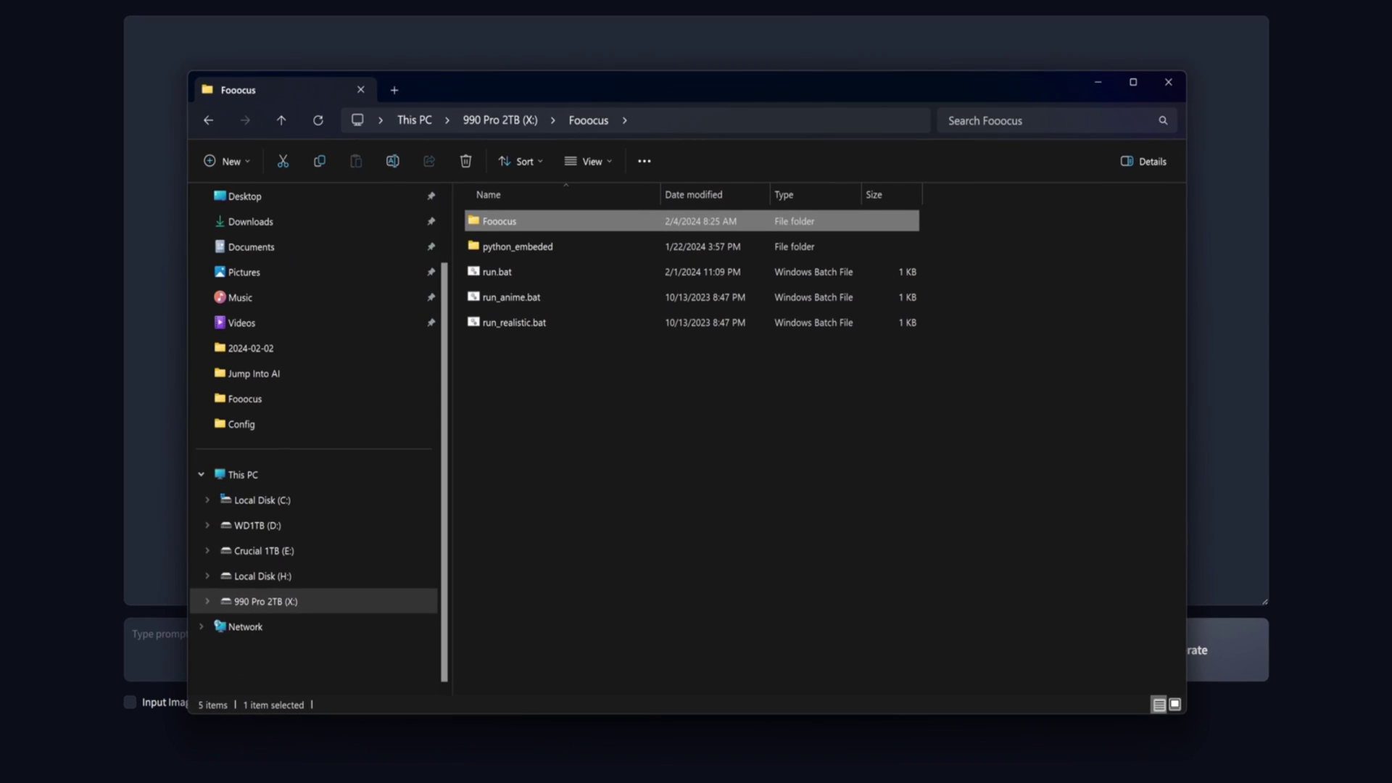
Open the inner Fooocus folder and open its config.txt in Notepad
double_click(573, 222)
scroll(580, 290, down, 5)
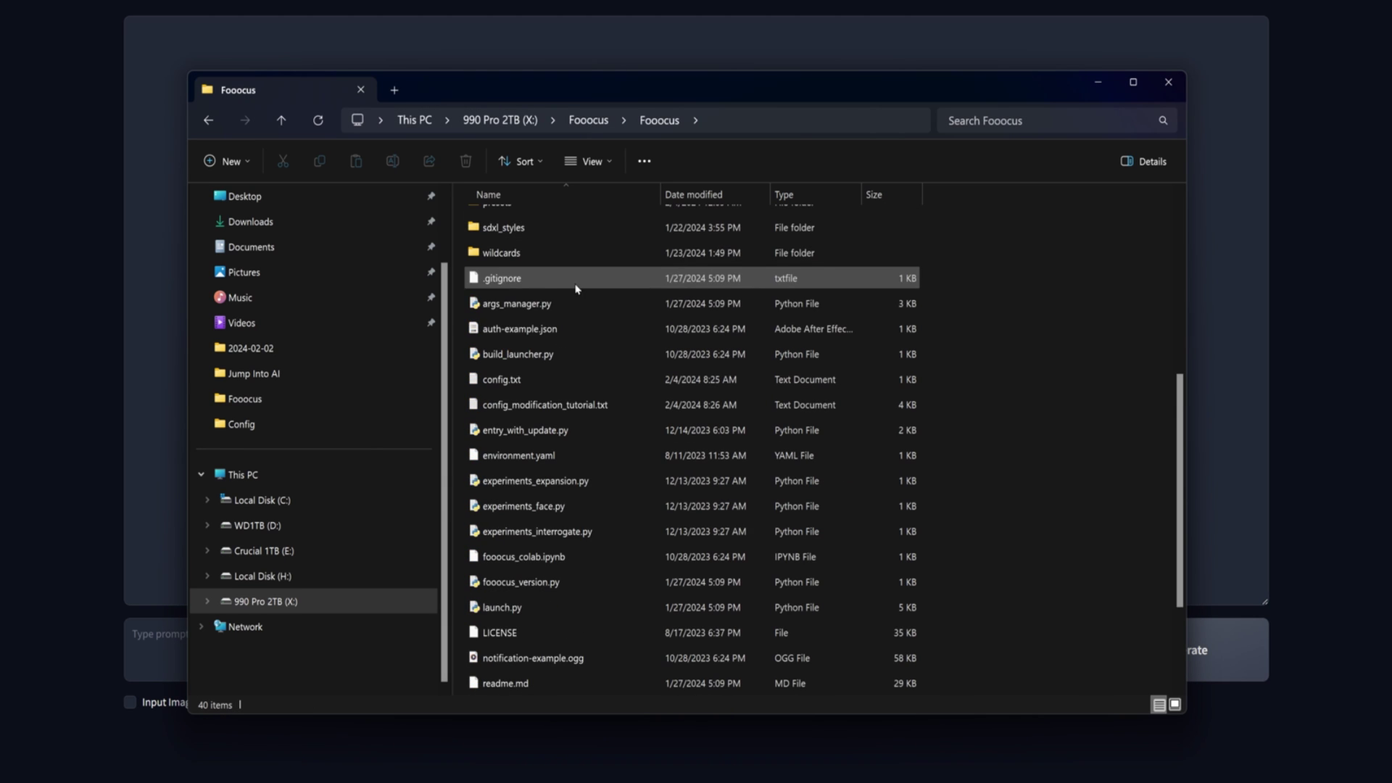
scroll(580, 291, down, 1)
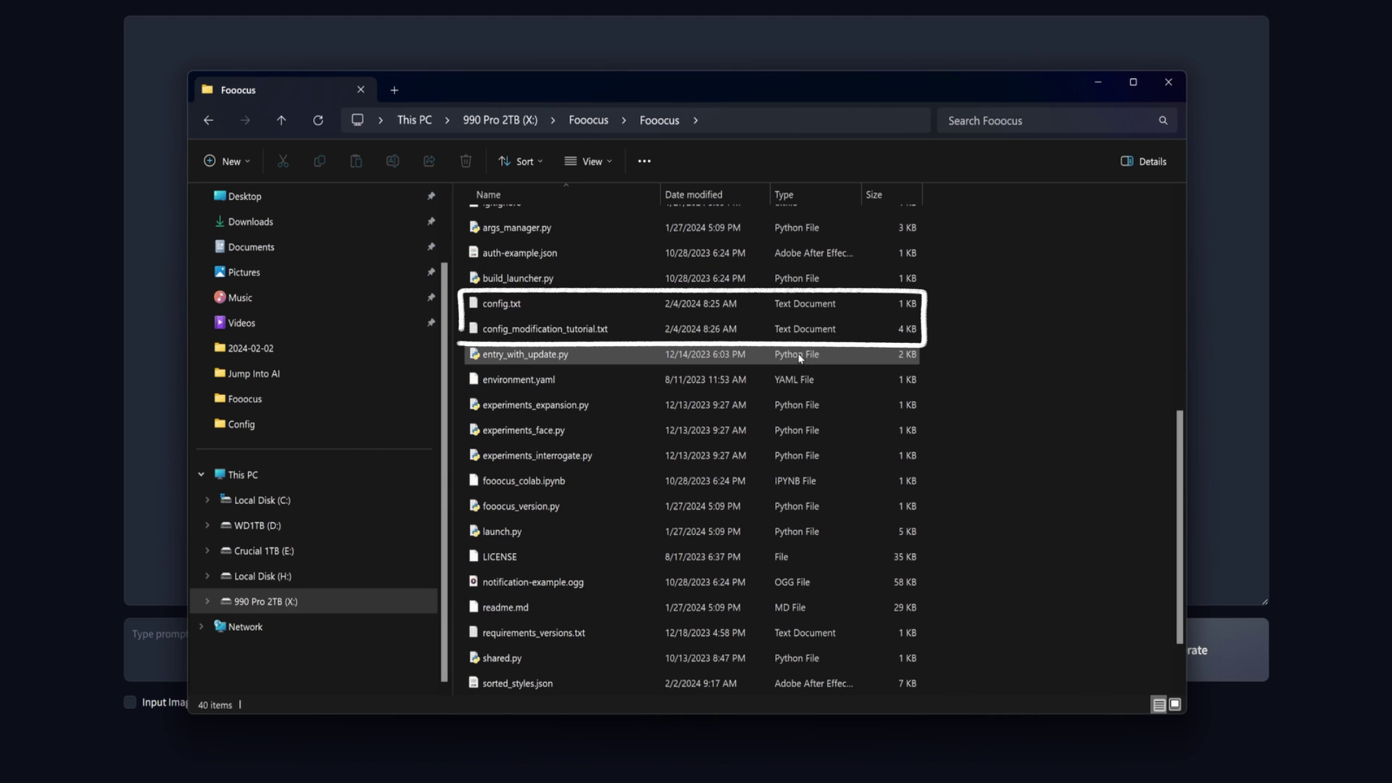
double_click(520, 306)
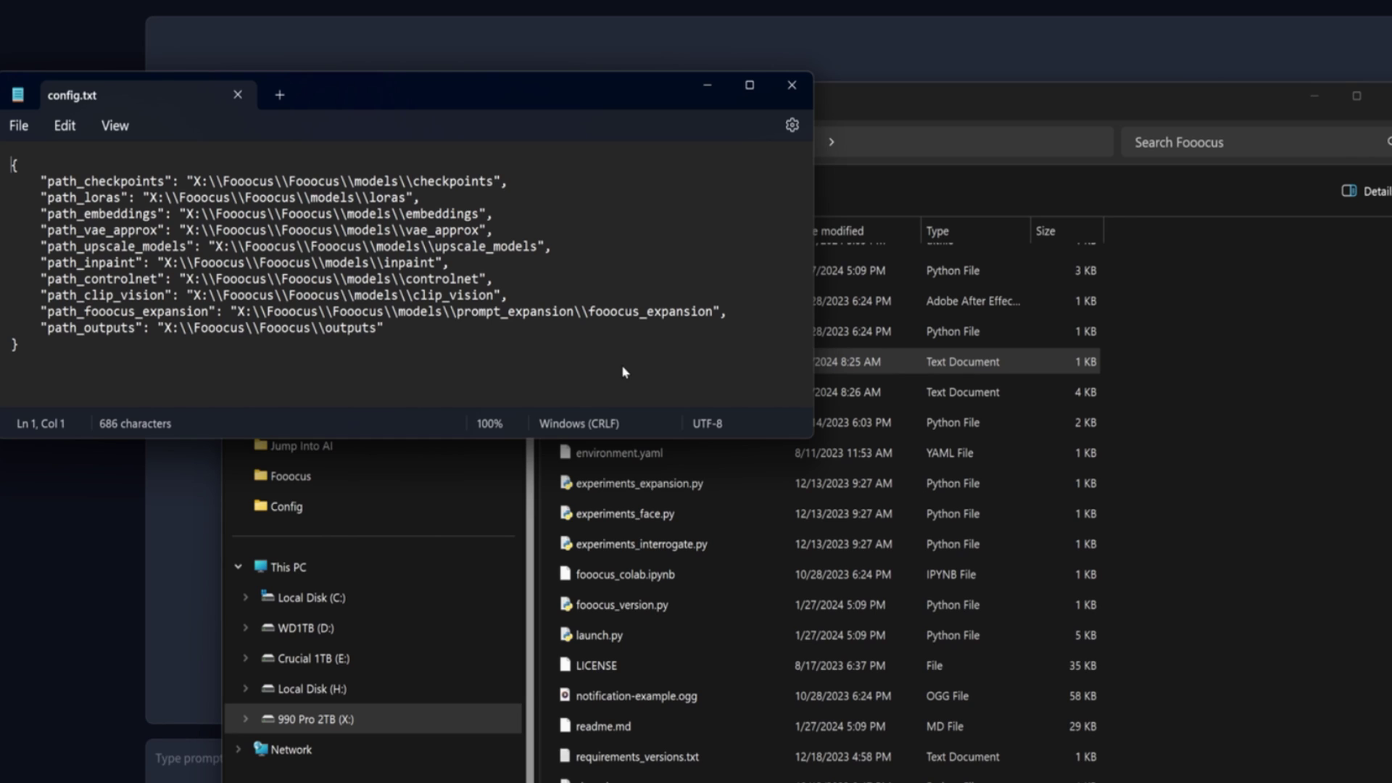
Highlight the path_checkpoints path in config.txt, then select config_modification_tutorial.txt in the Fooocus folder
drag(194, 181, 495, 183)
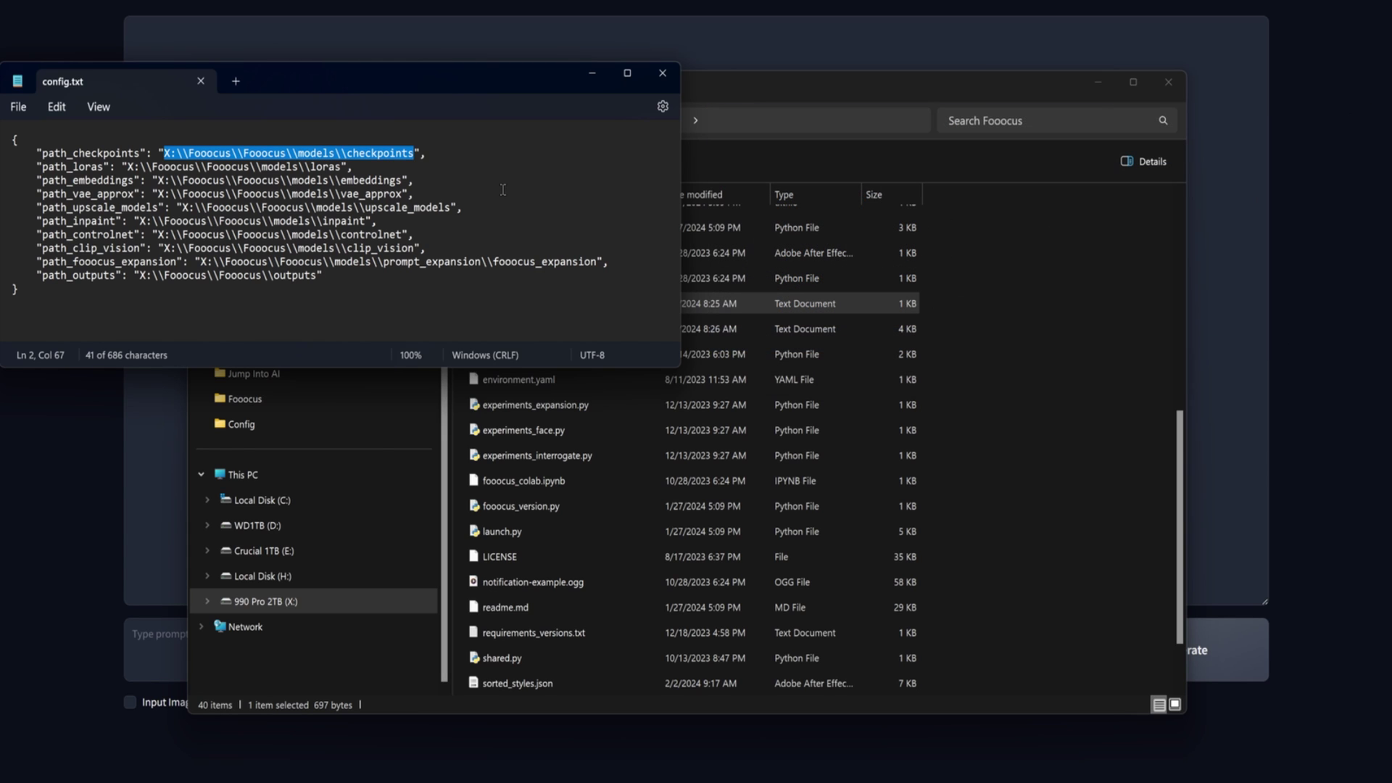
click(950, 91)
click(594, 330)
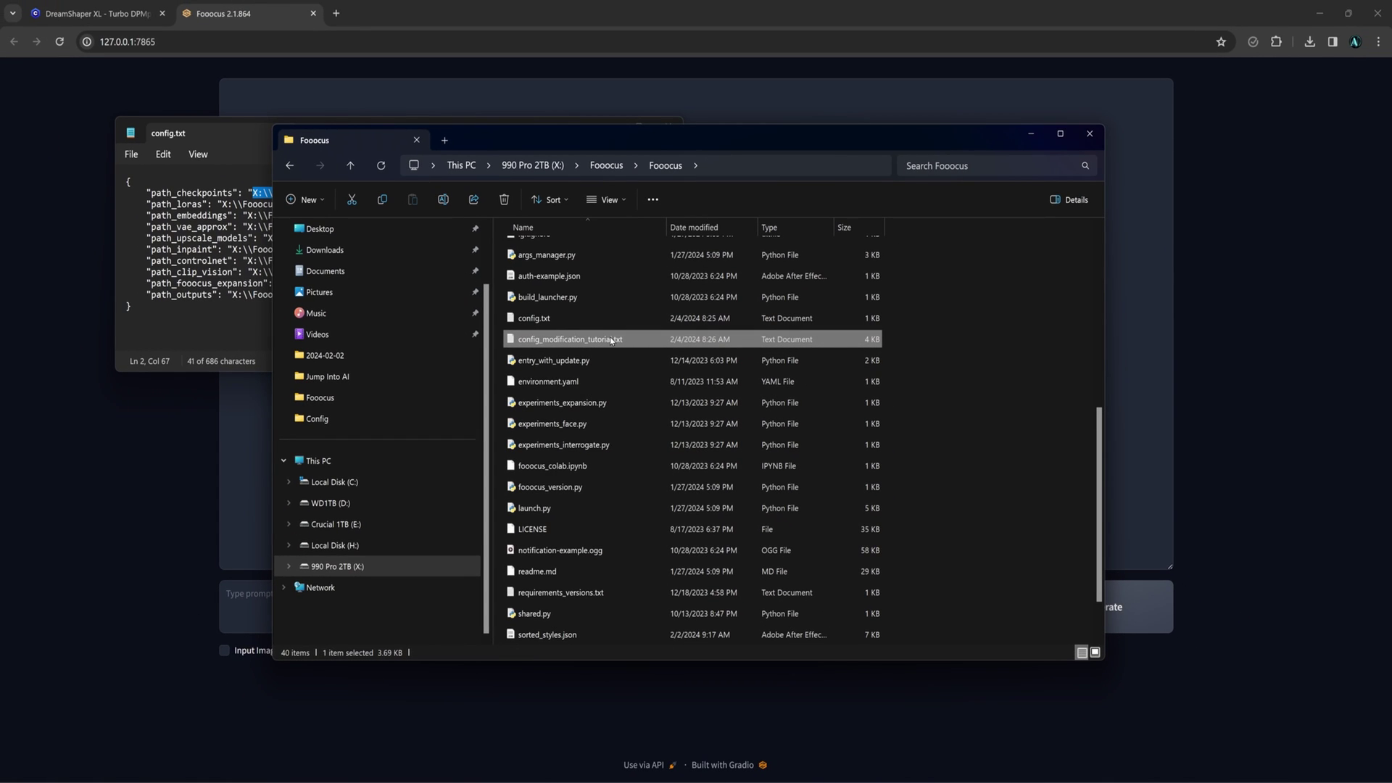
Copy the example settings block, from the opening brace to the end, out of config_modification_tutorial.txt
double_click(611, 339)
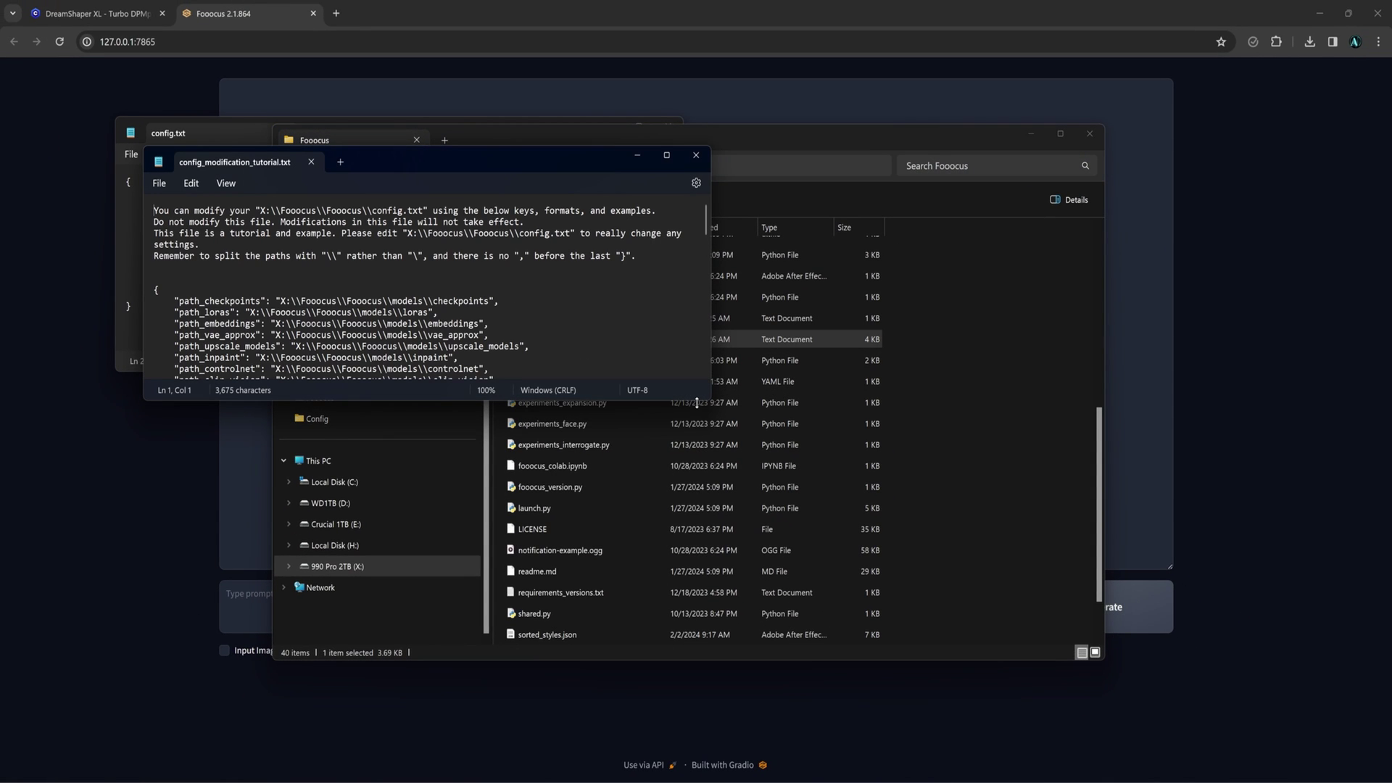
drag(696, 403, 692, 777)
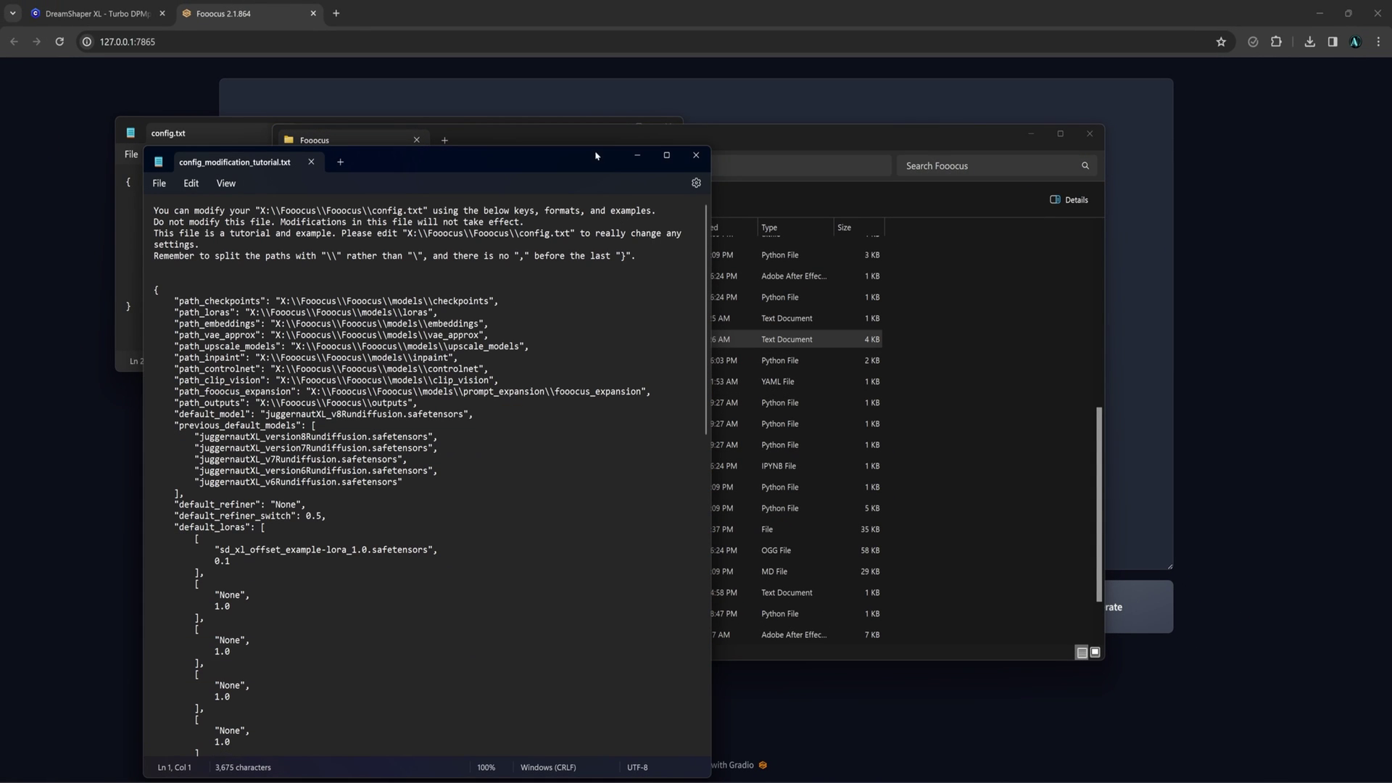
drag(594, 149, 603, 0)
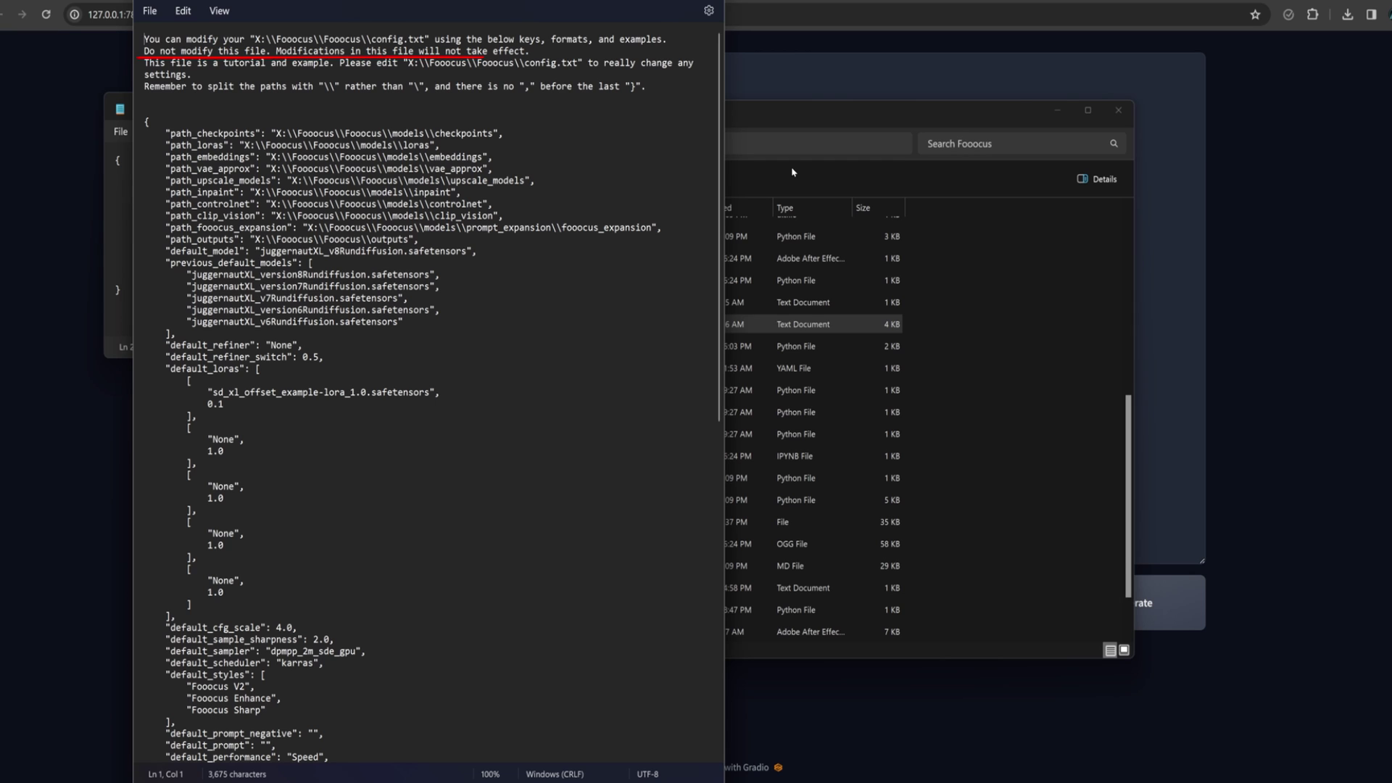
scroll(148, 44, down, 2)
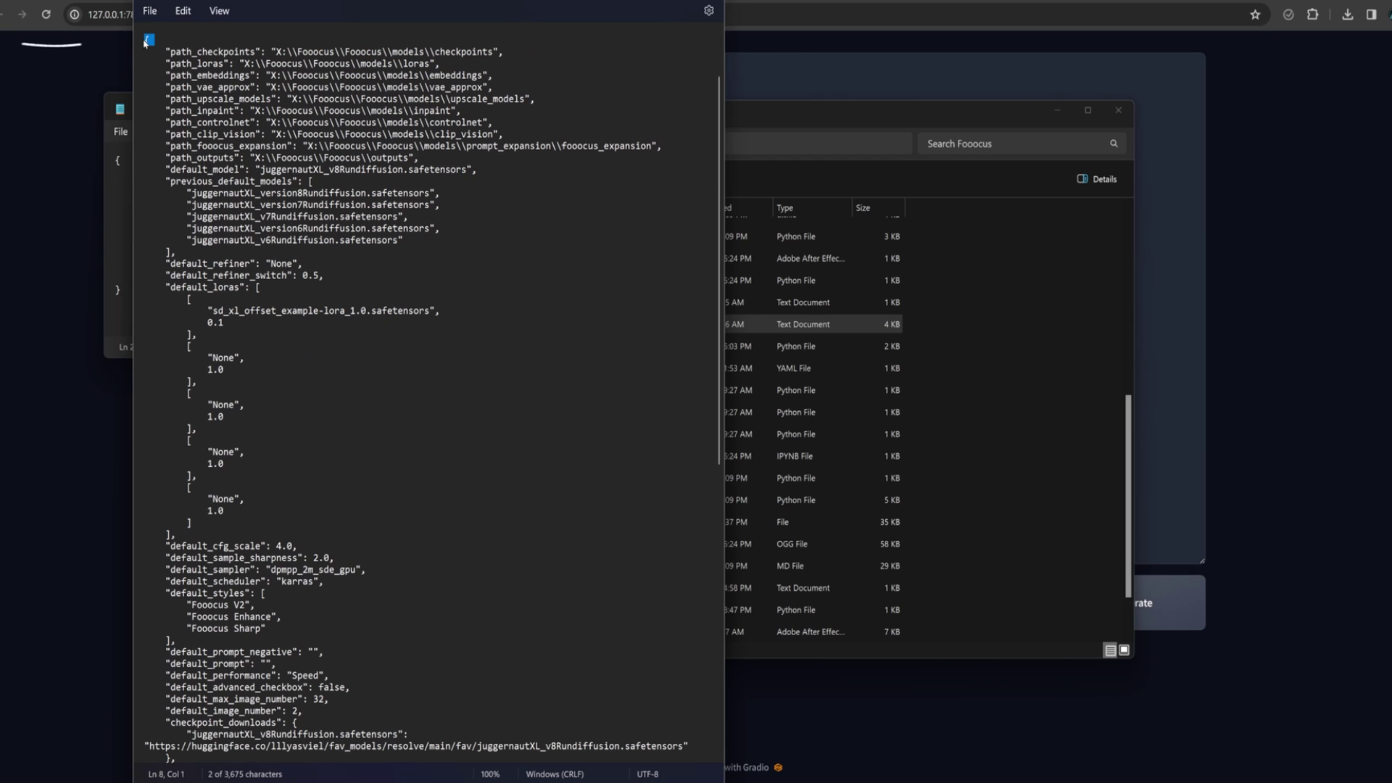
click(146, 40)
drag(145, 40, 217, 754)
right_click(252, 677)
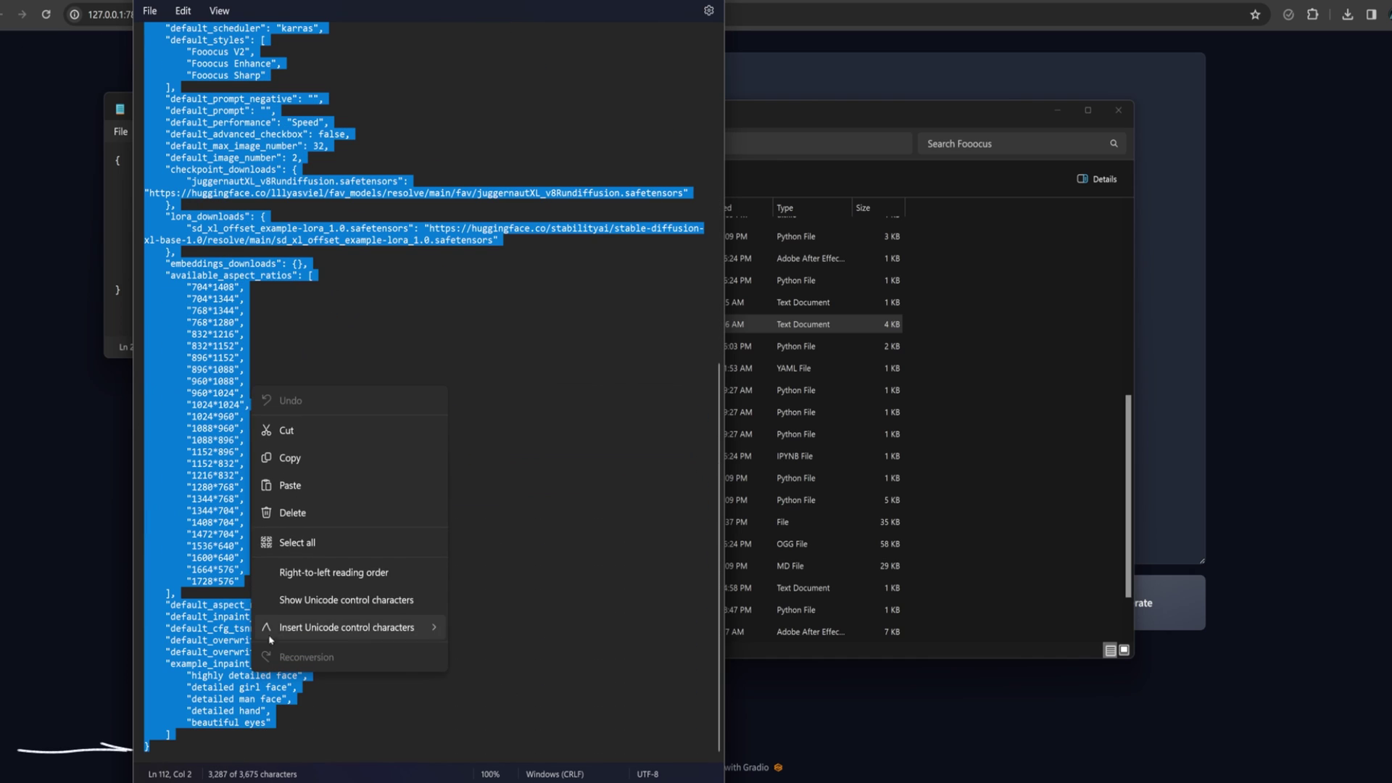
click(308, 464)
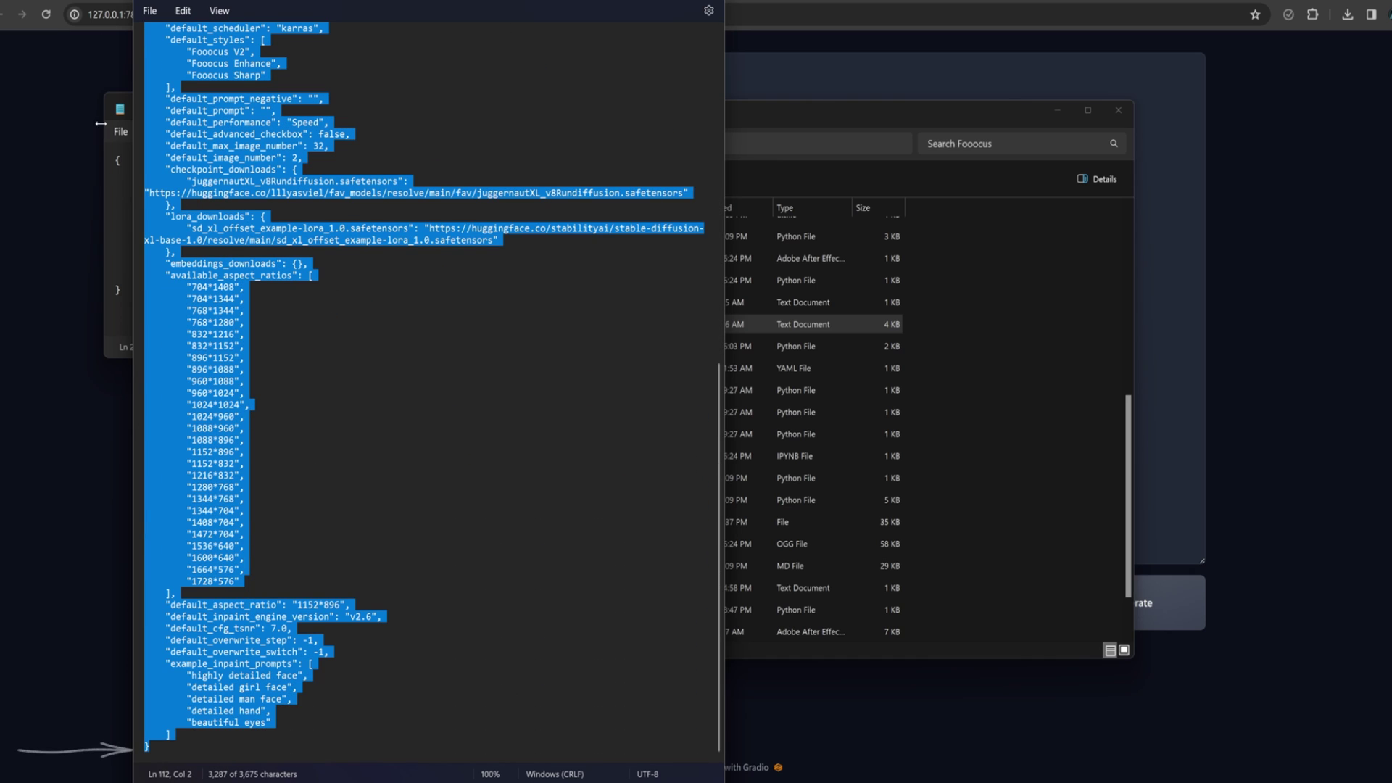
Replace all of config.txt's text with the copied example settings block
key(alt+Tab)
drag(397, 310, 45, 110)
key(ctrl+v)
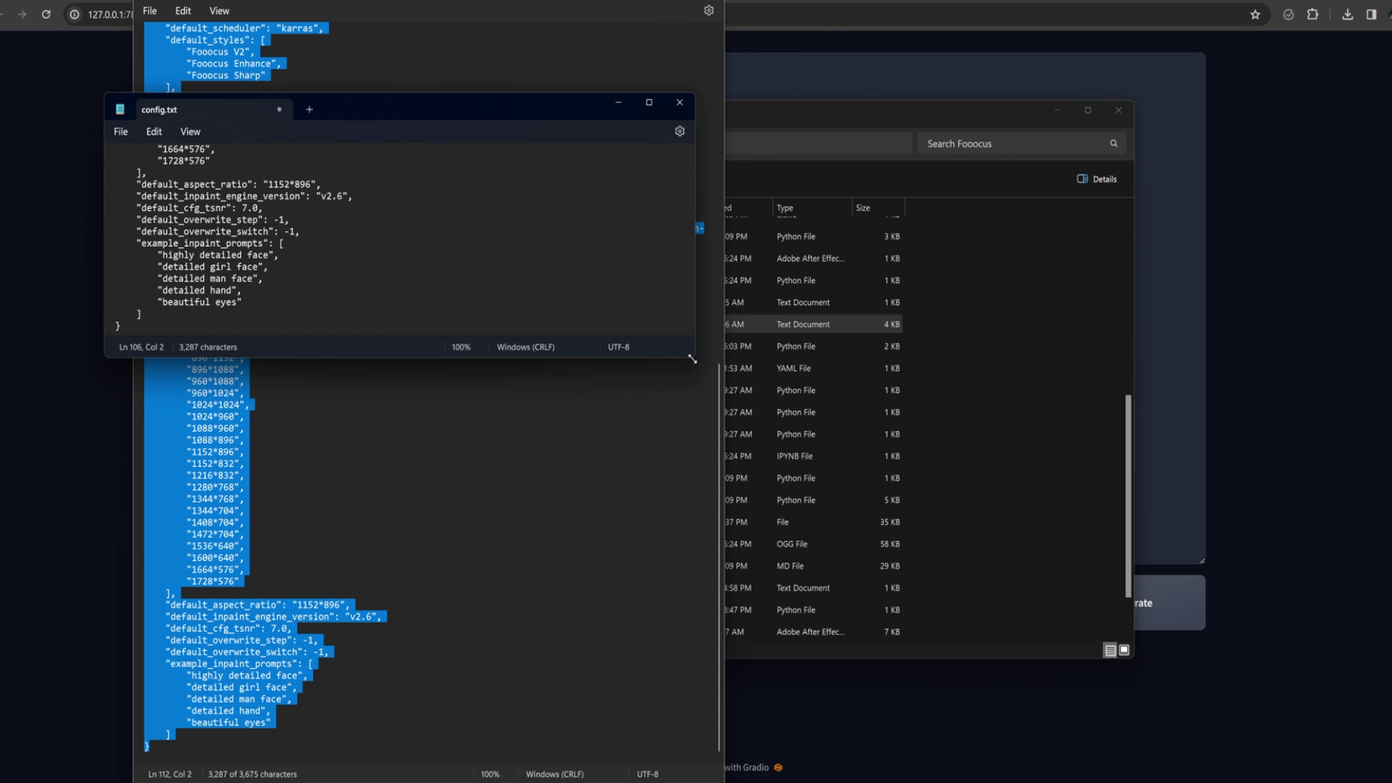
drag(695, 357, 891, 749)
scroll(866, 659, up, 20)
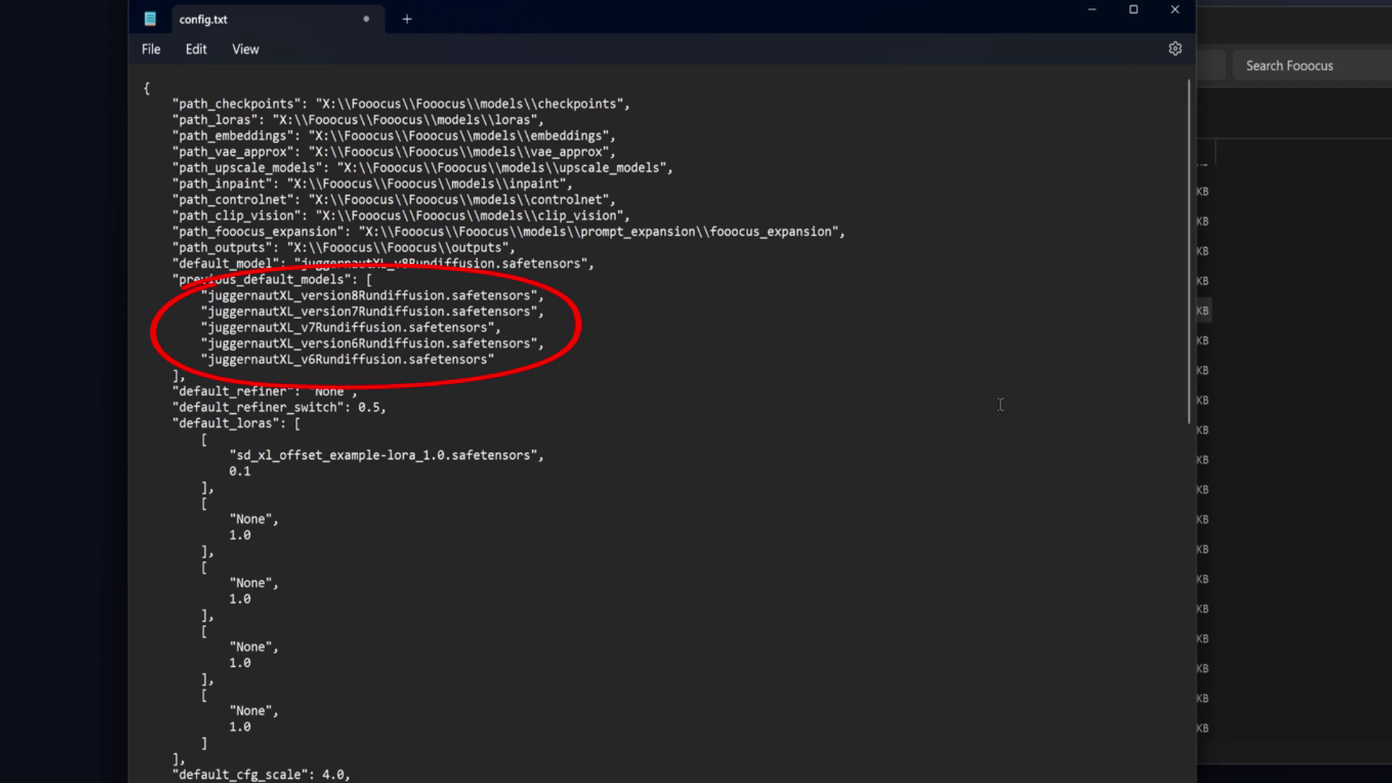
Review the default_refiner and previous_default_models keys, then bring up a1111's Stable-diffusion checkpoints folder
key(alt)
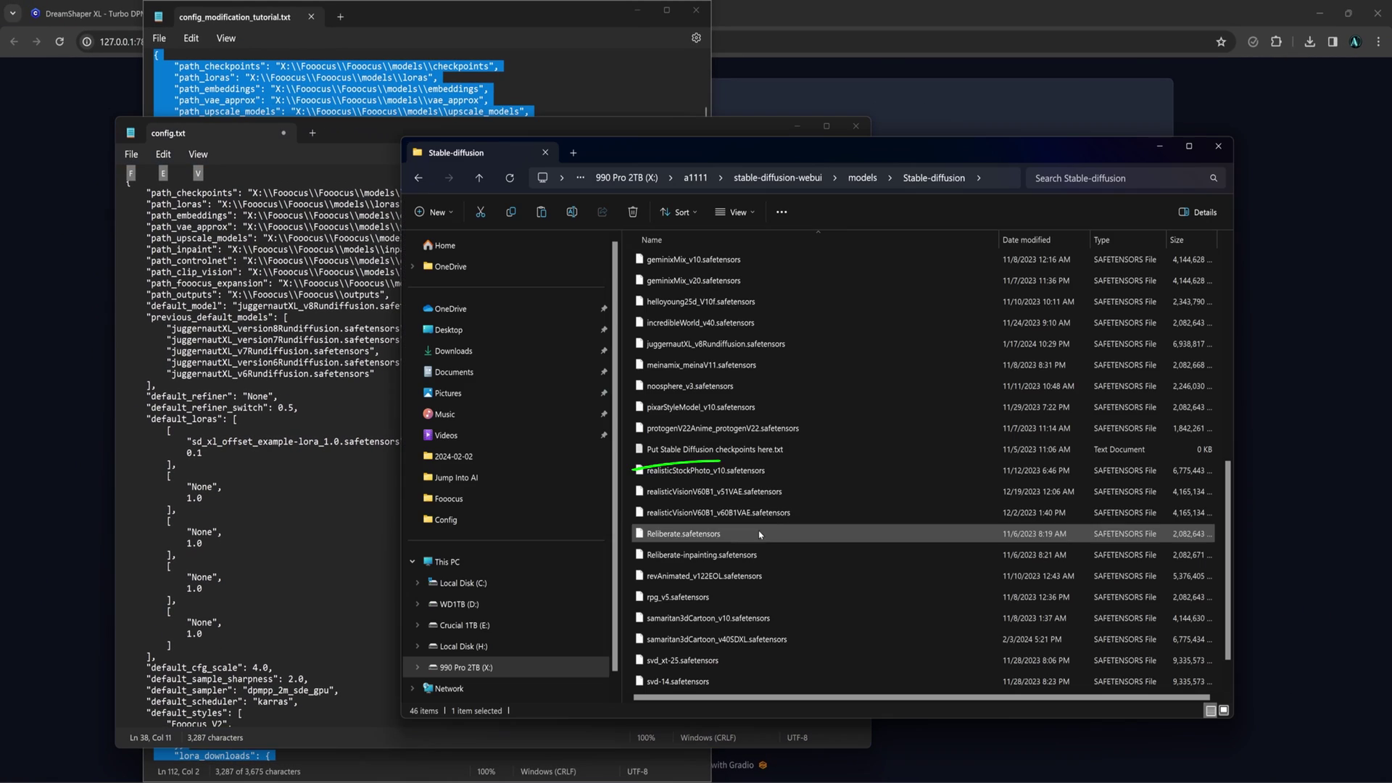
Set default_refiner to realisticVisionV60B1_v51VAE.safetensors using the copied file name
click(696, 492)
key(F2)
key(ctrl+c)
click(257, 396)
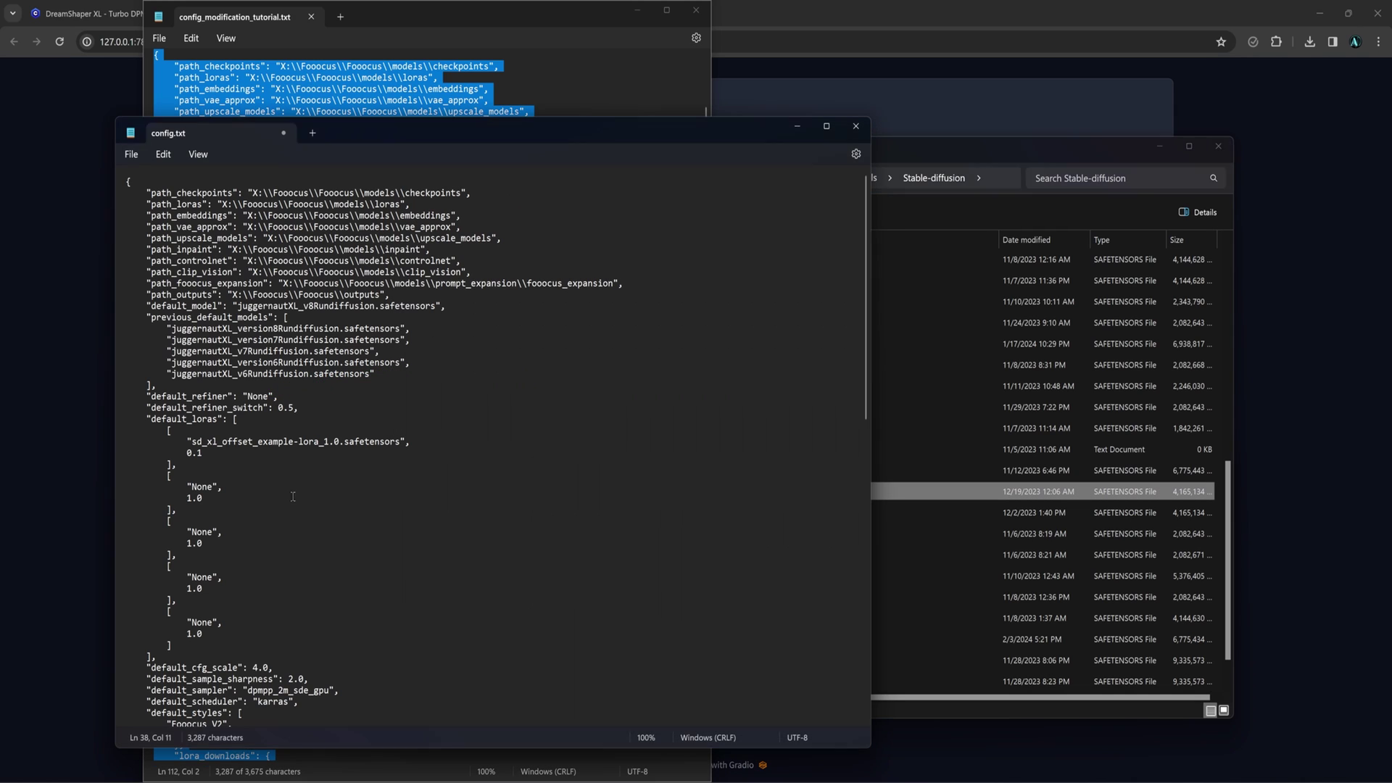
double_click(257, 395)
key(ctrl+v)
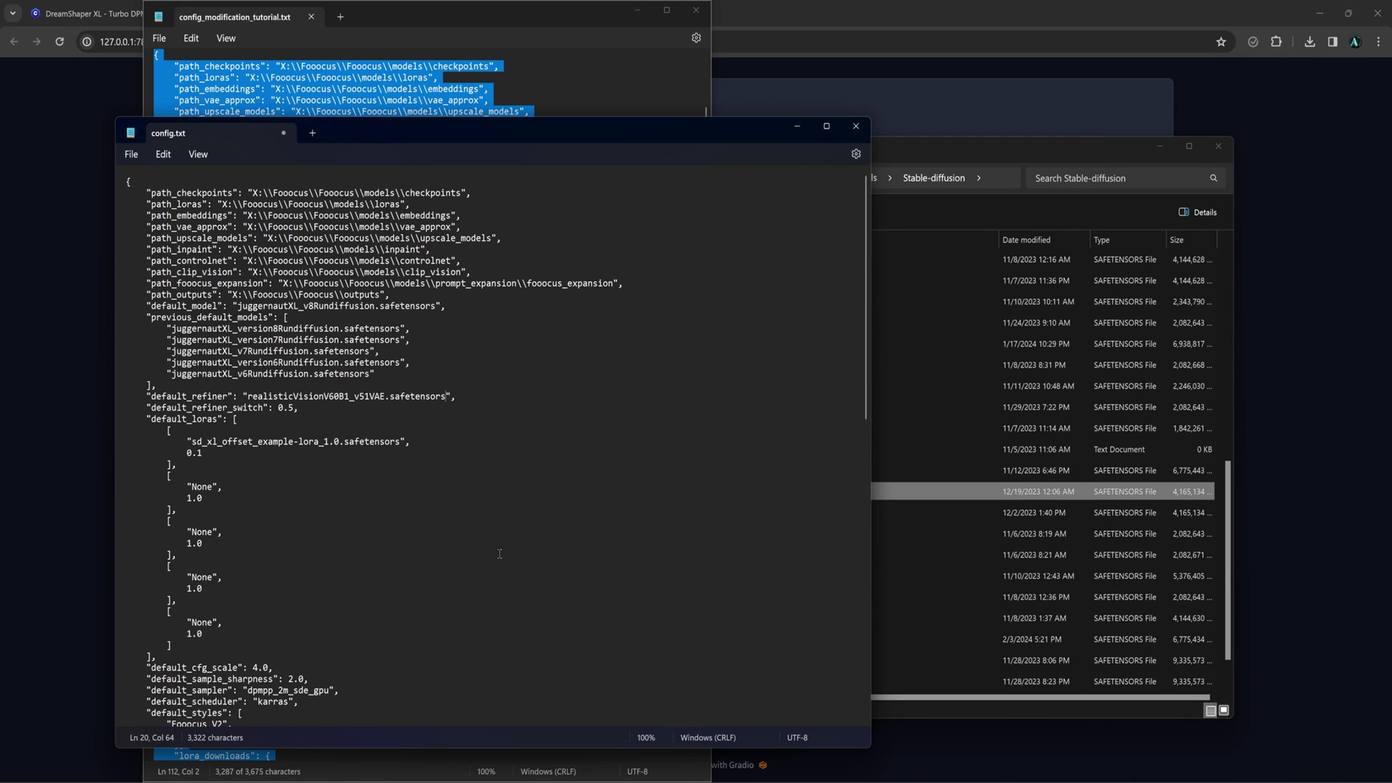
Change the refiner switch to 0.4 and replace the sd_xl_offset_example-lora LoRA with None
click(292, 408)
key(BackSpace)
text(4)
drag(191, 442, 403, 449)
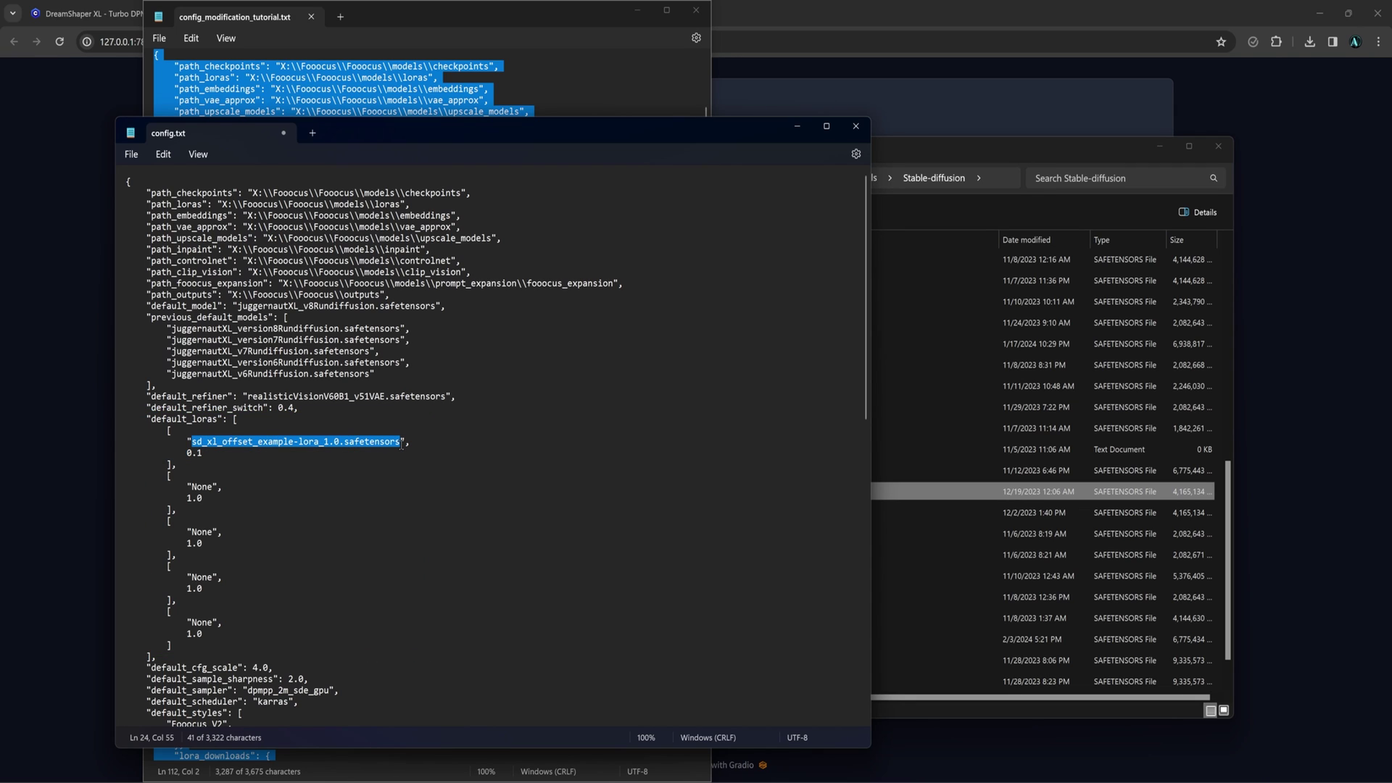
text(None)
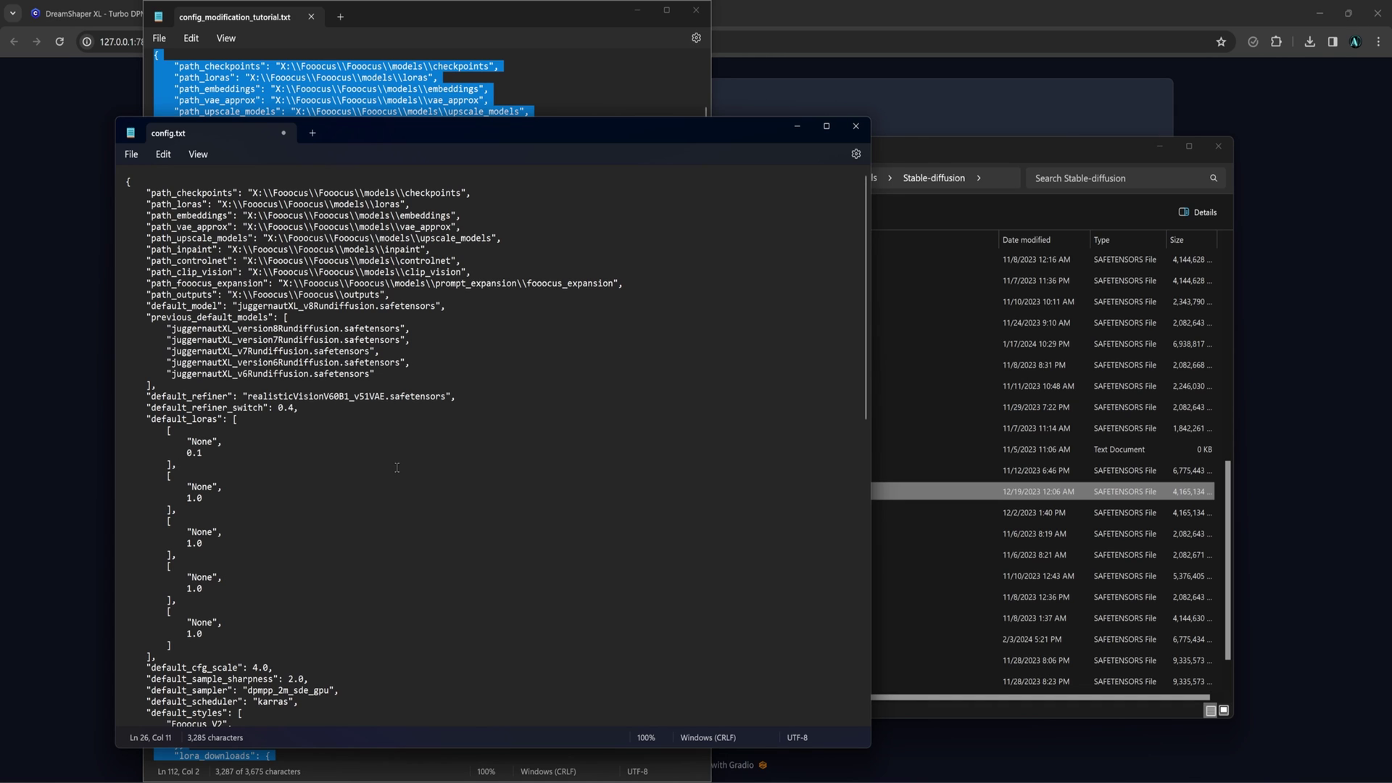
Delete the Fooocus V2, Fooocus Enhance and Fooocus Sharp default styles
scroll(483, 611, down, 13)
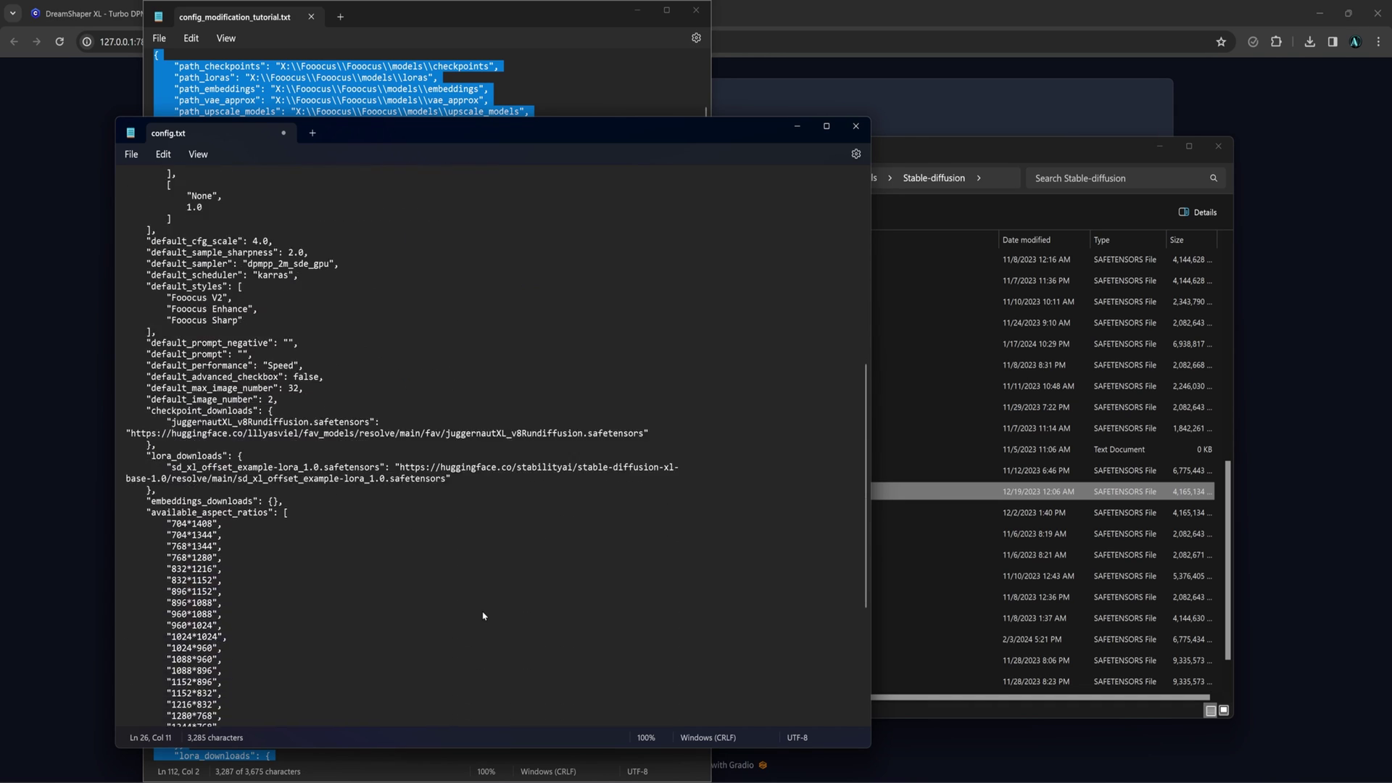
scroll(870, 455, down, 1)
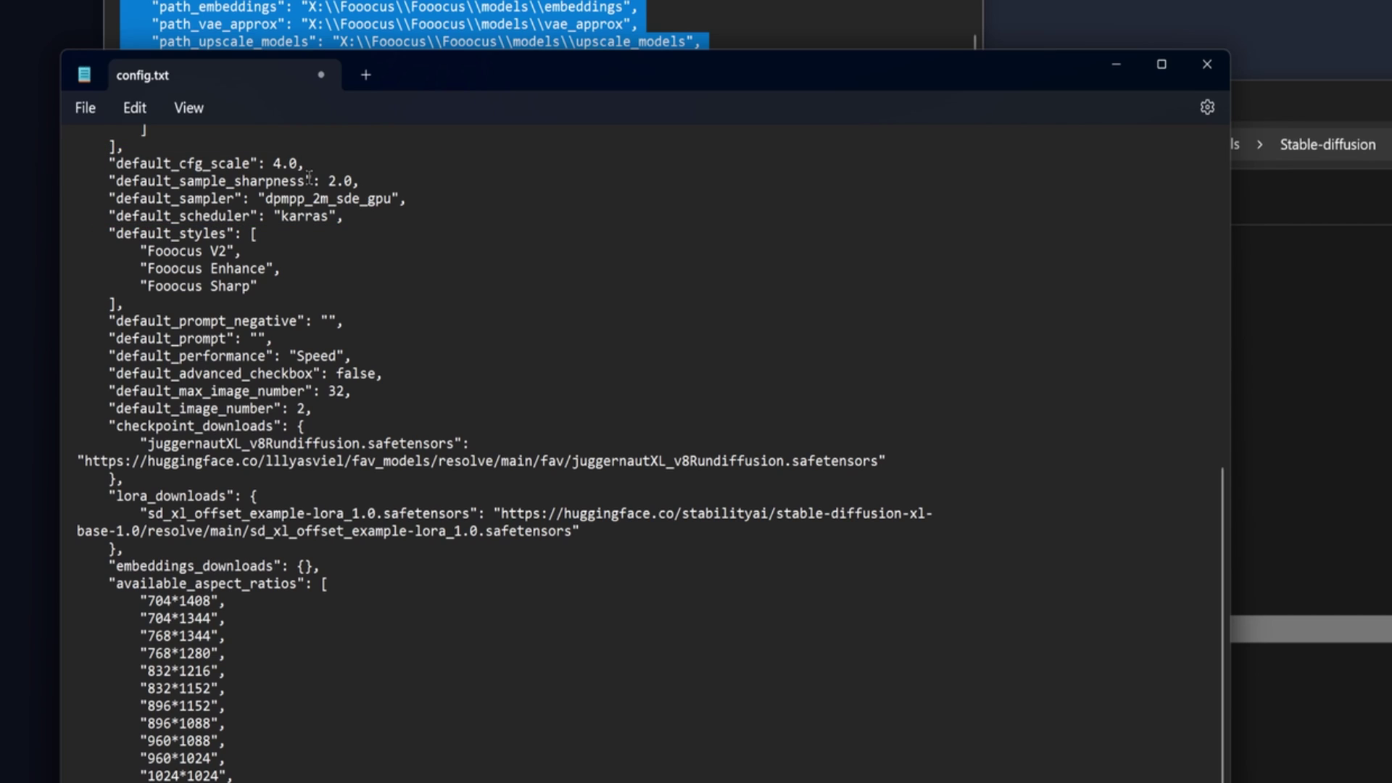
drag(251, 284, 150, 293)
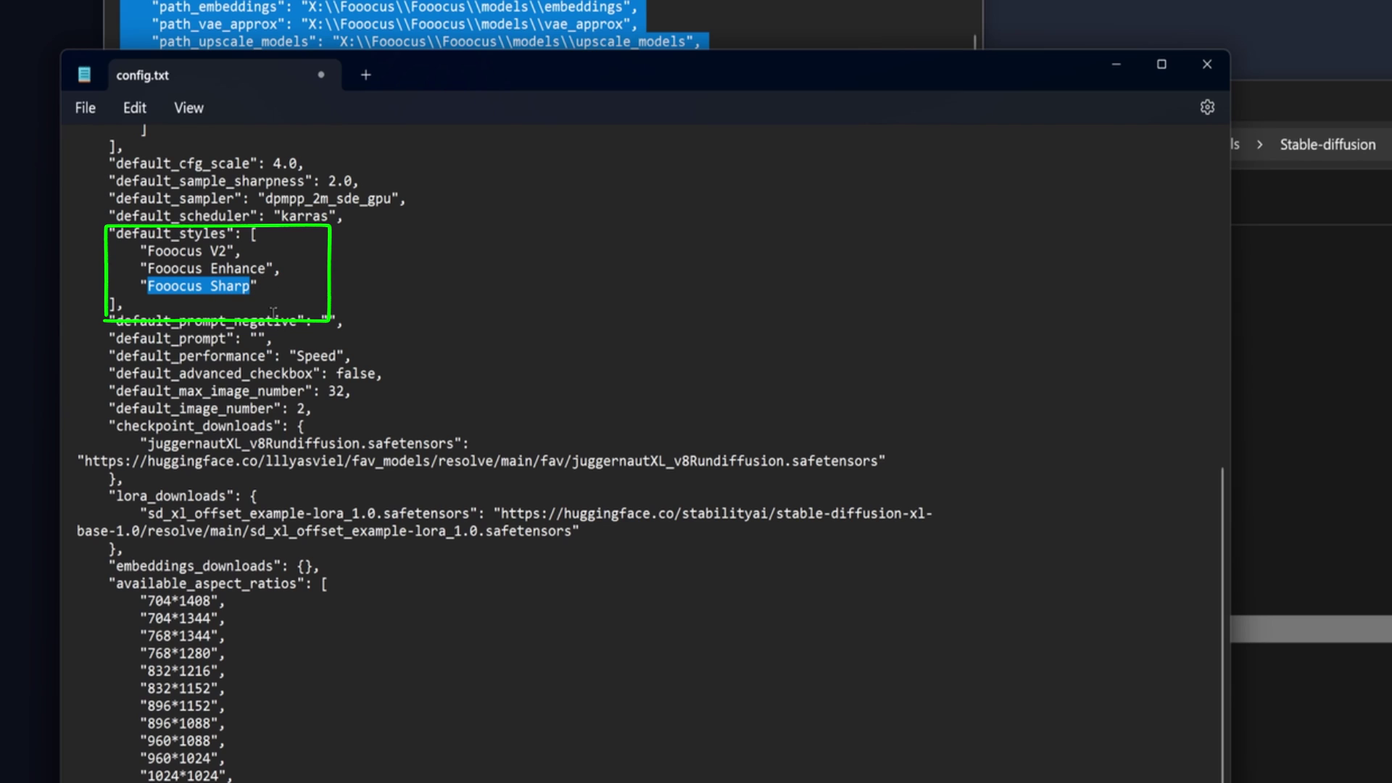
drag(109, 303, 78, 268)
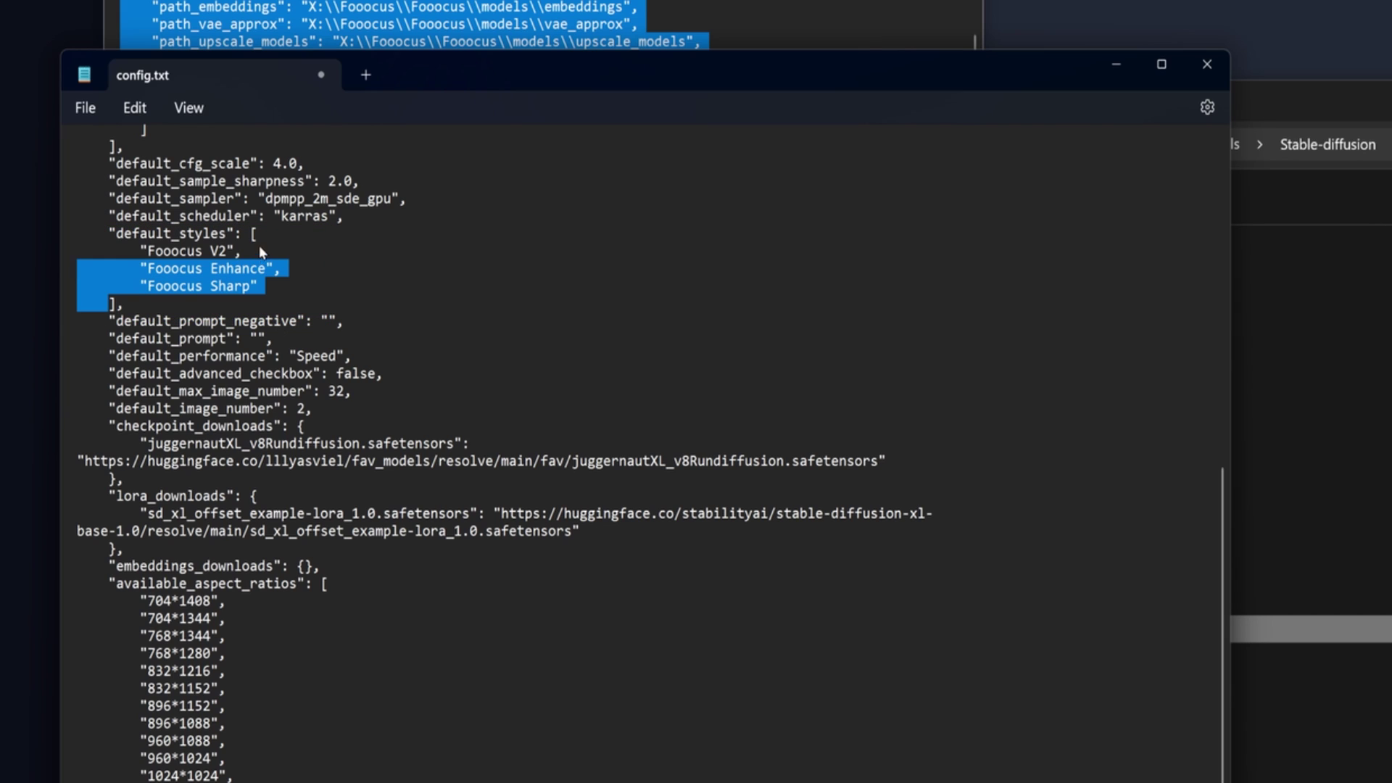
drag(259, 250, 262, 234)
key(BackSpace)
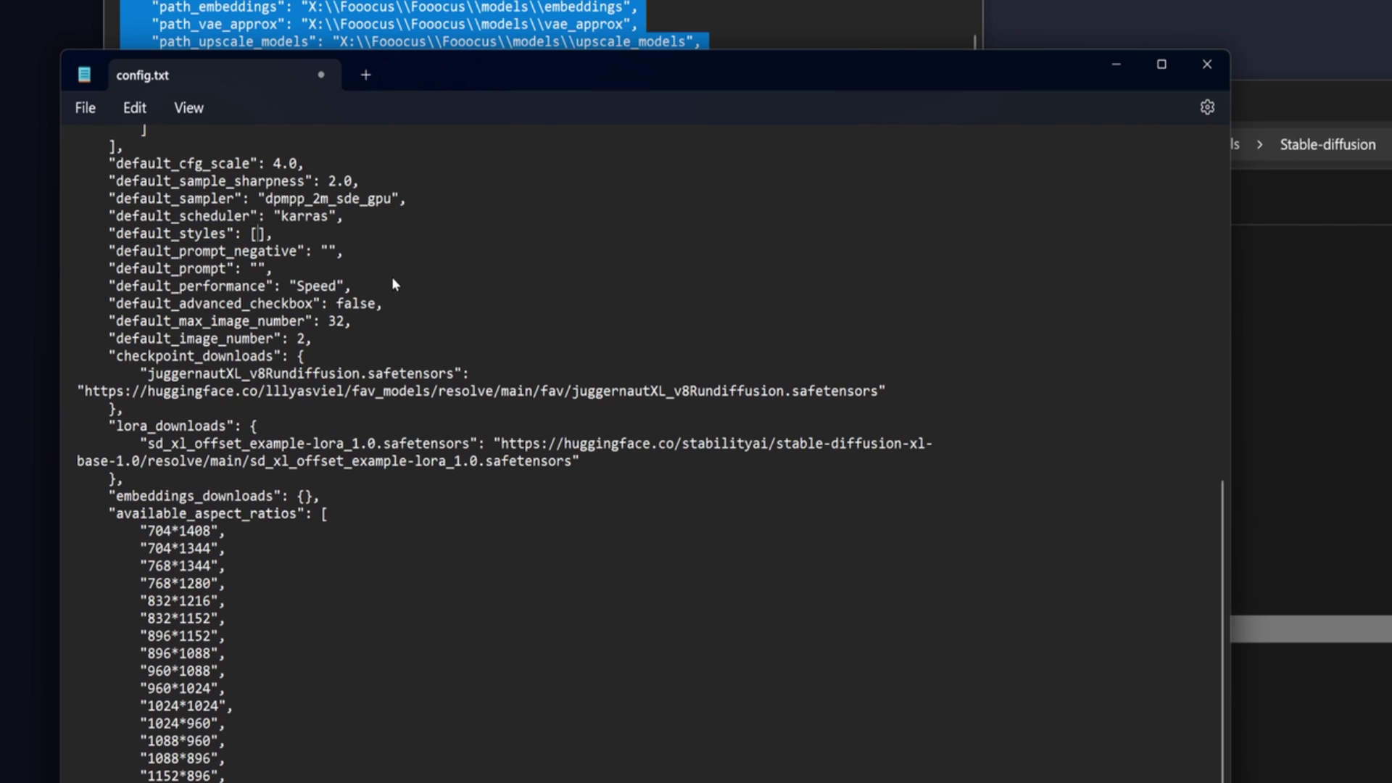
Set the default negative prompt to NSFW, (embedding:file_name:1.1)
click(328, 251)
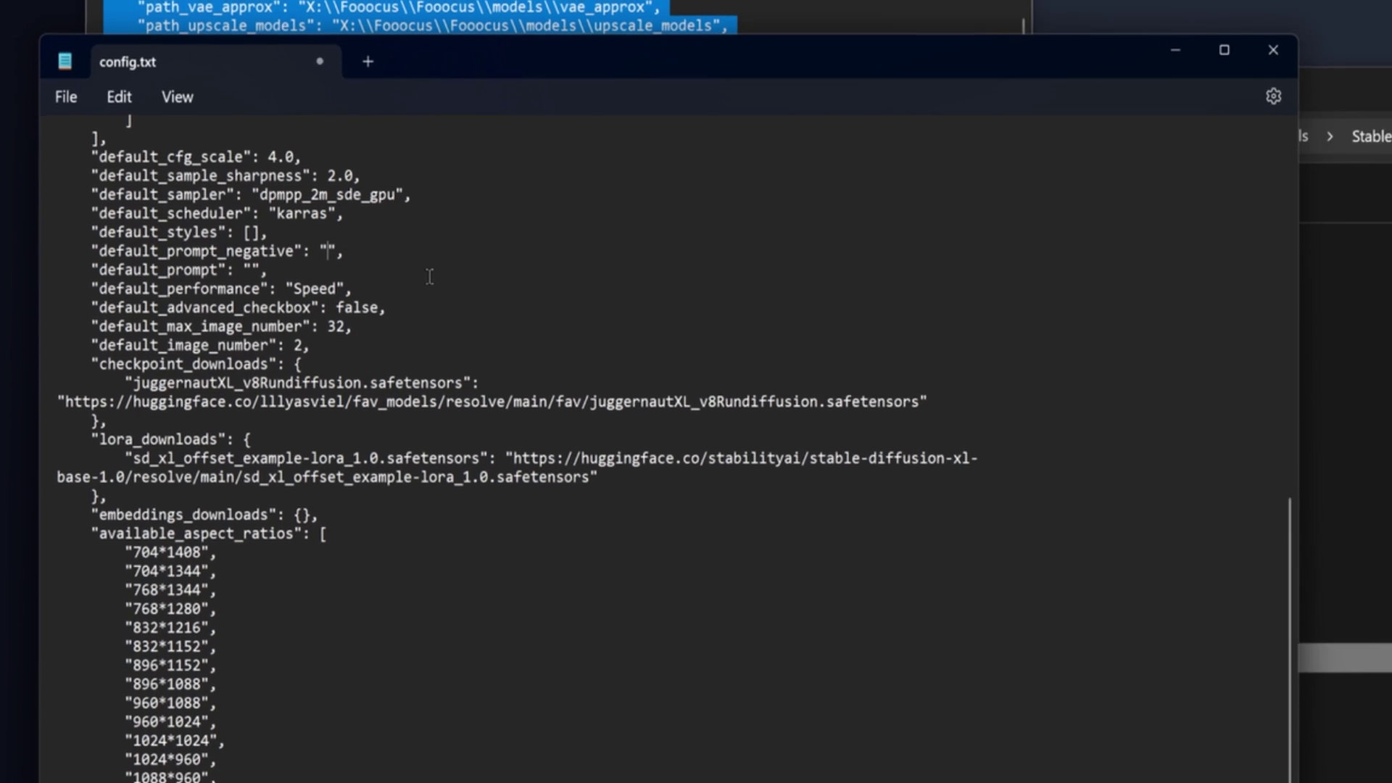
text(NSFW)
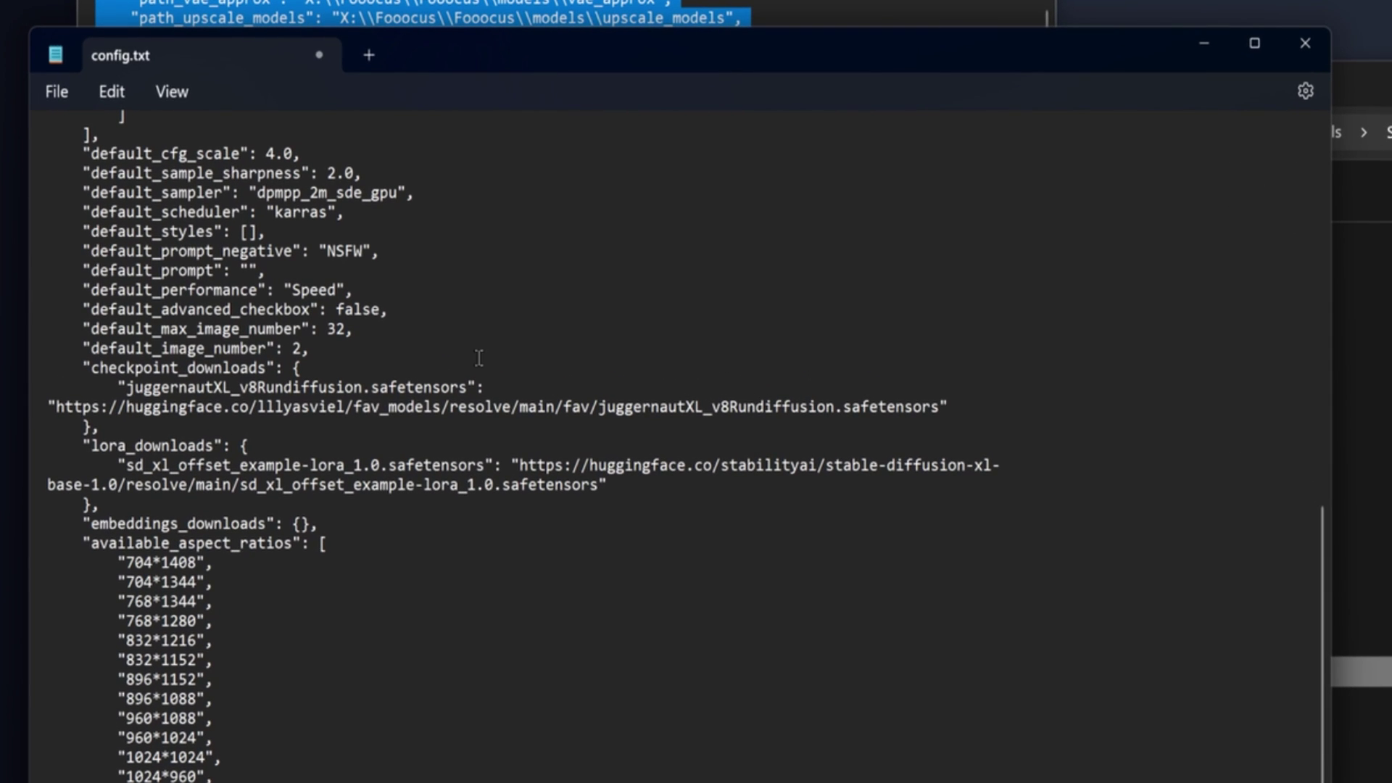
text(,)
text((embedding:file_name:1.1))
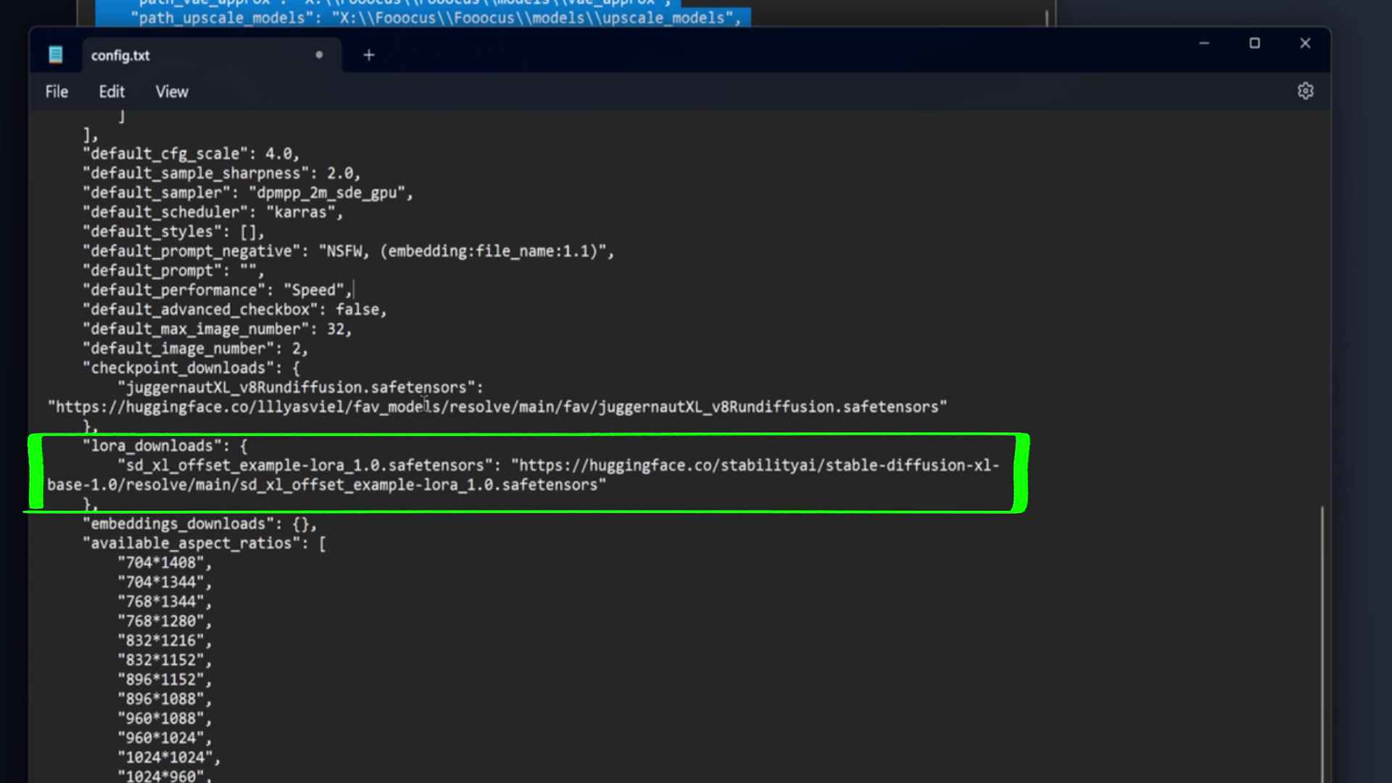
Delete the checkpoint_downloads and lora_downloads entries, leaving both empty
drag(303, 367, 82, 428)
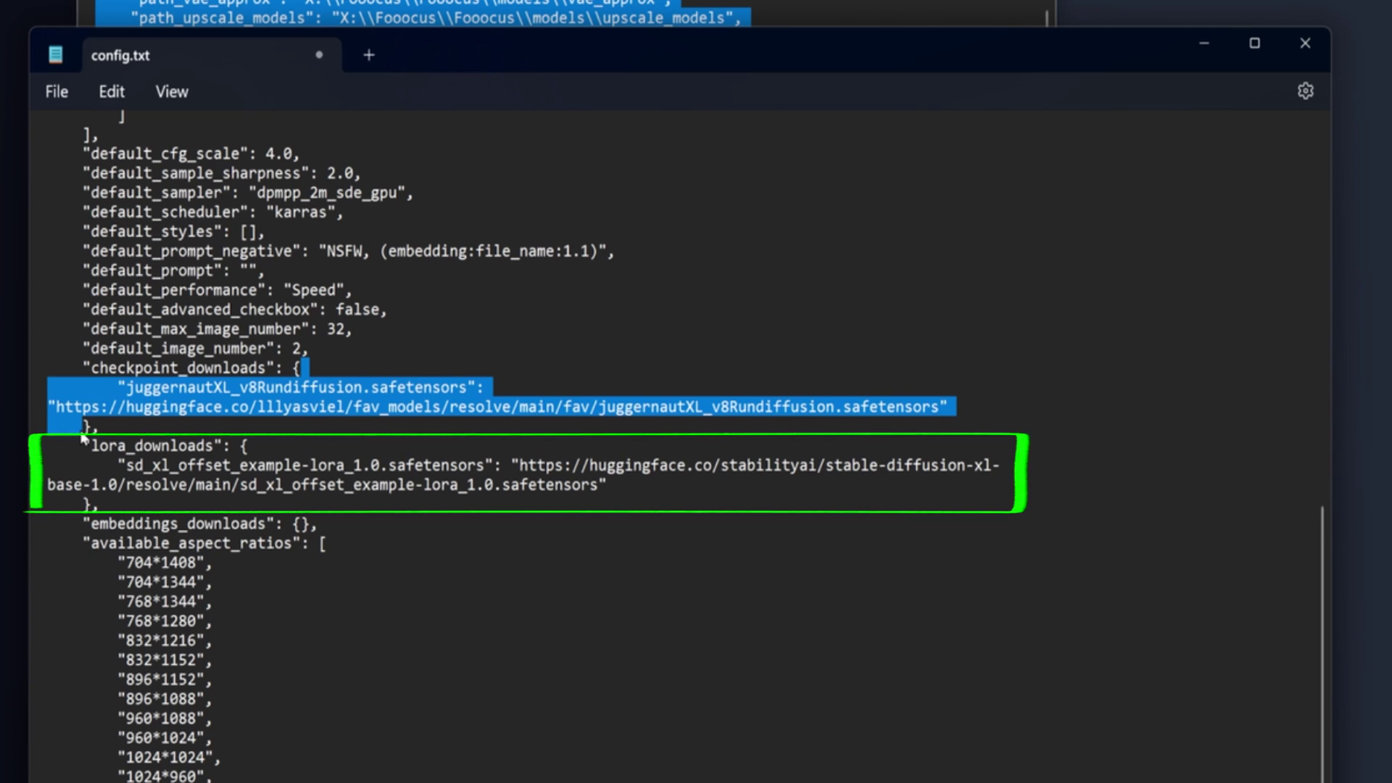
key(Delete)
drag(254, 387, 82, 451)
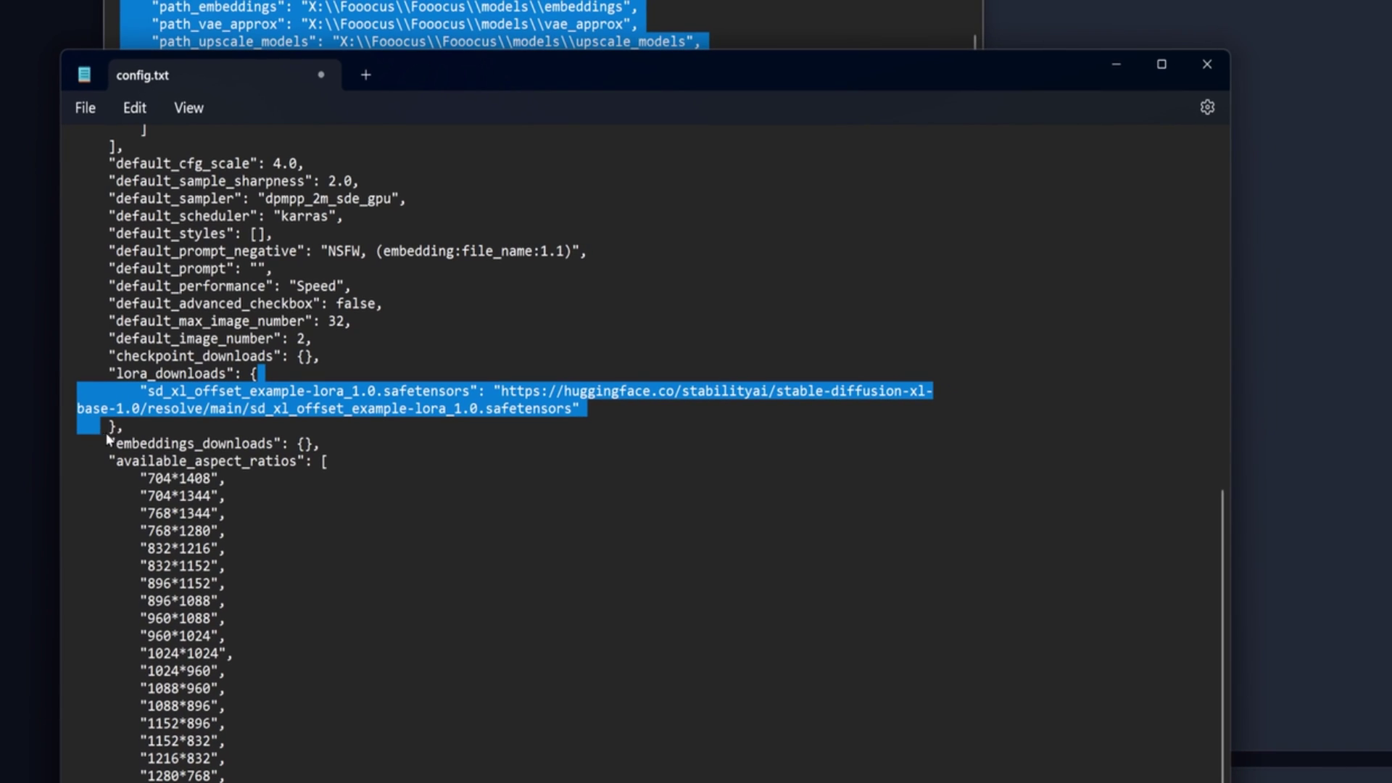
key(Delete)
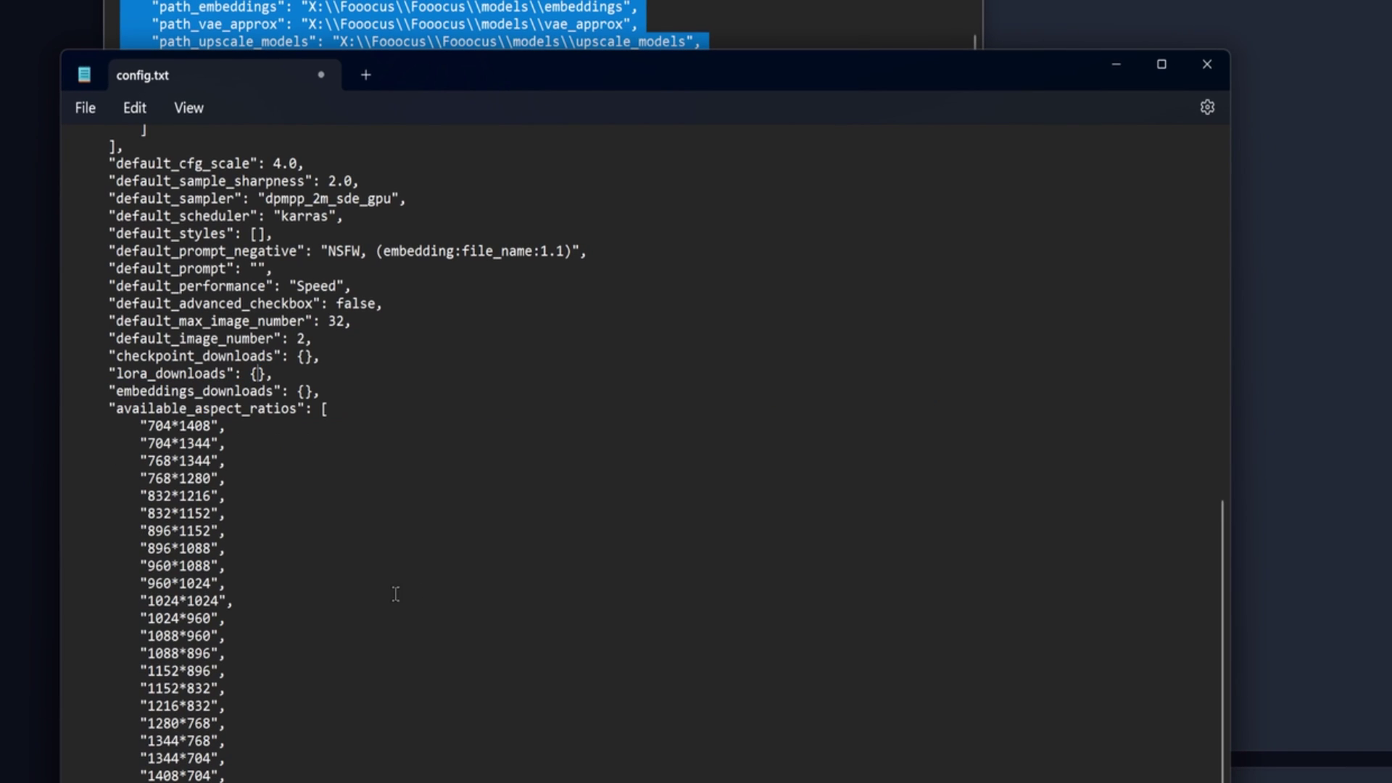
Duplicate the 1728*576 aspect ratio line, add a comma, and change the new entry to 1920*1080
click(495, 551)
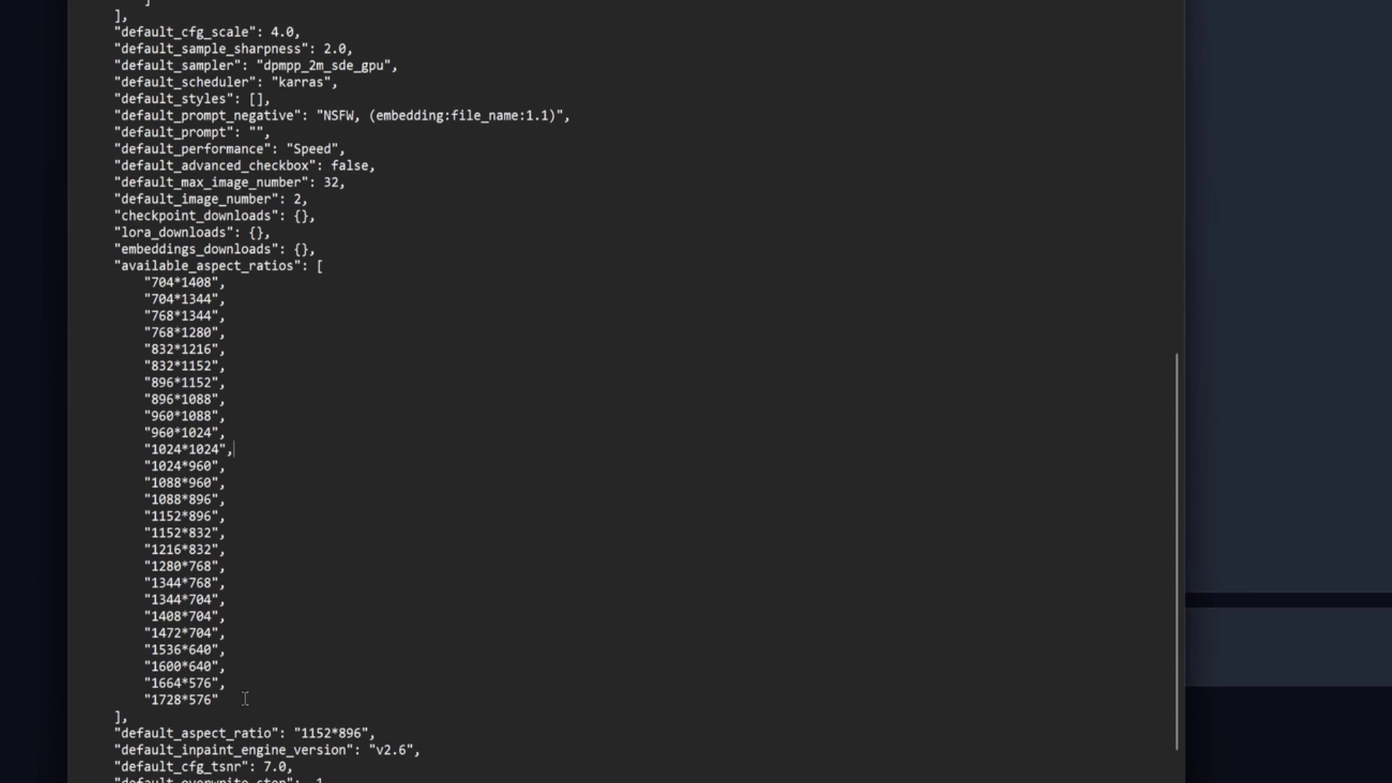
drag(214, 704, 87, 714)
key(ctrl+c)
right_click(168, 708)
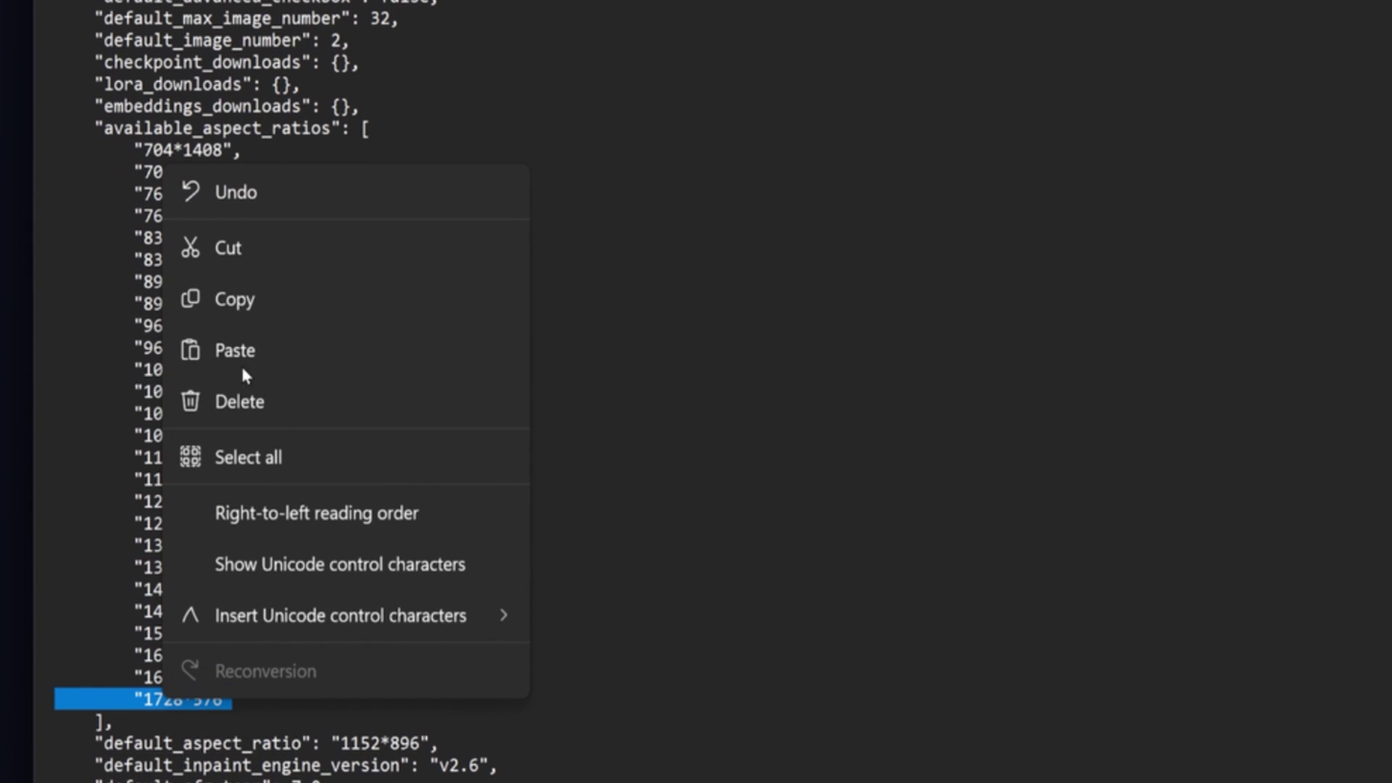
click(286, 355)
right_click(249, 724)
click(308, 399)
text(,)
drag(184, 721, 142, 721)
text(1920*)
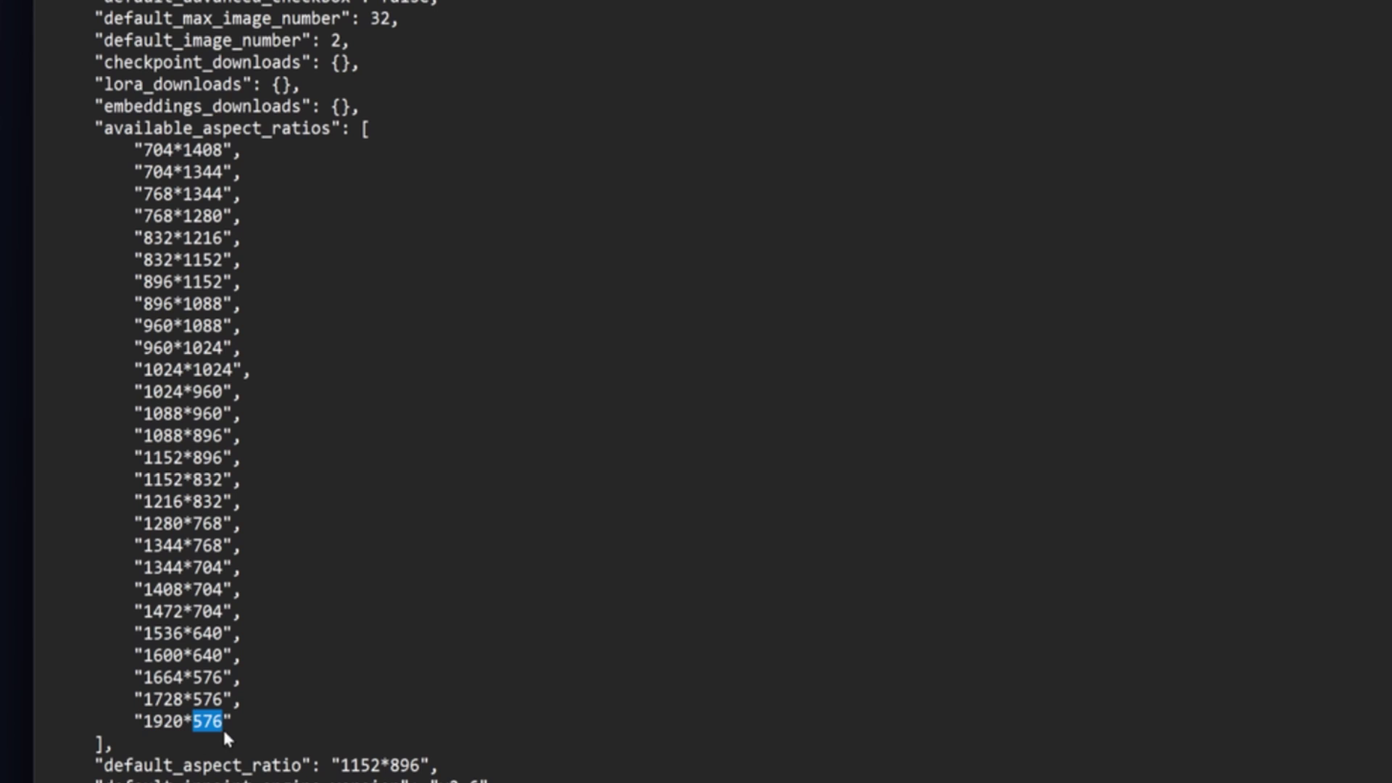
text(1080)
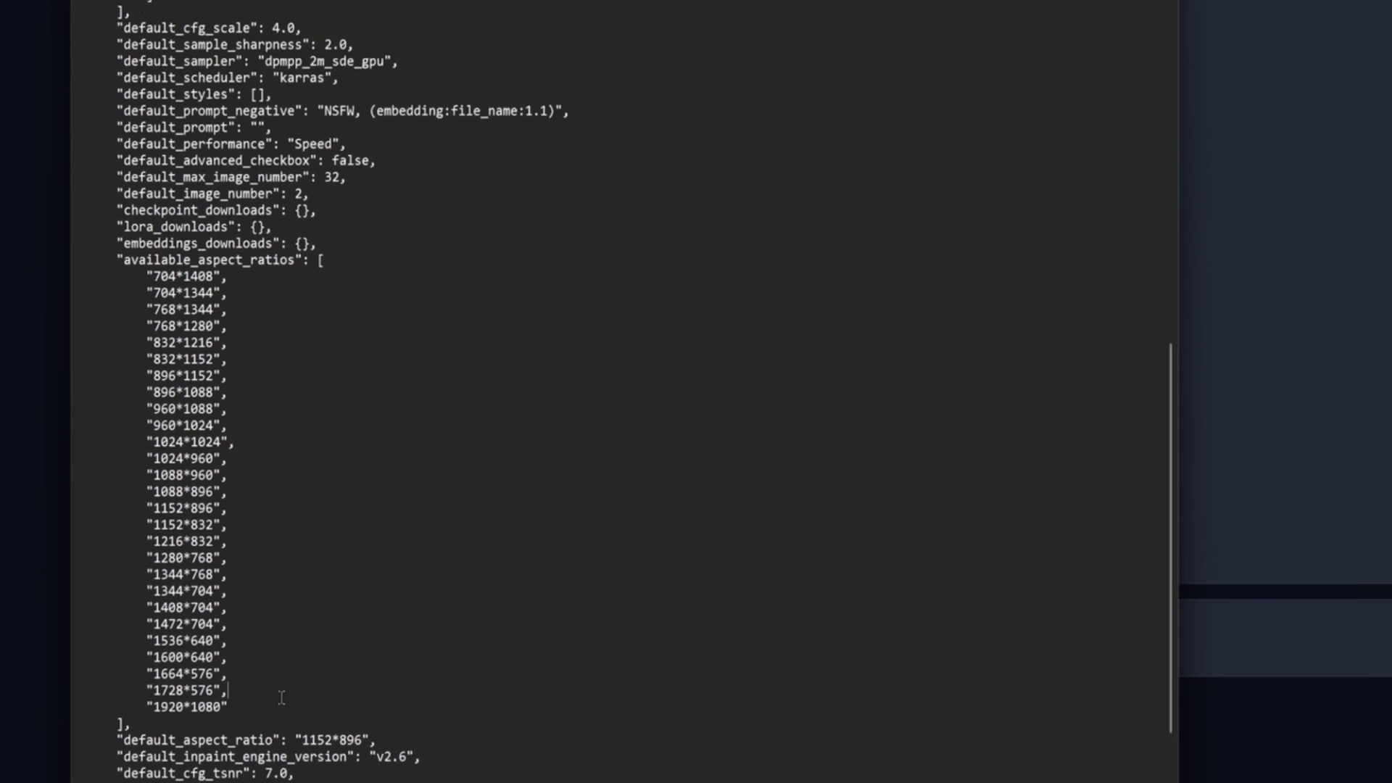
scroll(514, 649, down, 3)
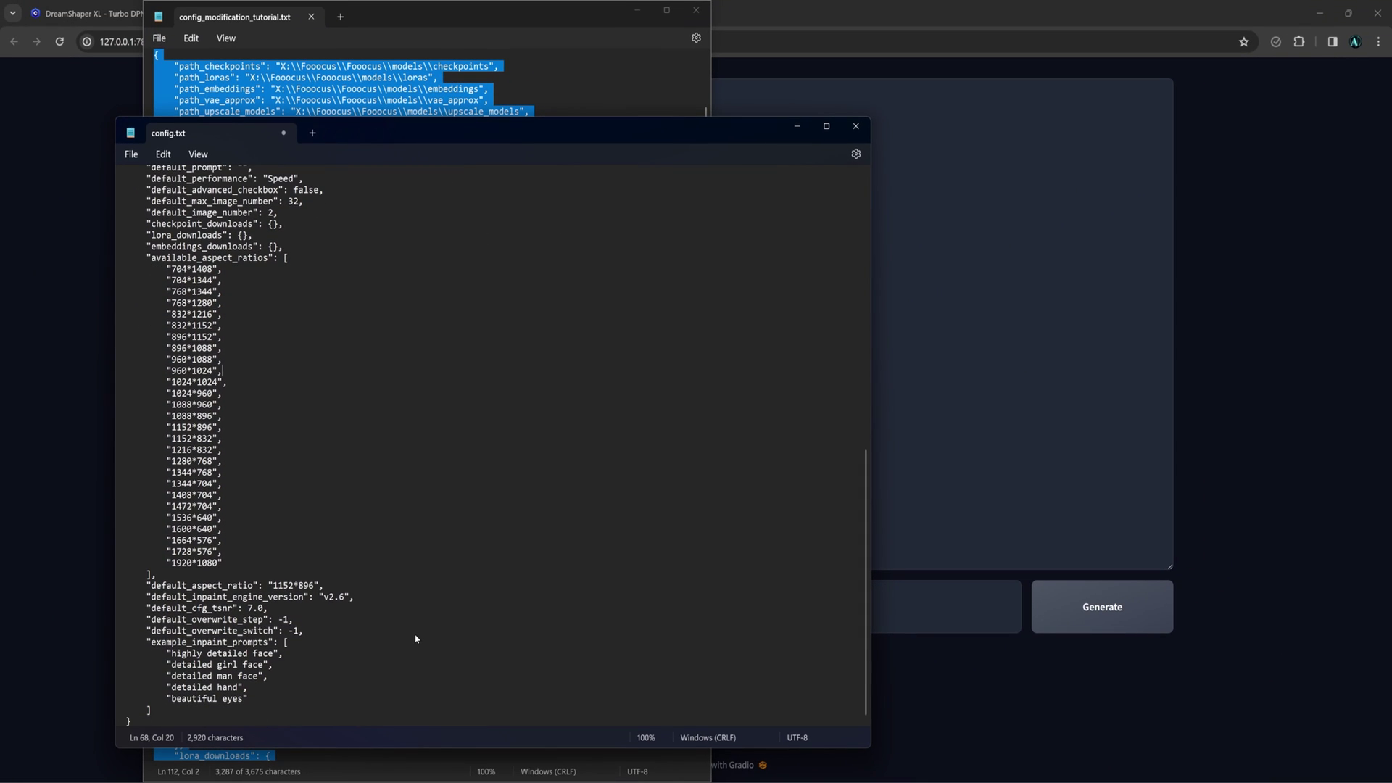
Change default_aspect_ratio from 1152*896 to 1024*1024
double_click(285, 586)
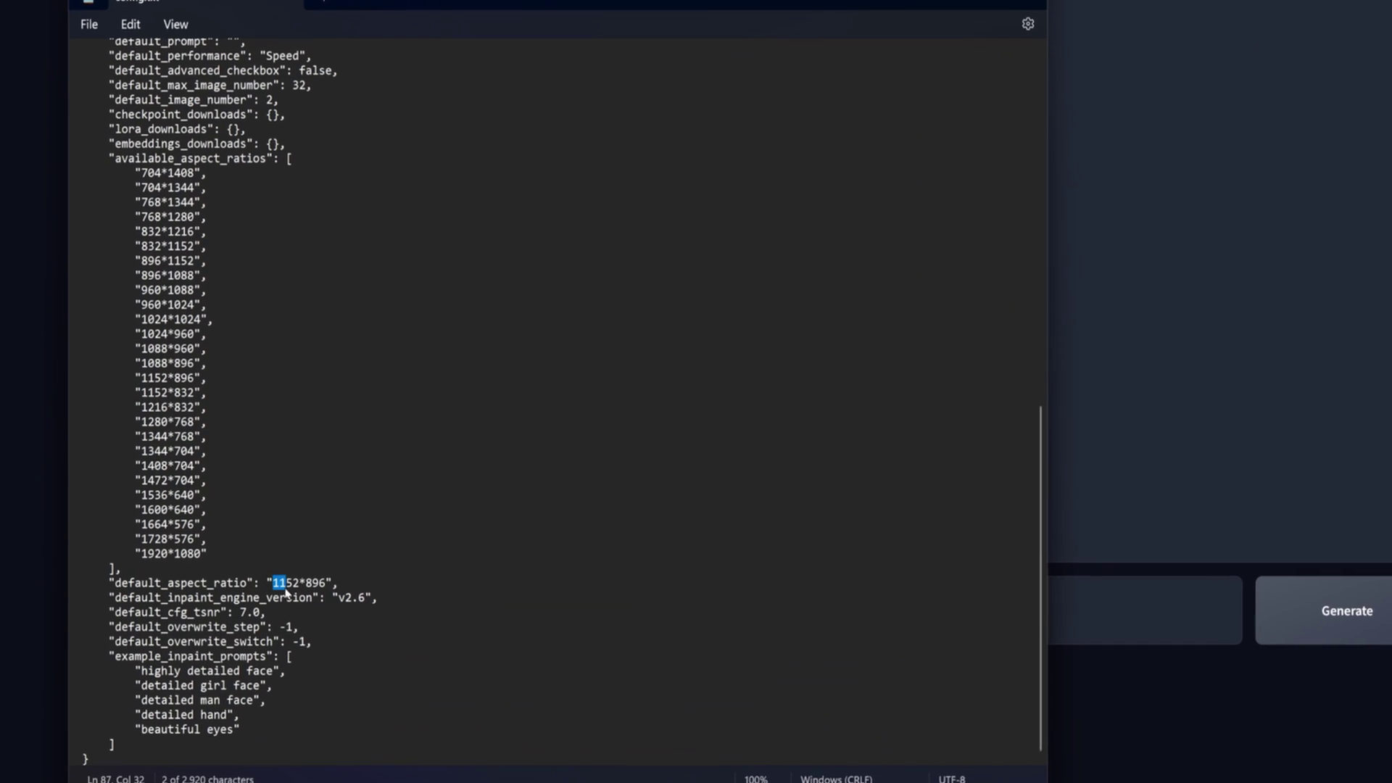
text(1024)
double_click(317, 583)
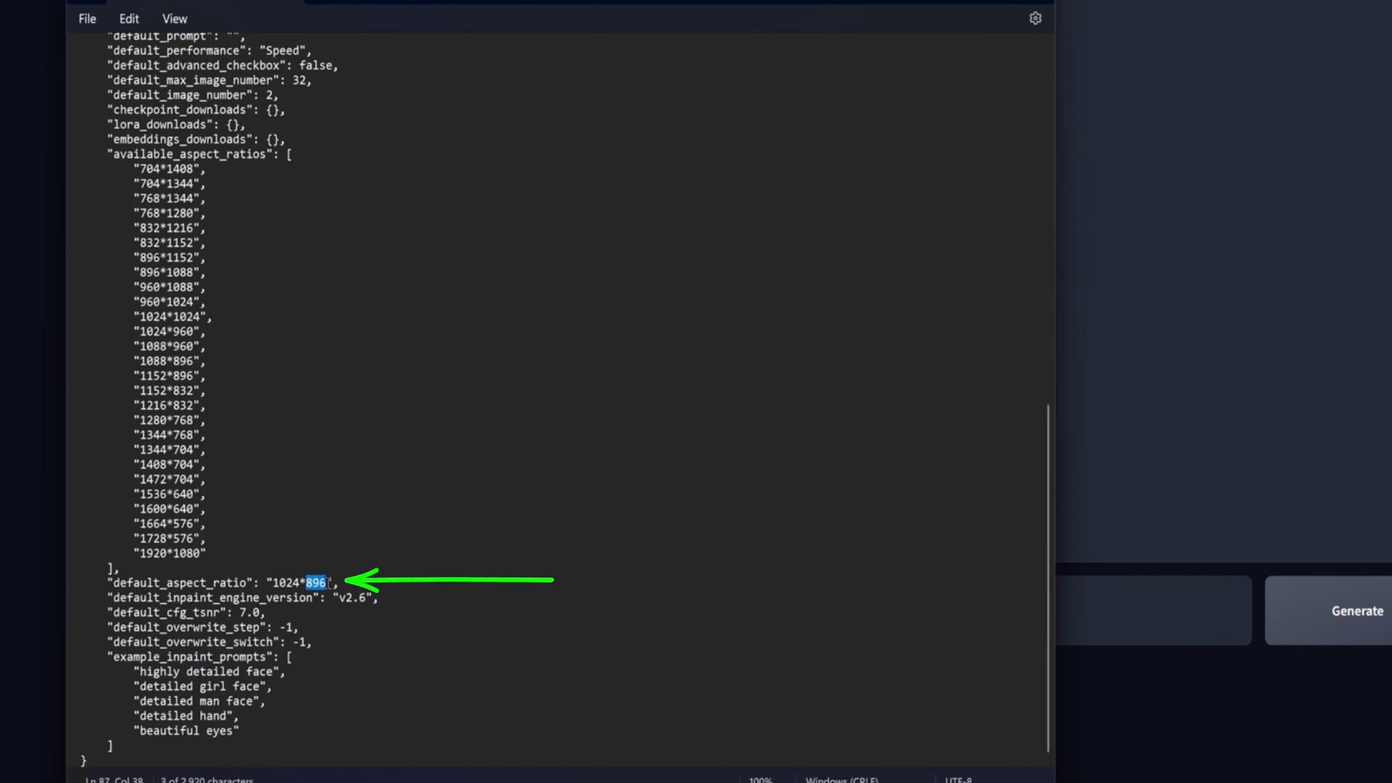
text(1024)
Add a 'Detailed green eyes' example inpaint prompt after 'beautiful eyes'
click(459, 633)
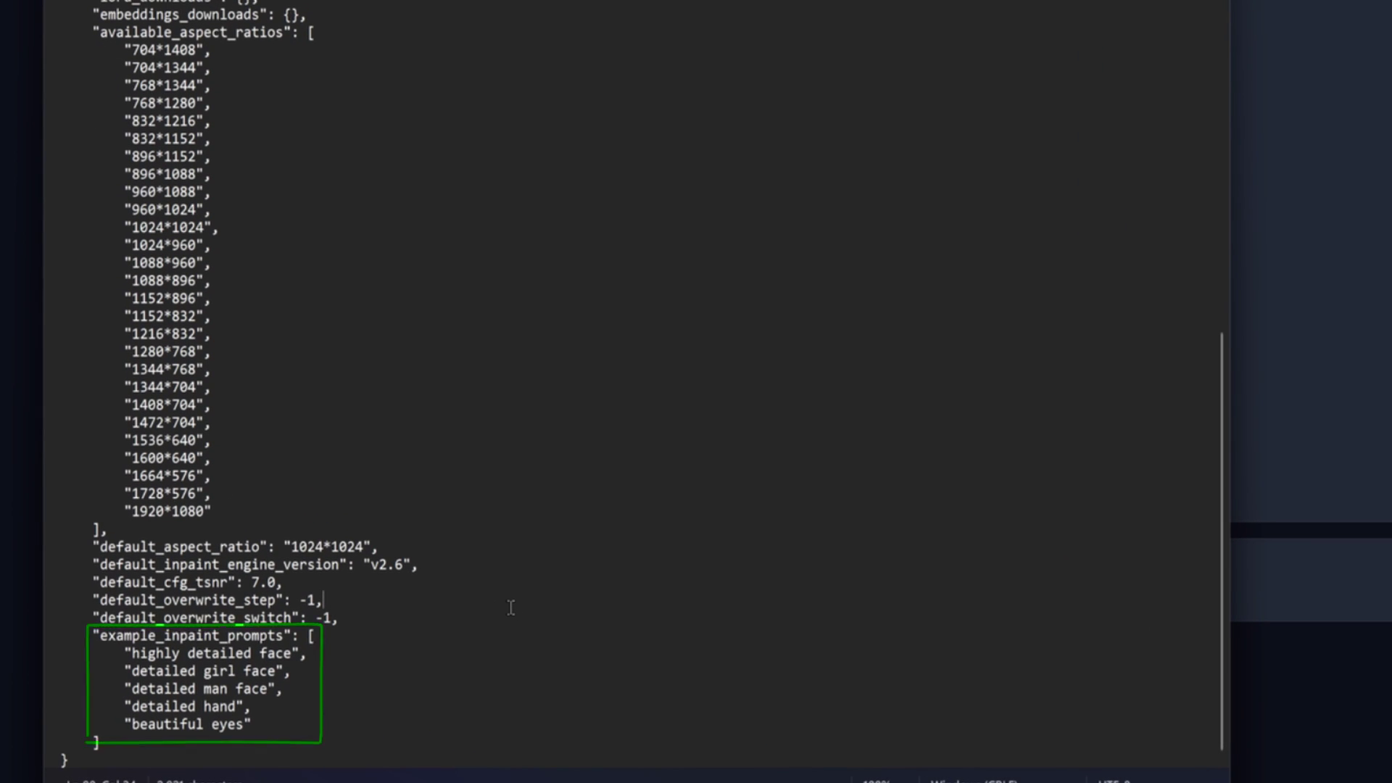
drag(269, 729, 44, 734)
key(ctrl+c)
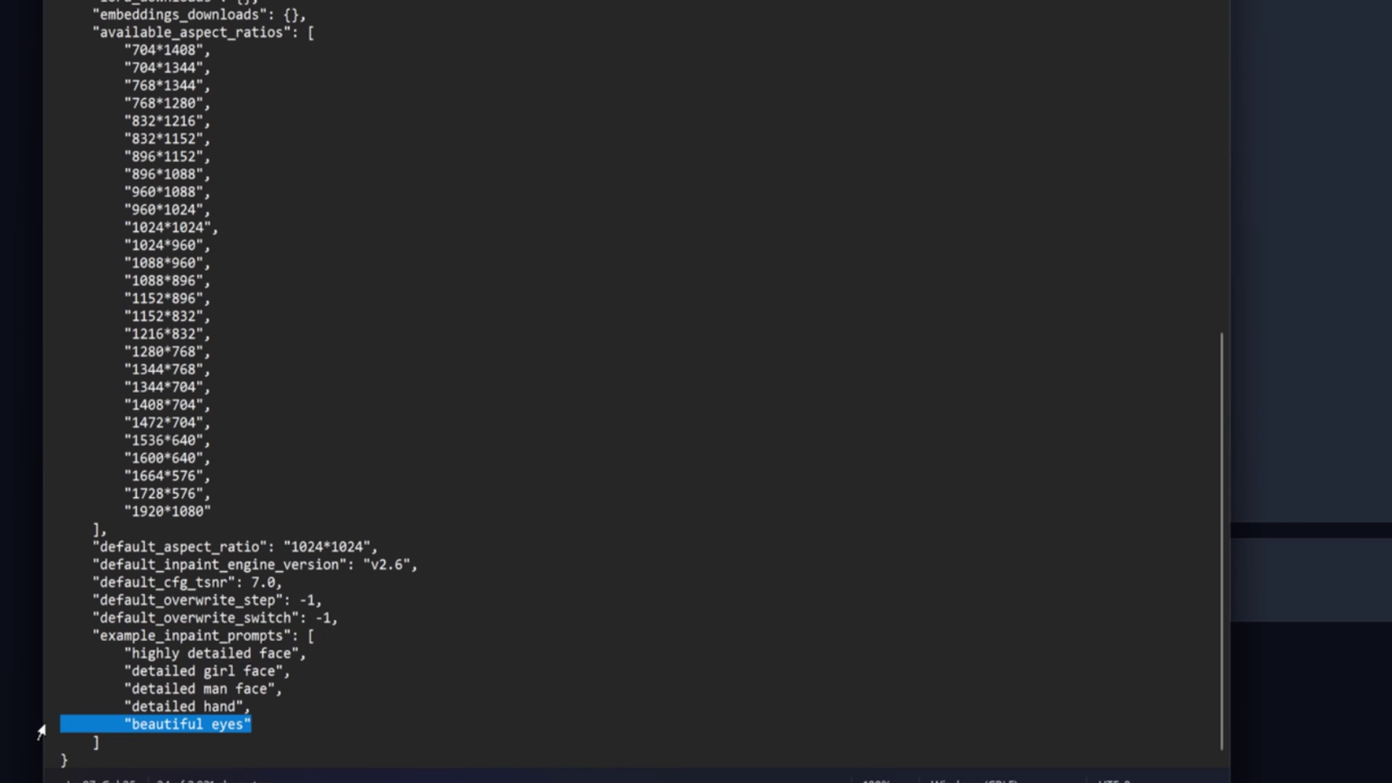
click(289, 724)
text(,)
key(Return)
key(ctrl+v)
key(Left)
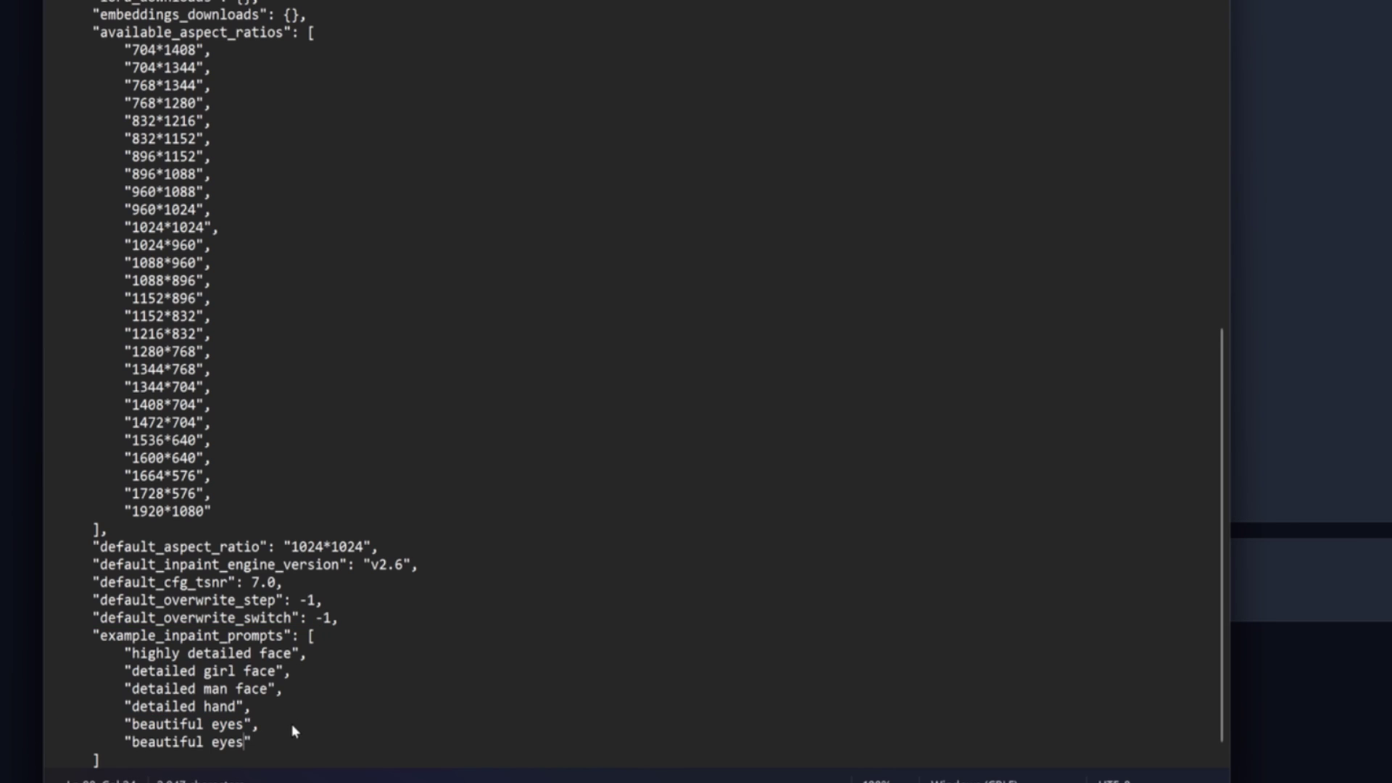
key(BackSpace)
key(BackSpace)
key(BackSpace)
key(BackSpace)
key(BackSpace)
key(BackSpace)
key(BackSpace)
key(BackSpace)
key(BackSpace)
key(BackSpace)
key(BackSpace)
key(BackSpace)
key(BackSpace)
key(BackSpace)
text(Detailed green eyes)
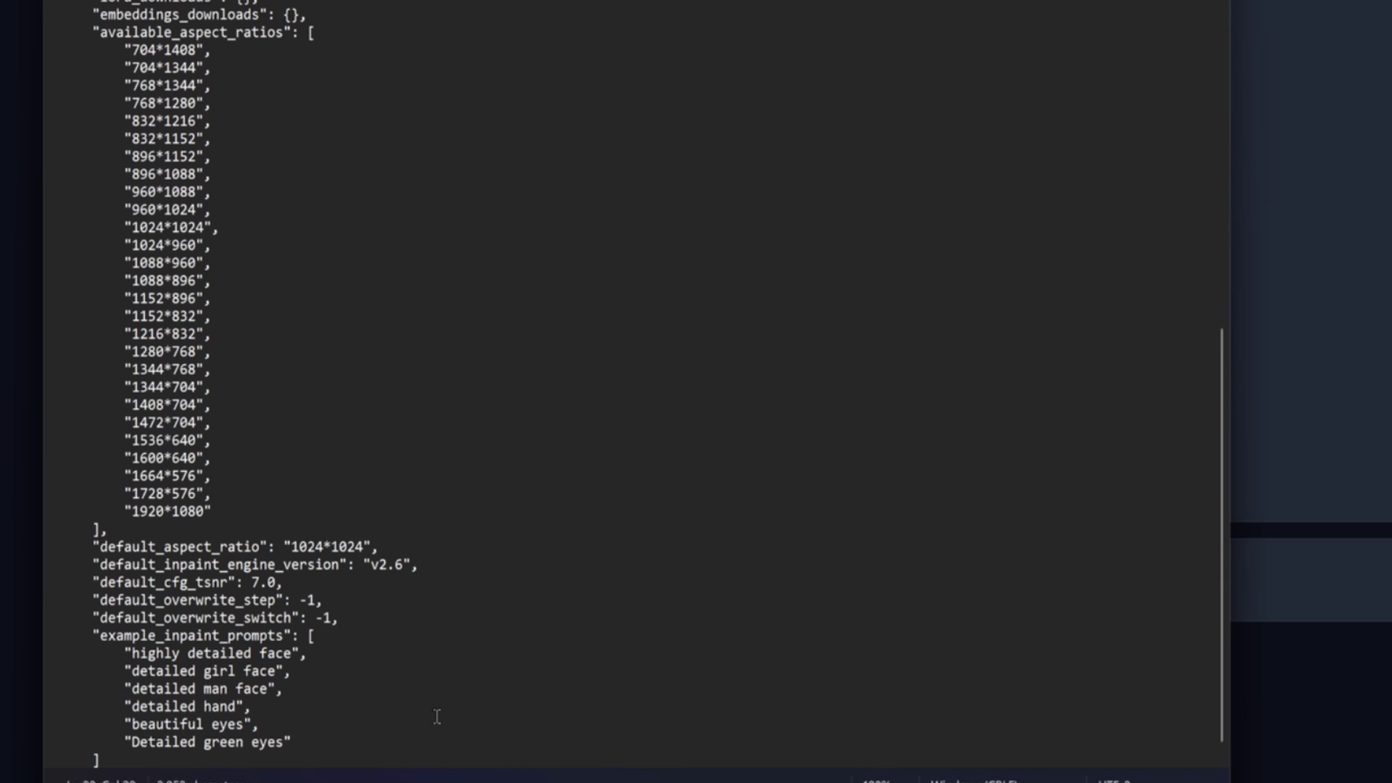
click(87, 16)
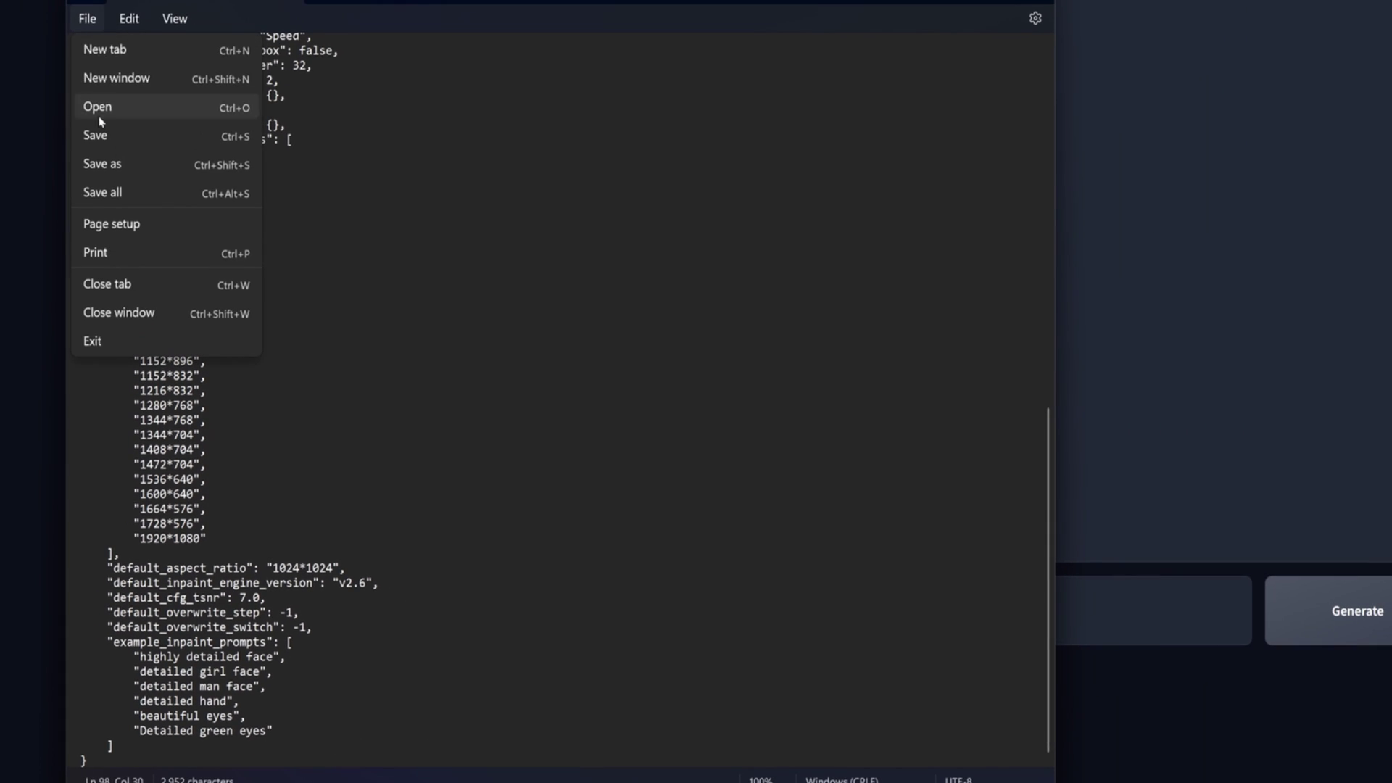
Save config.txt, then go to line 99 and delete the trailing comma after 'Detailed green eyes'
click(209, 135)
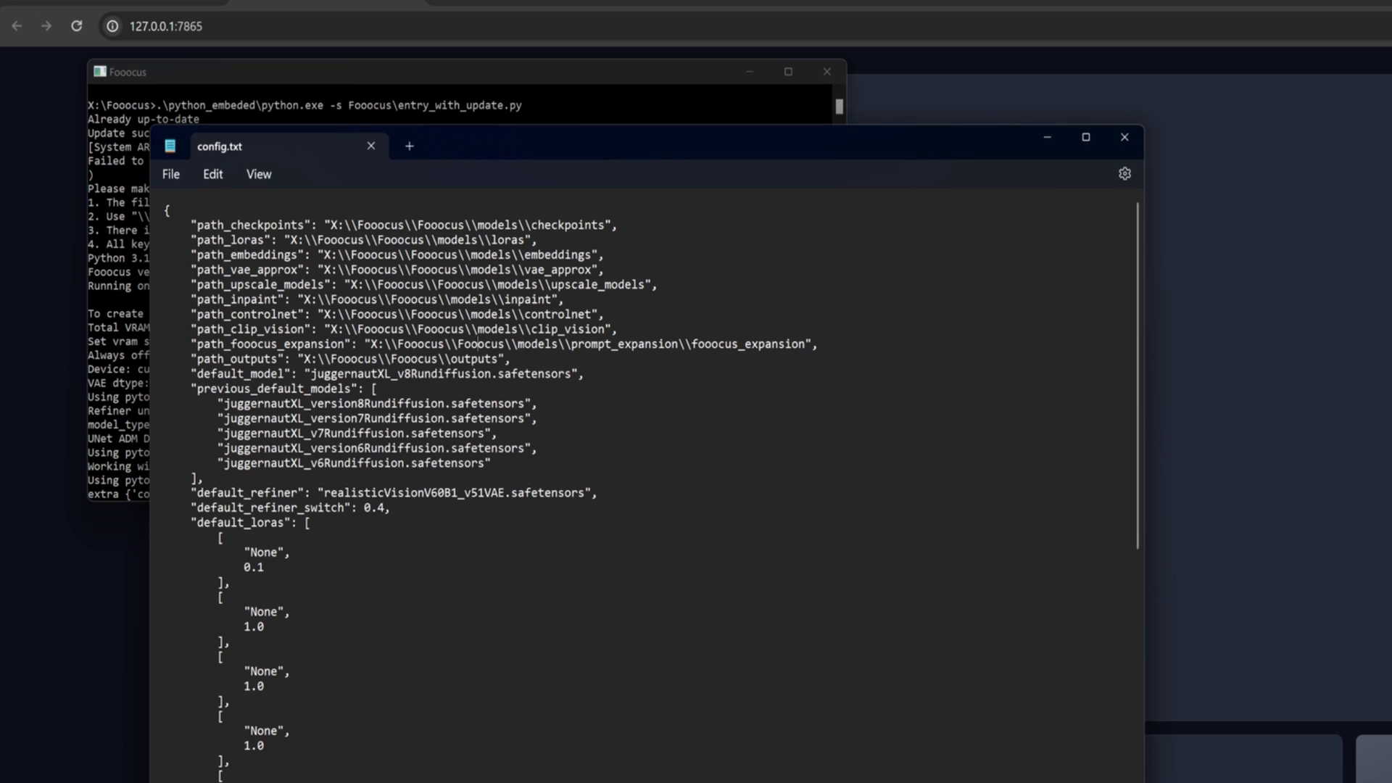
click(212, 174)
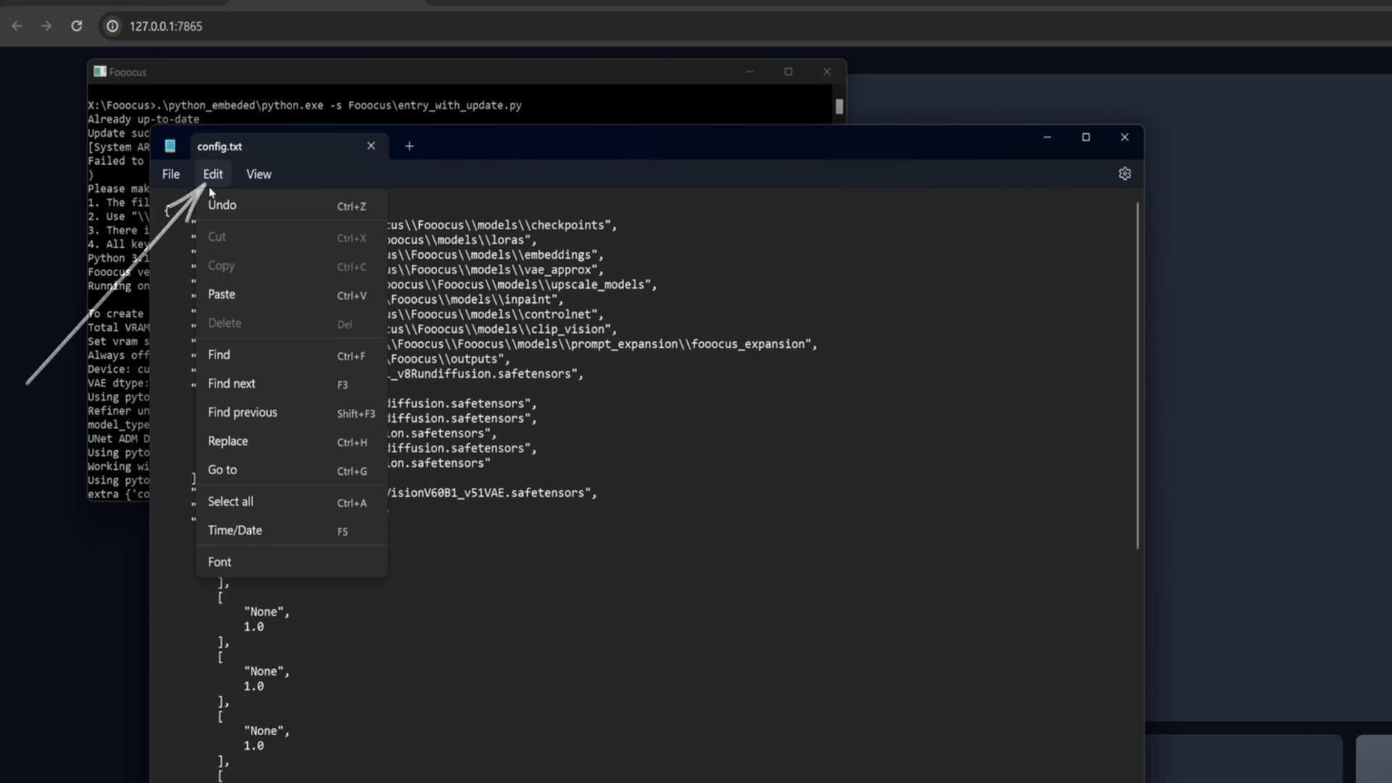
click(253, 473)
text(99)
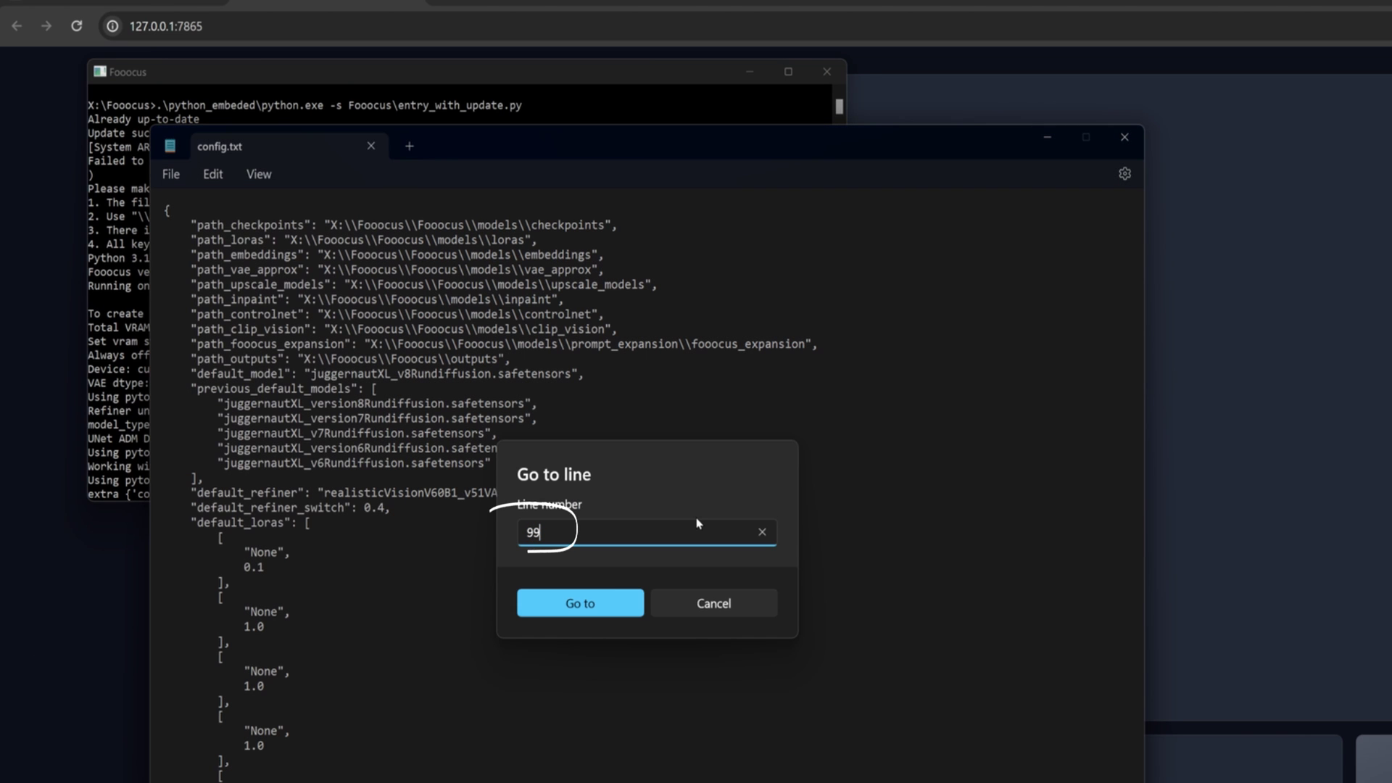
click(584, 605)
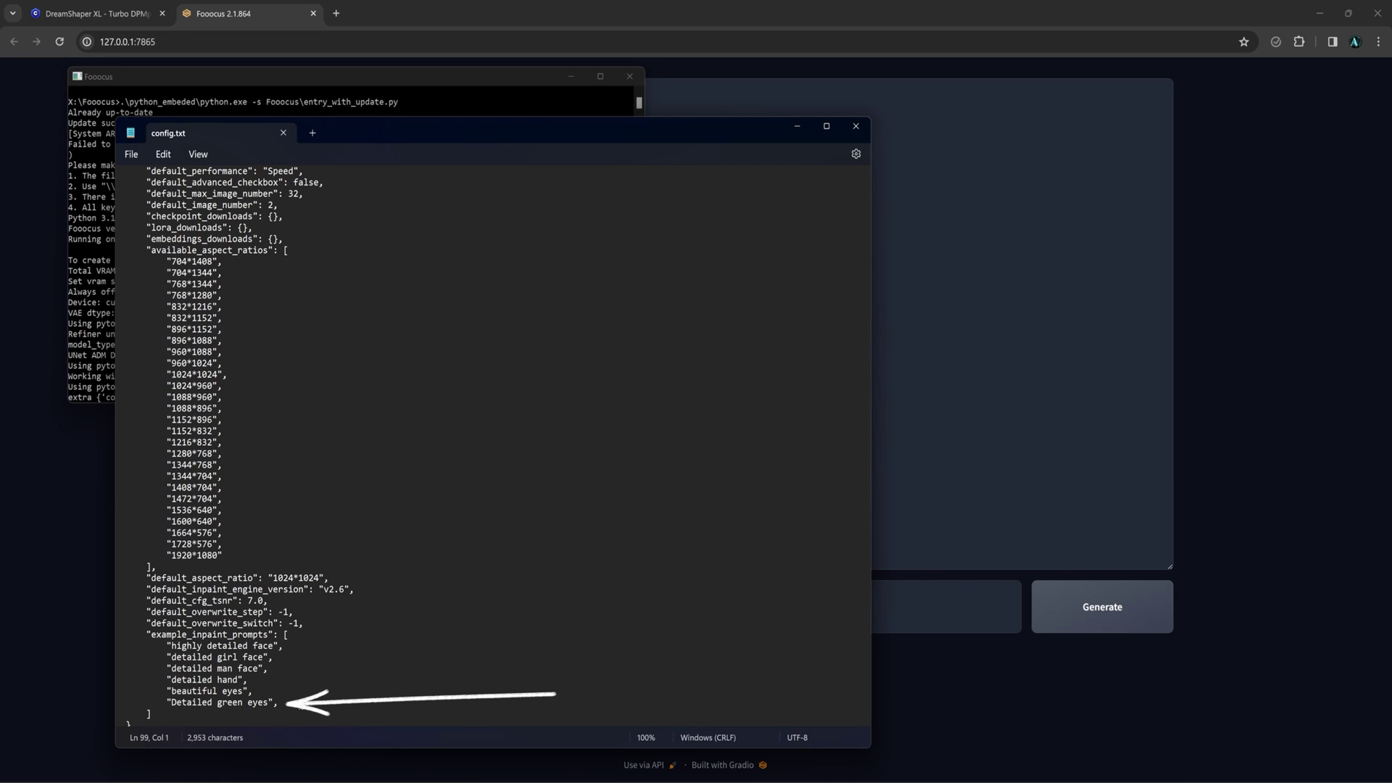
click(301, 707)
key(BackSpace)
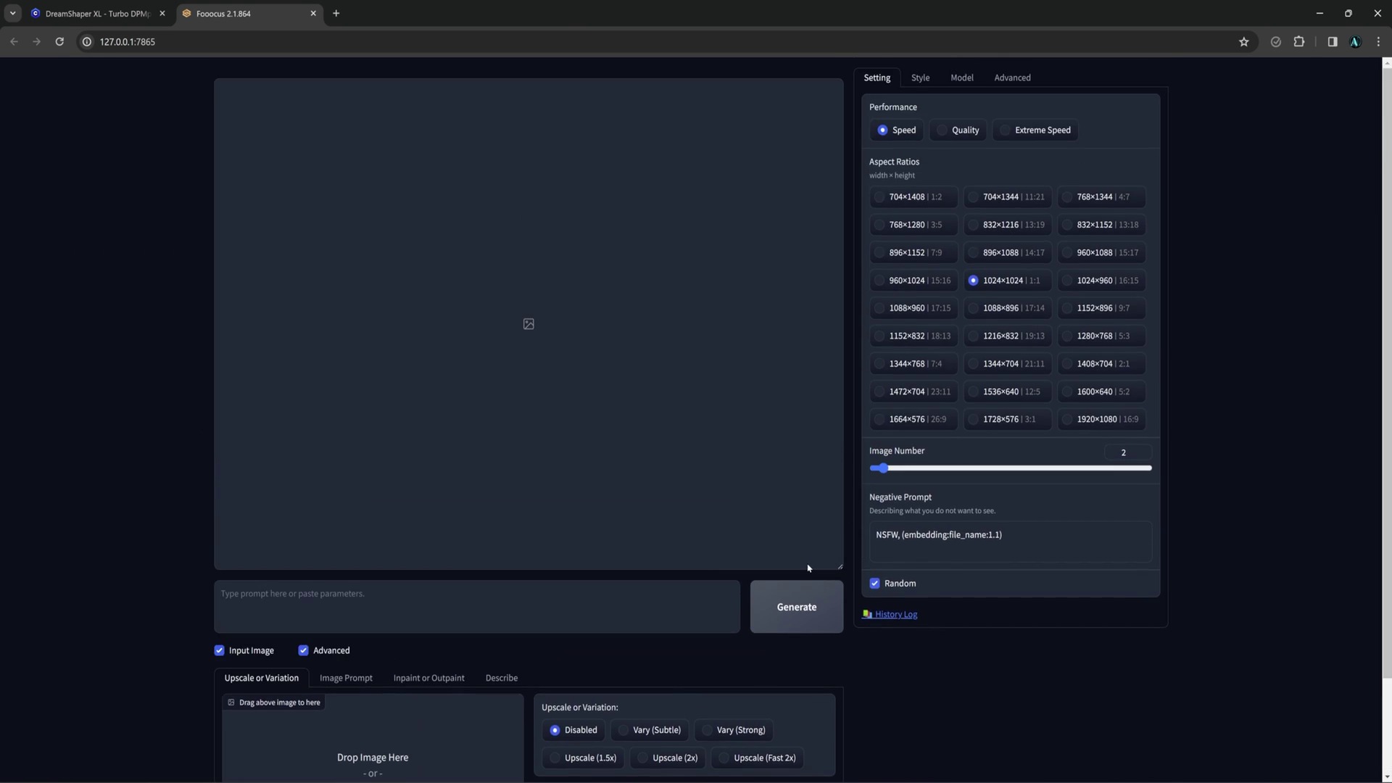
Select the 1920×1080 | 16:9 aspect ratio under Aspect Ratios
click(1071, 425)
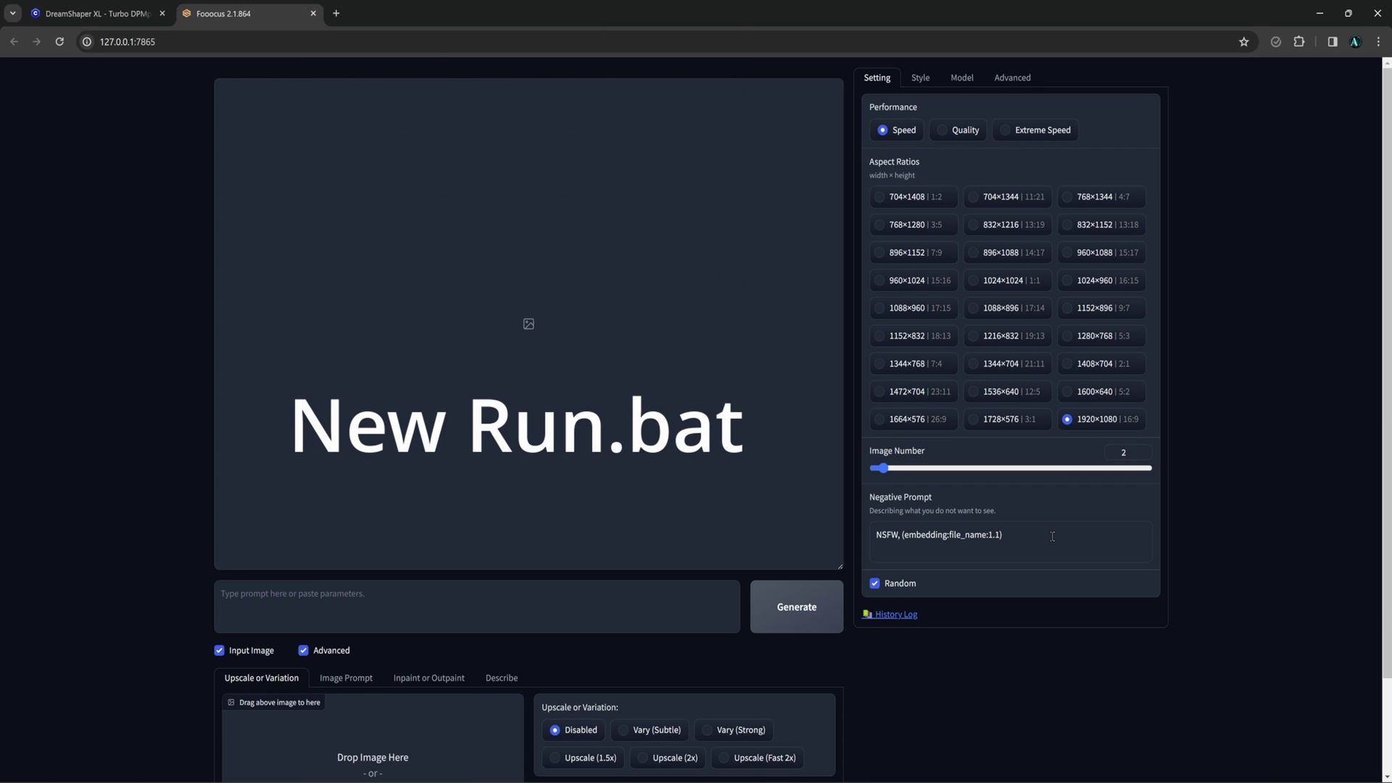
Review the Fooocus base model list, then browse to the Fooocus\presets folder
click(963, 77)
click(963, 132)
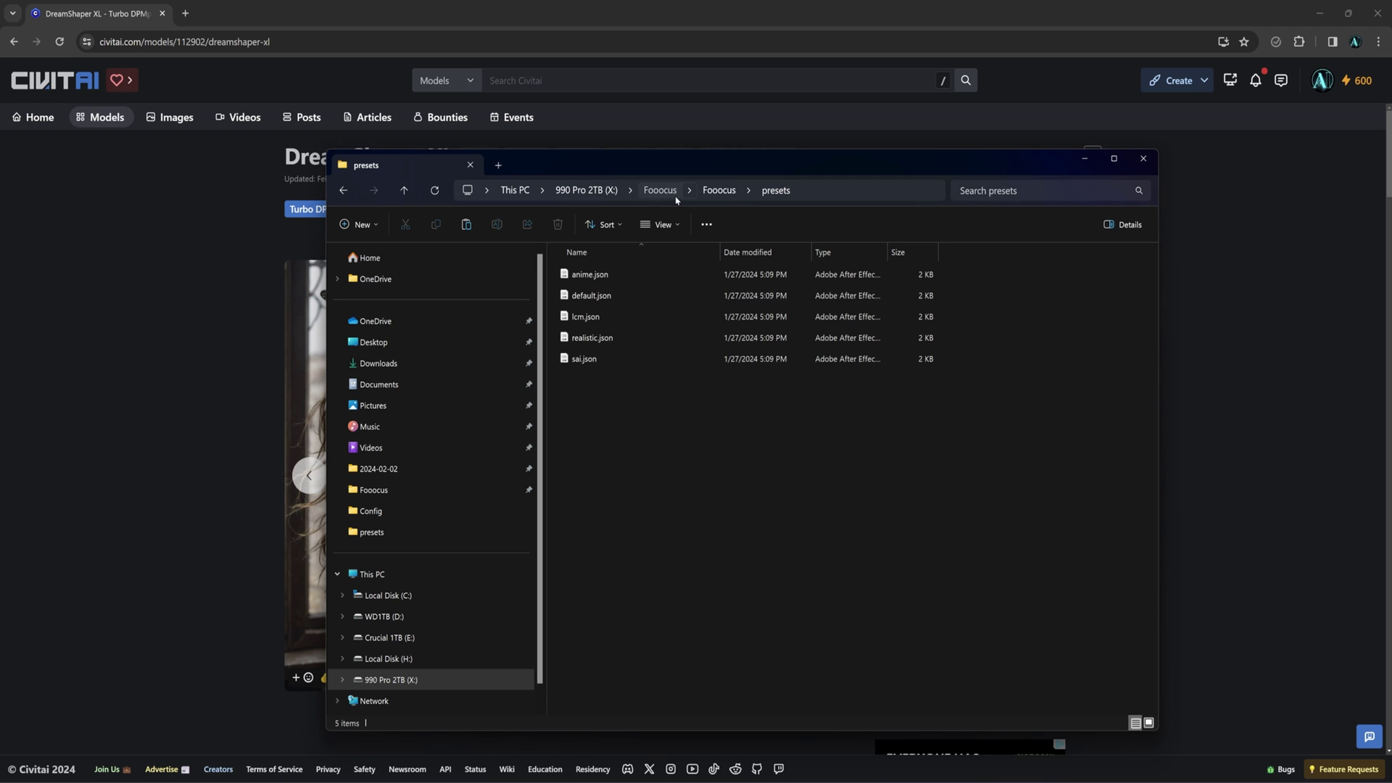
click(660, 190)
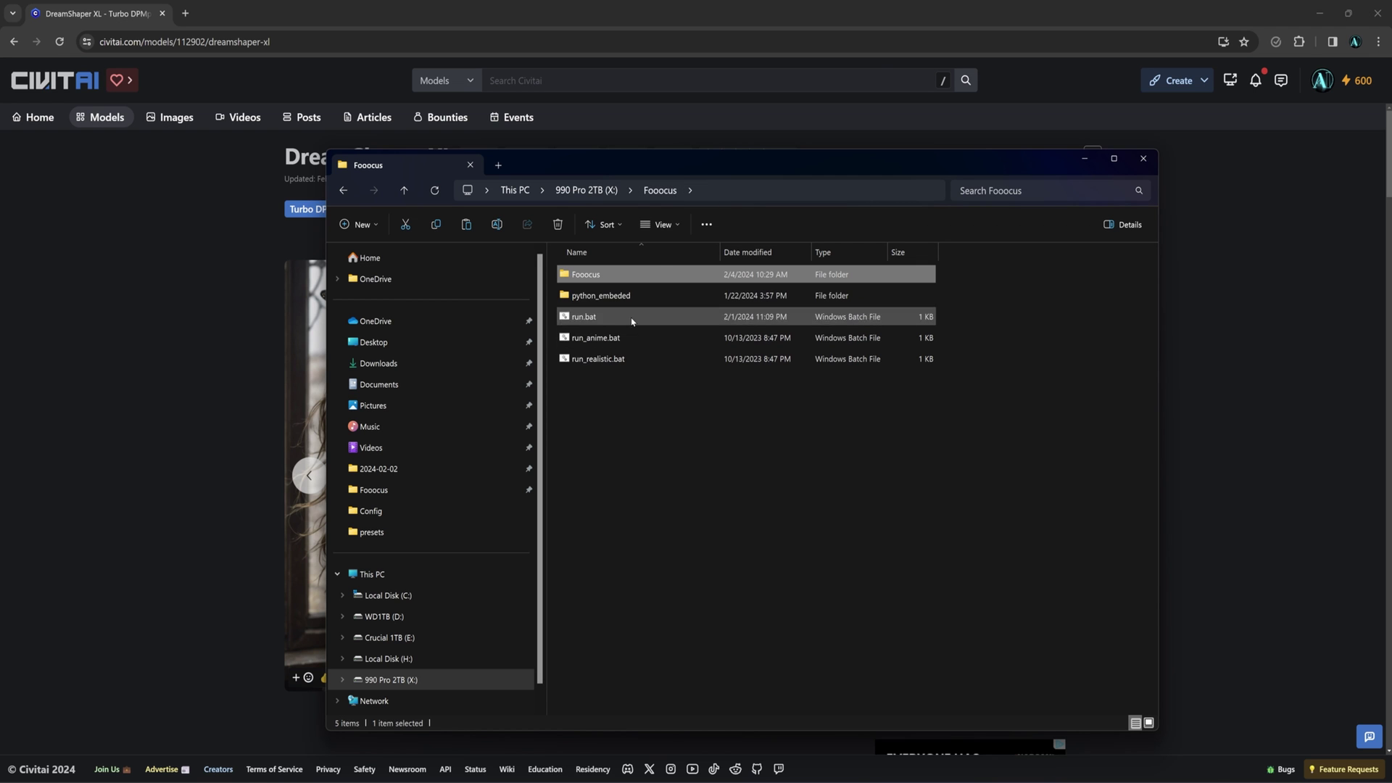
double_click(619, 273)
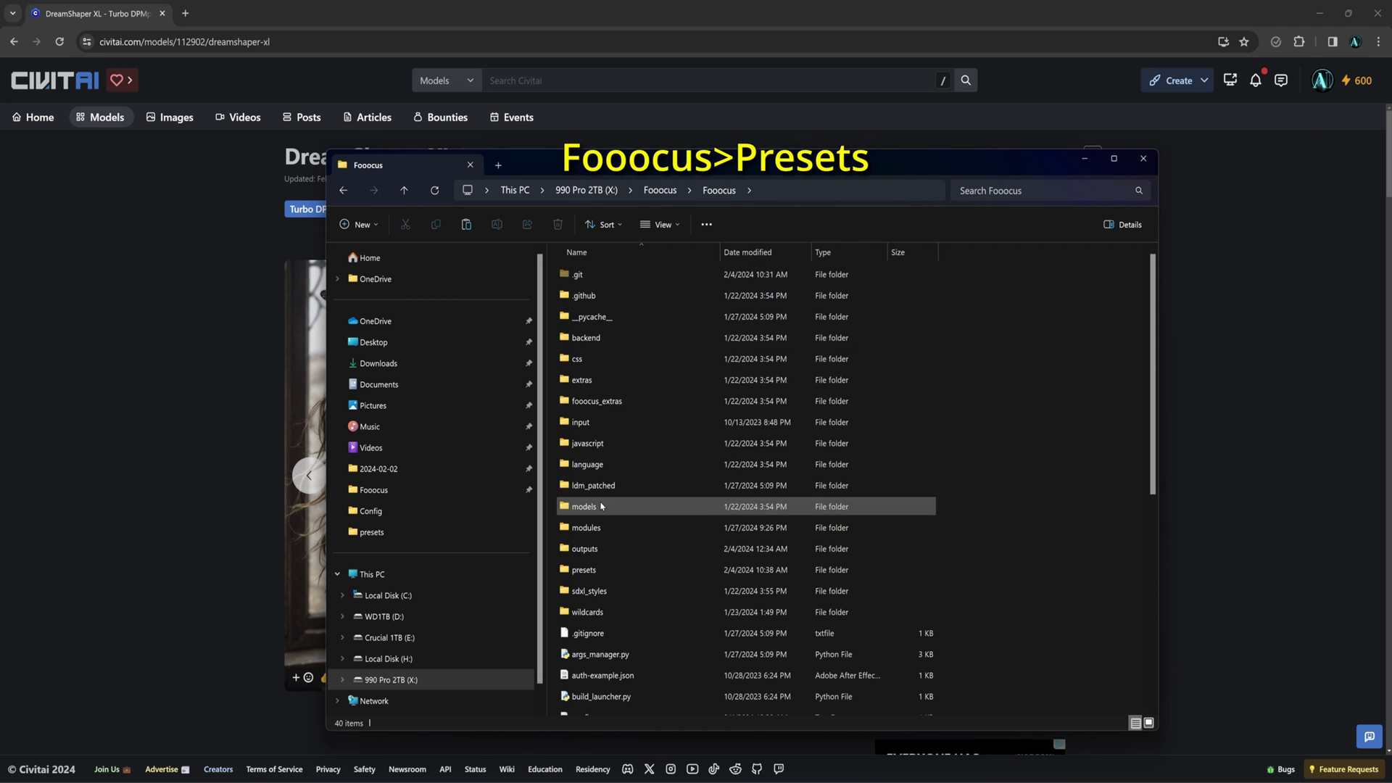
double_click(599, 571)
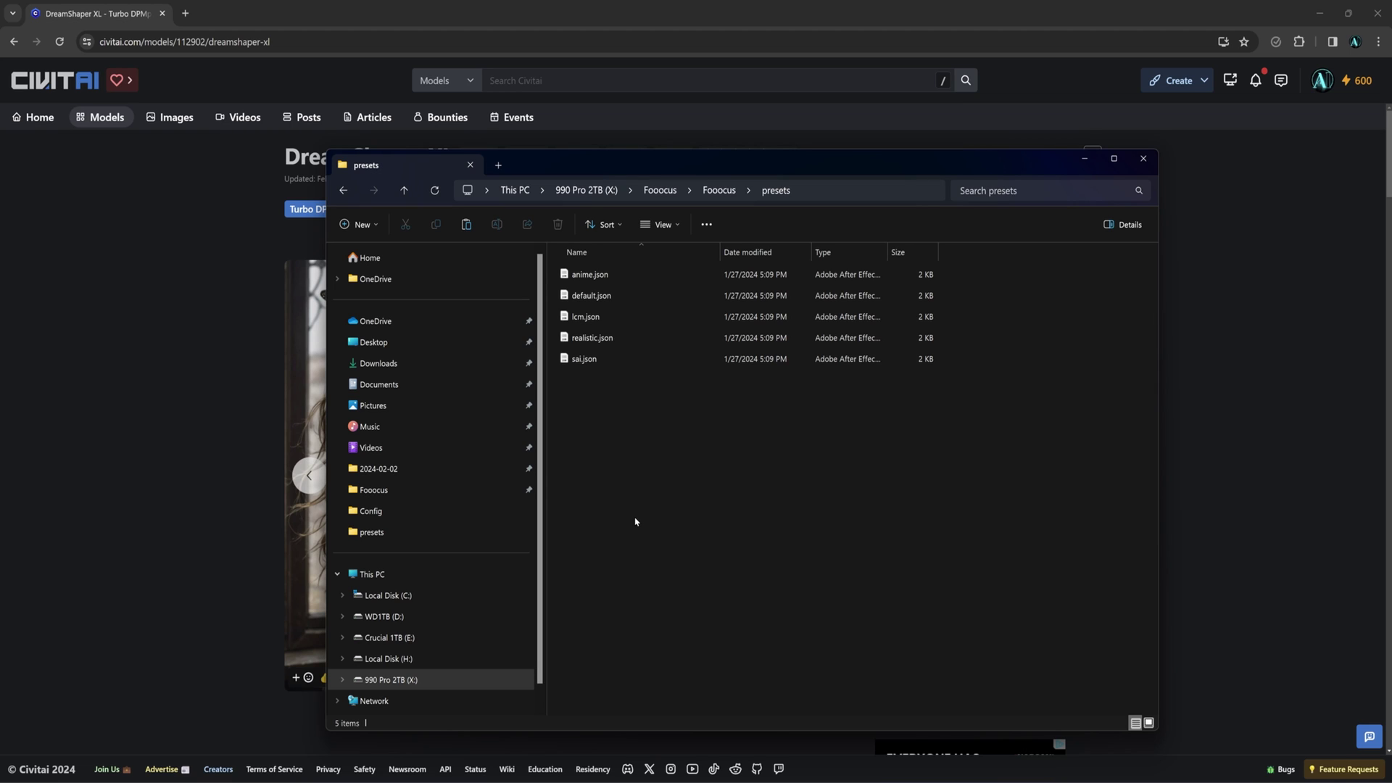
Duplicate anime.json in the presets folder and rename the copy to Turbo.json
right_click(606, 275)
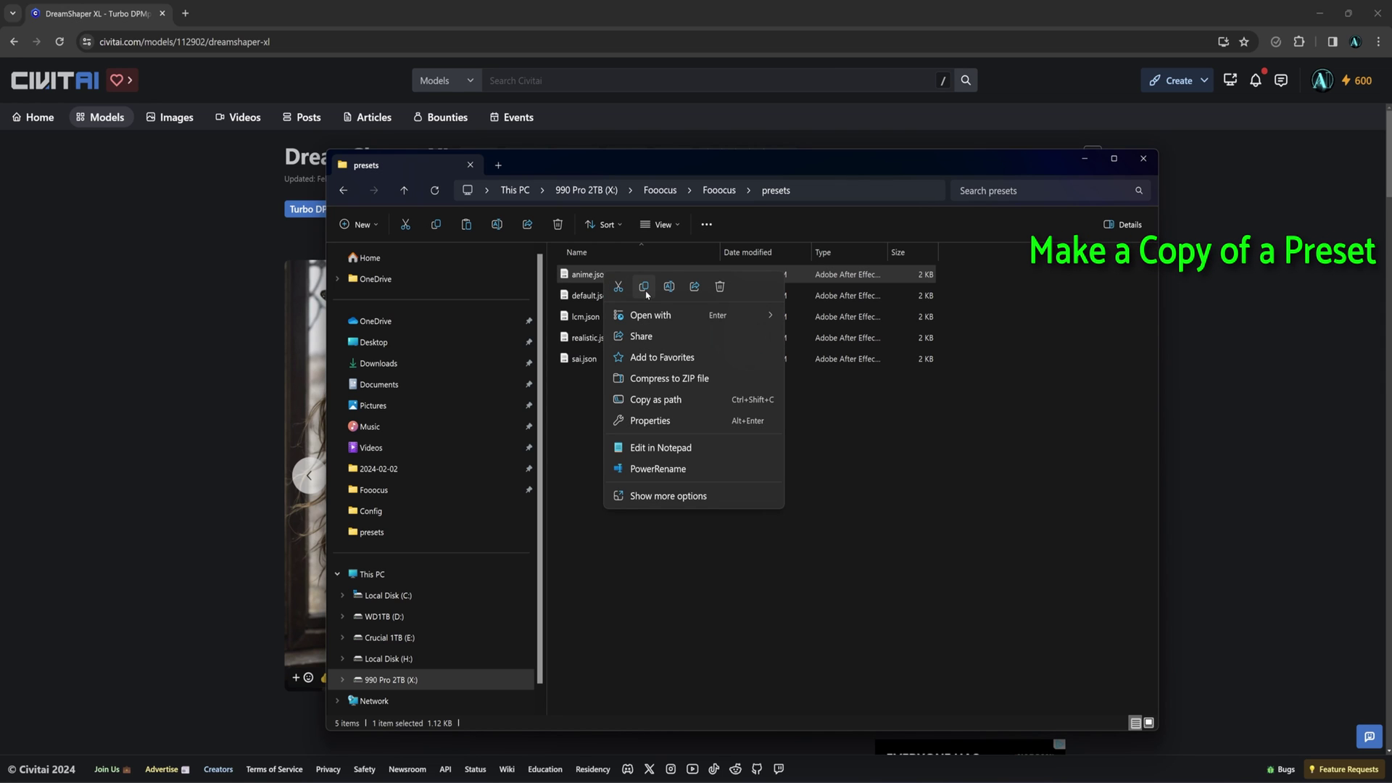
click(644, 287)
right_click(641, 434)
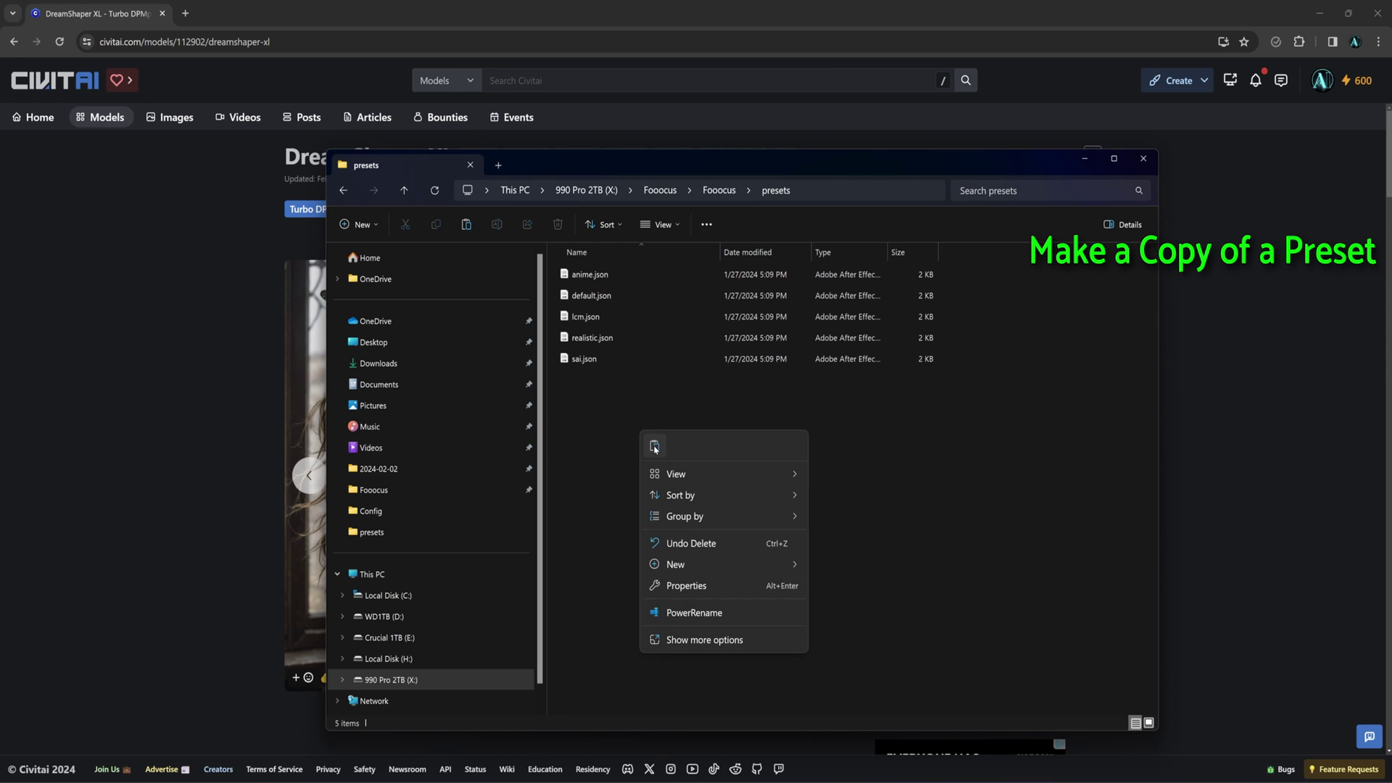
click(654, 446)
key(F2)
text(Turbo)
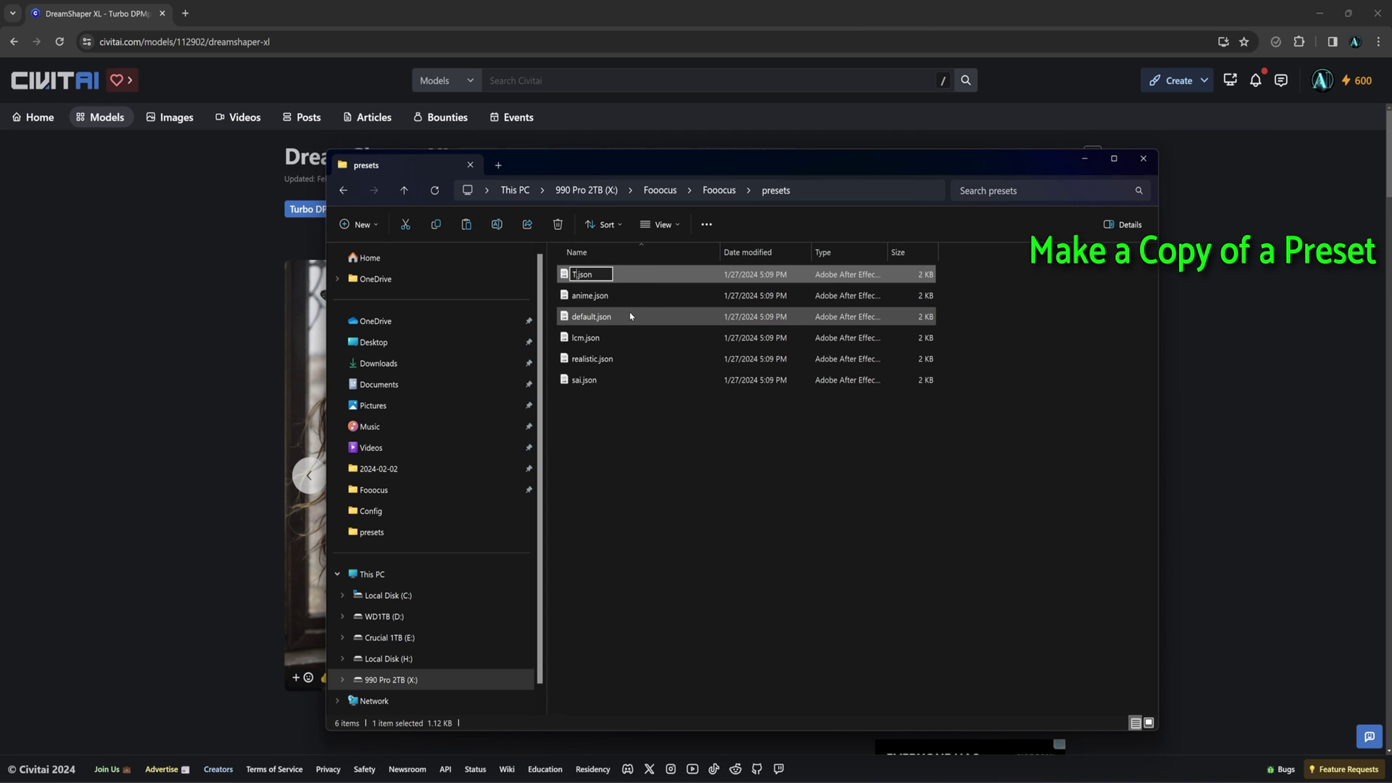
key(Return)
right_click(628, 381)
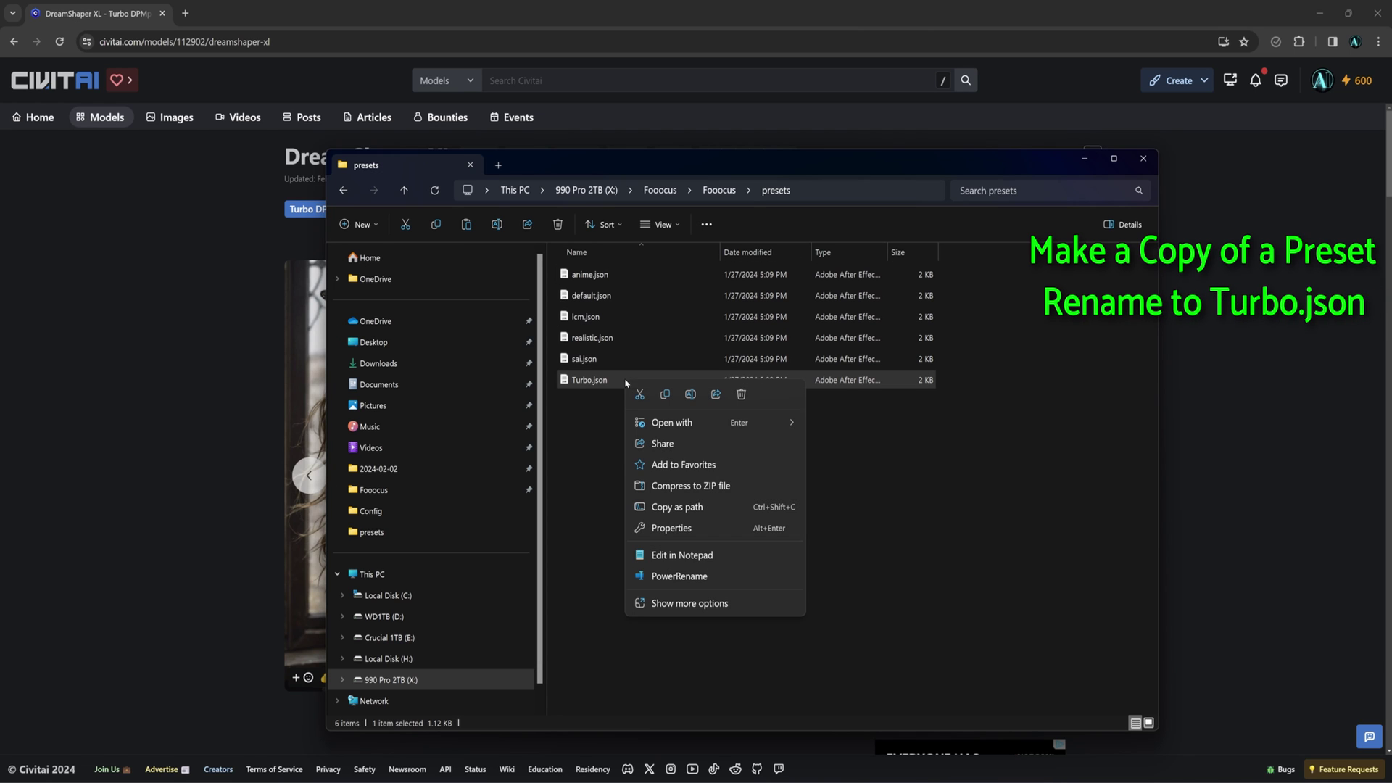
Open Turbo.json in Notepad and copy the DreamShaper Turbo checkpoint's file name
click(687, 556)
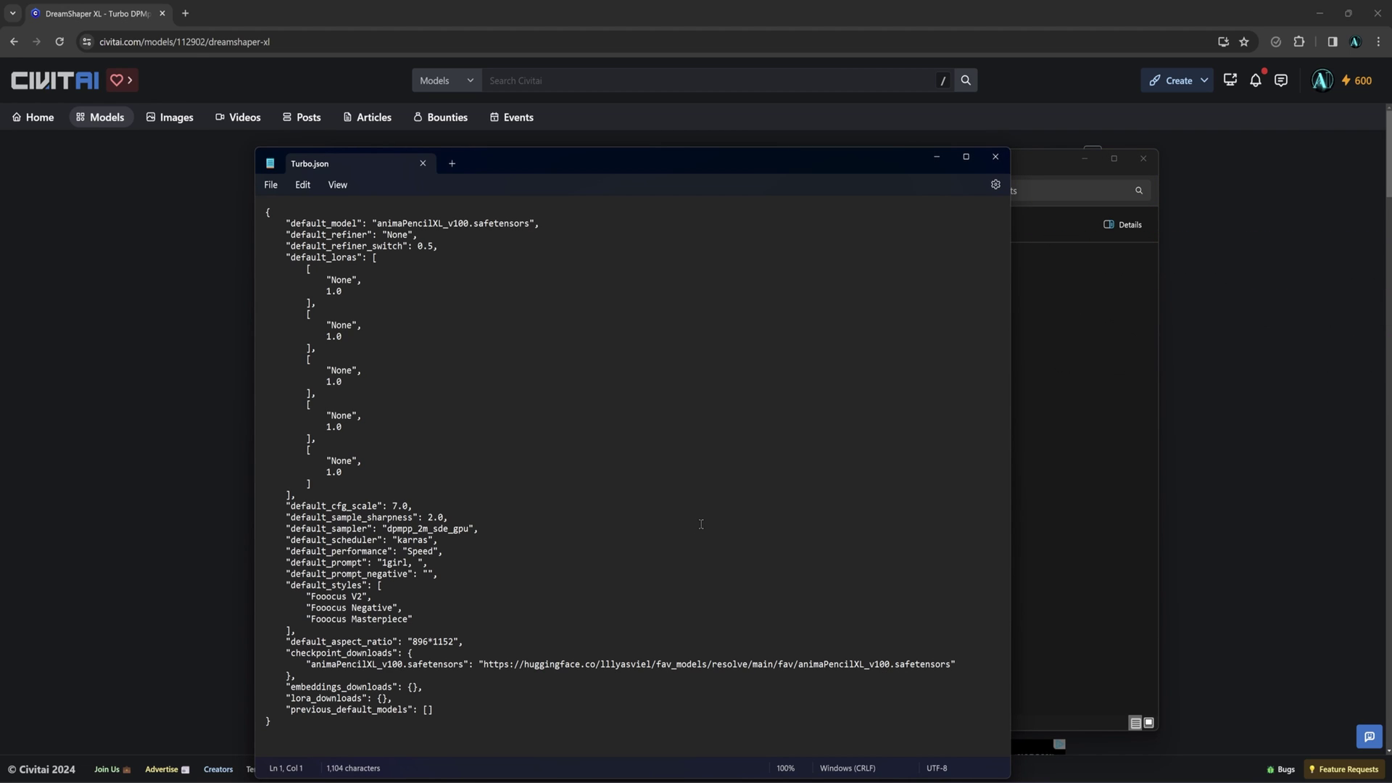
drag(714, 166, 704, 121)
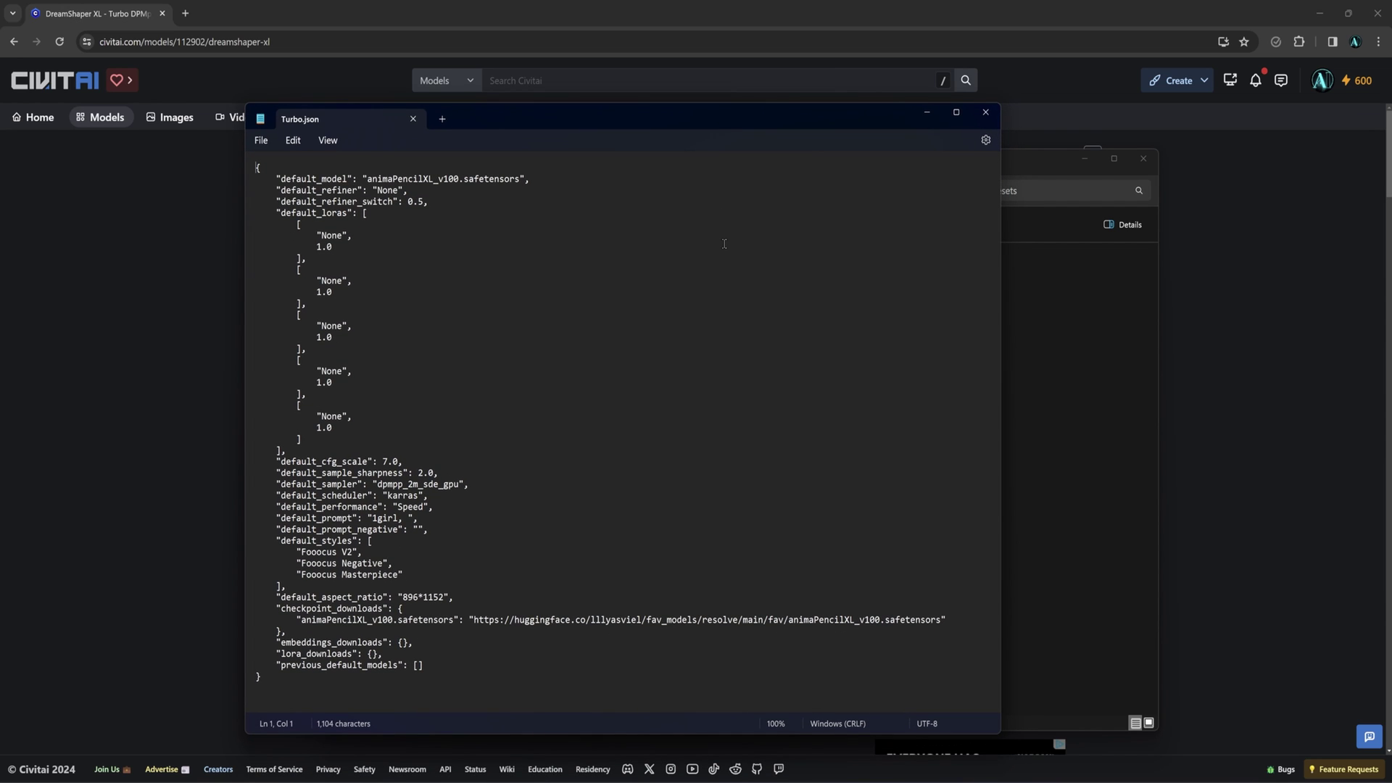
key(alt+Tab)
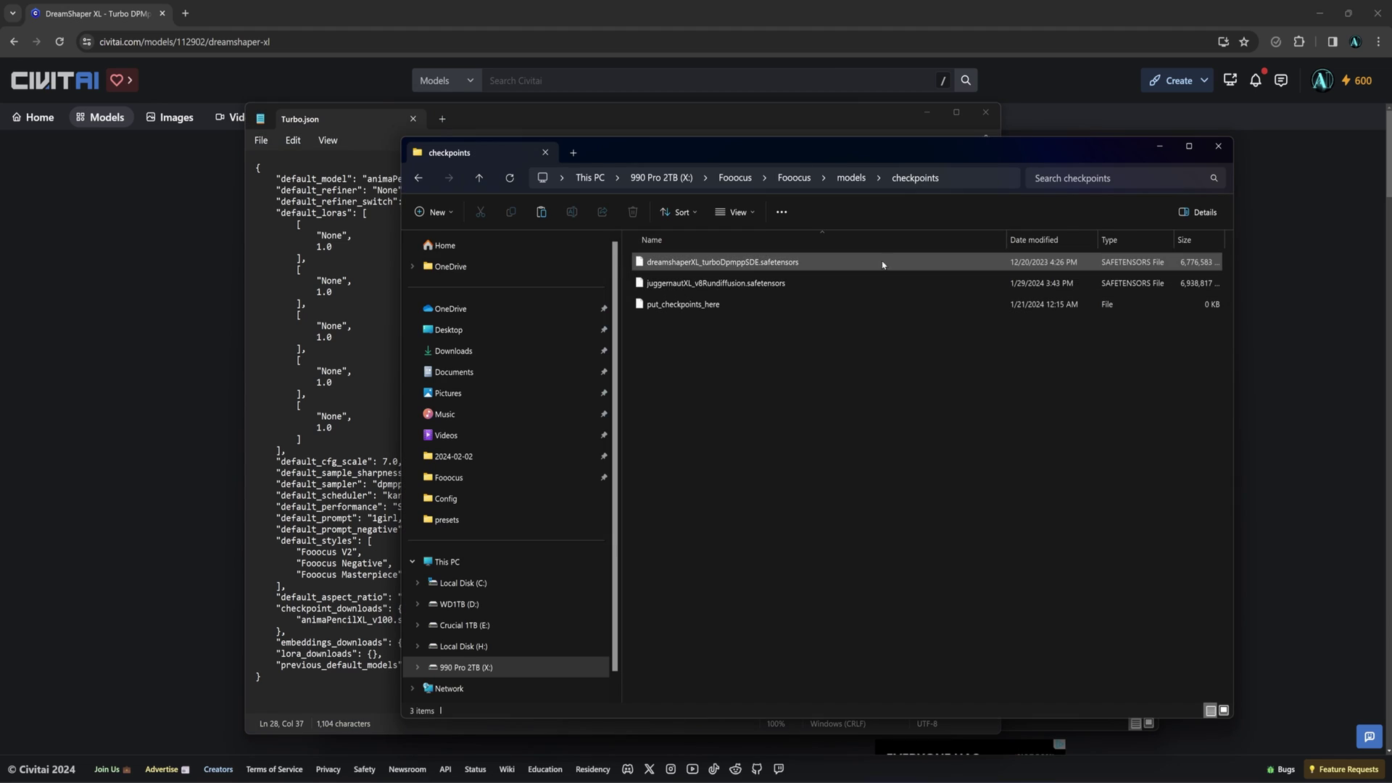
click(720, 265)
click(734, 262)
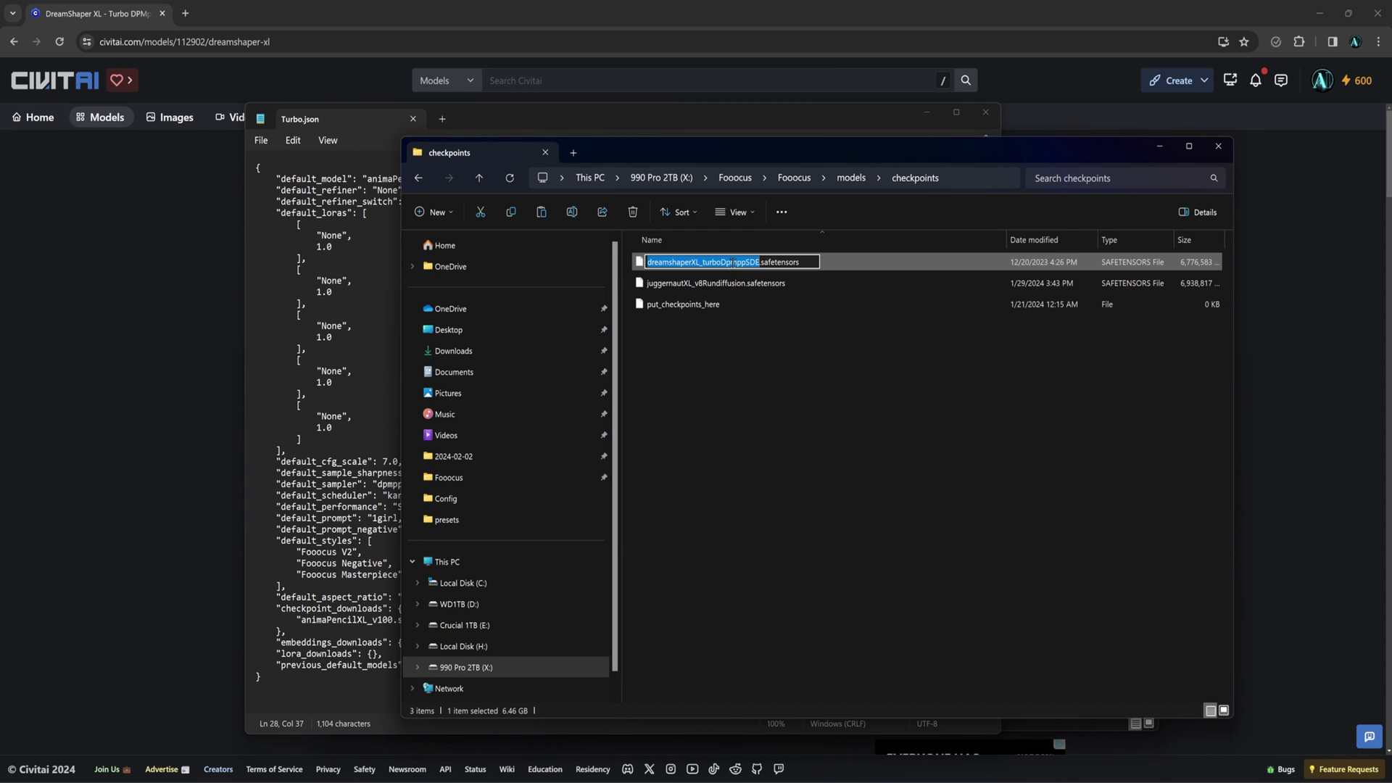
click(690, 373)
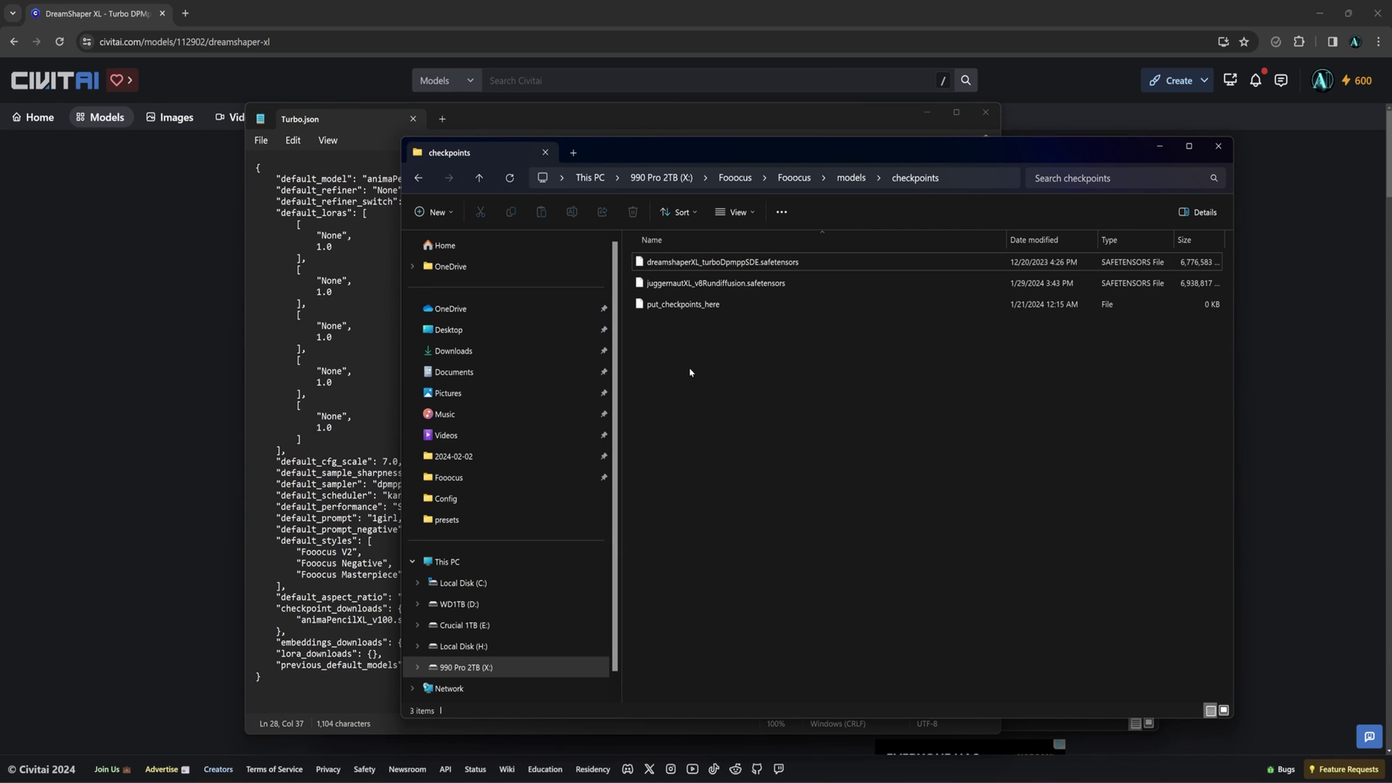
click(591, 136)
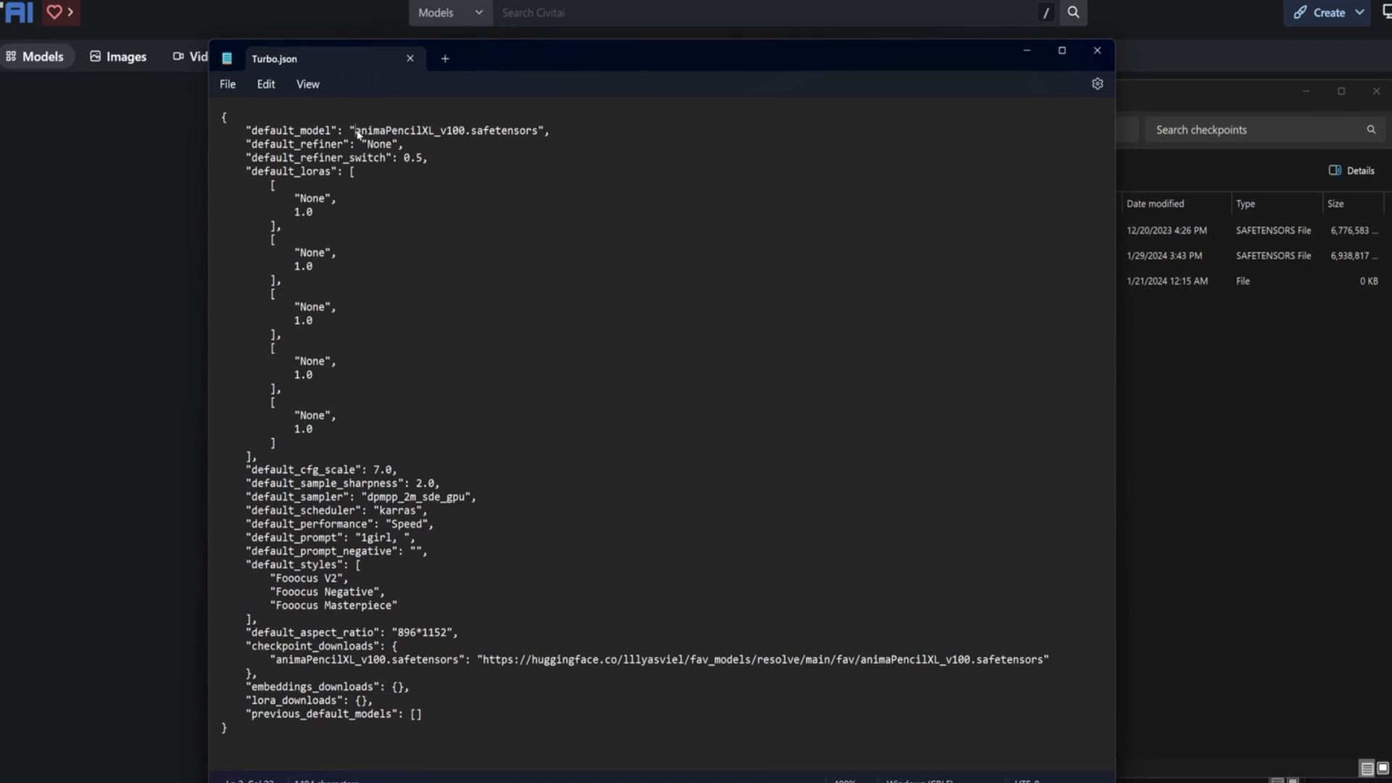
Set default_model to dreamshaperXL_turboDpmppSDE.safetensors and CFG scale to 1.5
drag(357, 135, 537, 131)
text(dreamshaperXL_turboDpmppSDE.safetensors)
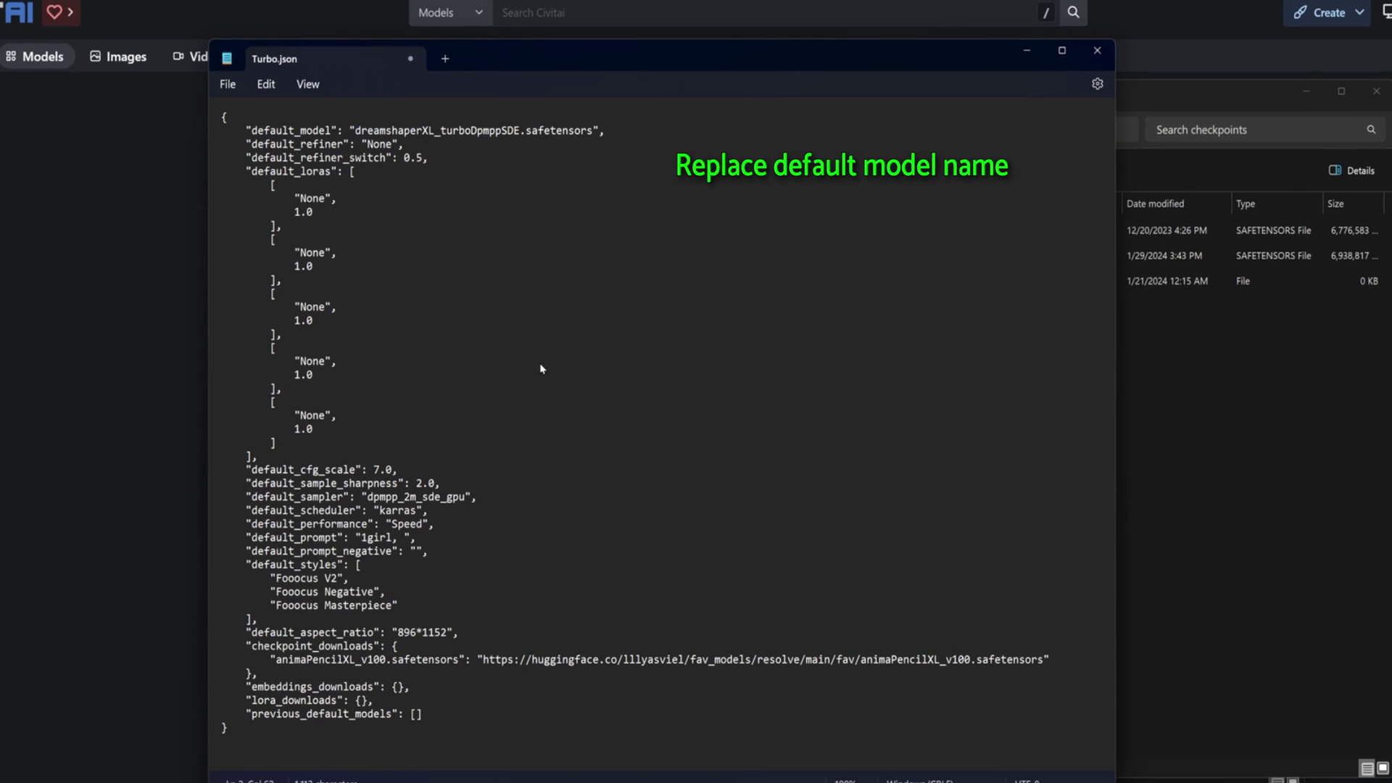
click(487, 497)
drag(372, 470, 394, 469)
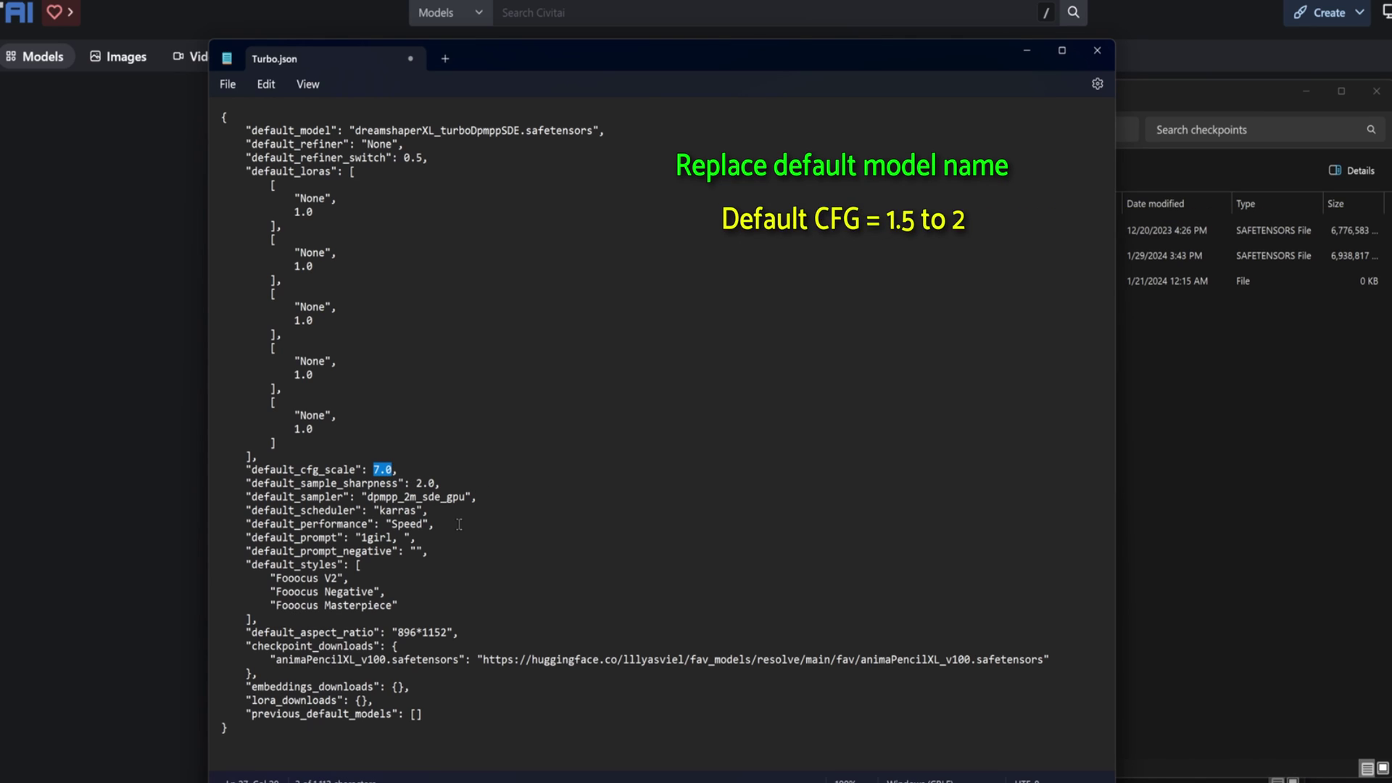
text(1.5)
Change sharpness to 3.0 and the sampler to dpmpp_sde
click(459, 530)
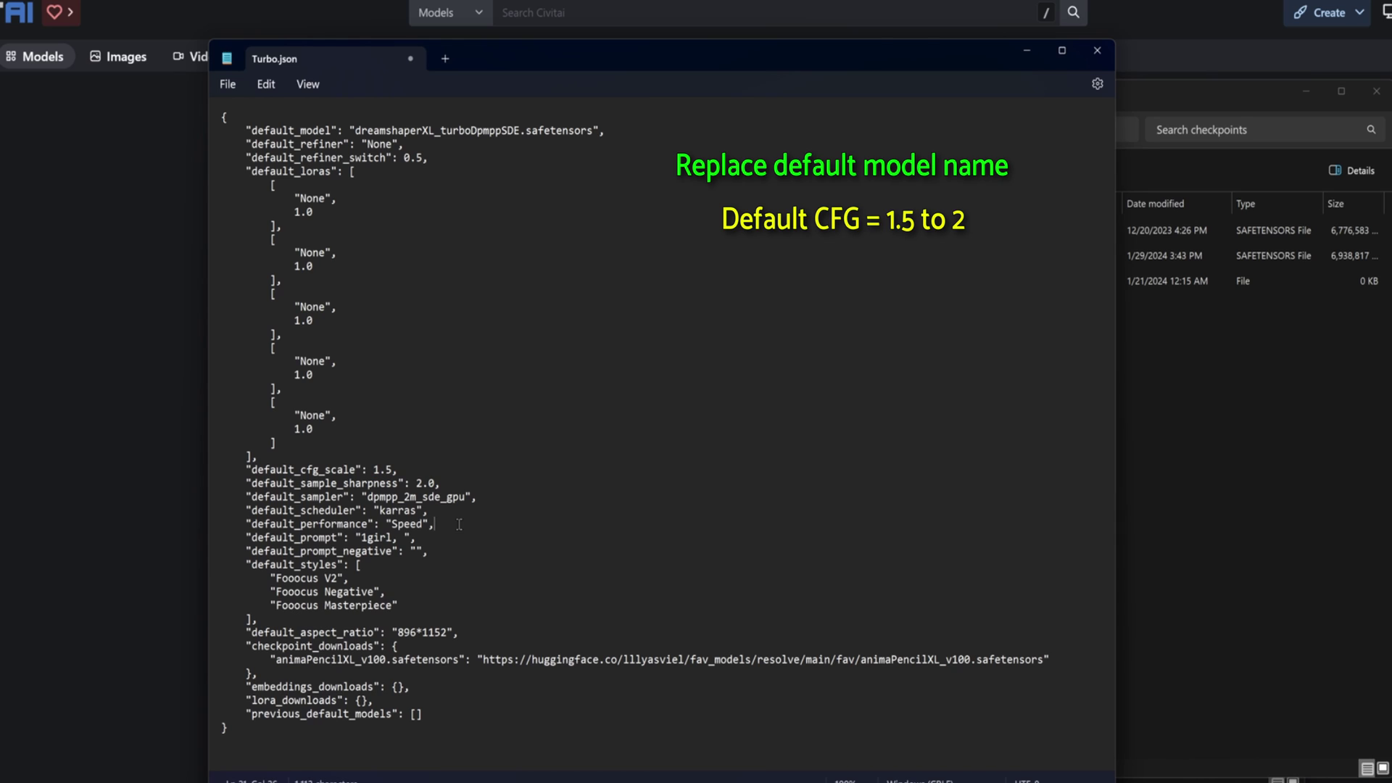
click(423, 484)
key(BackSpace)
text(3)
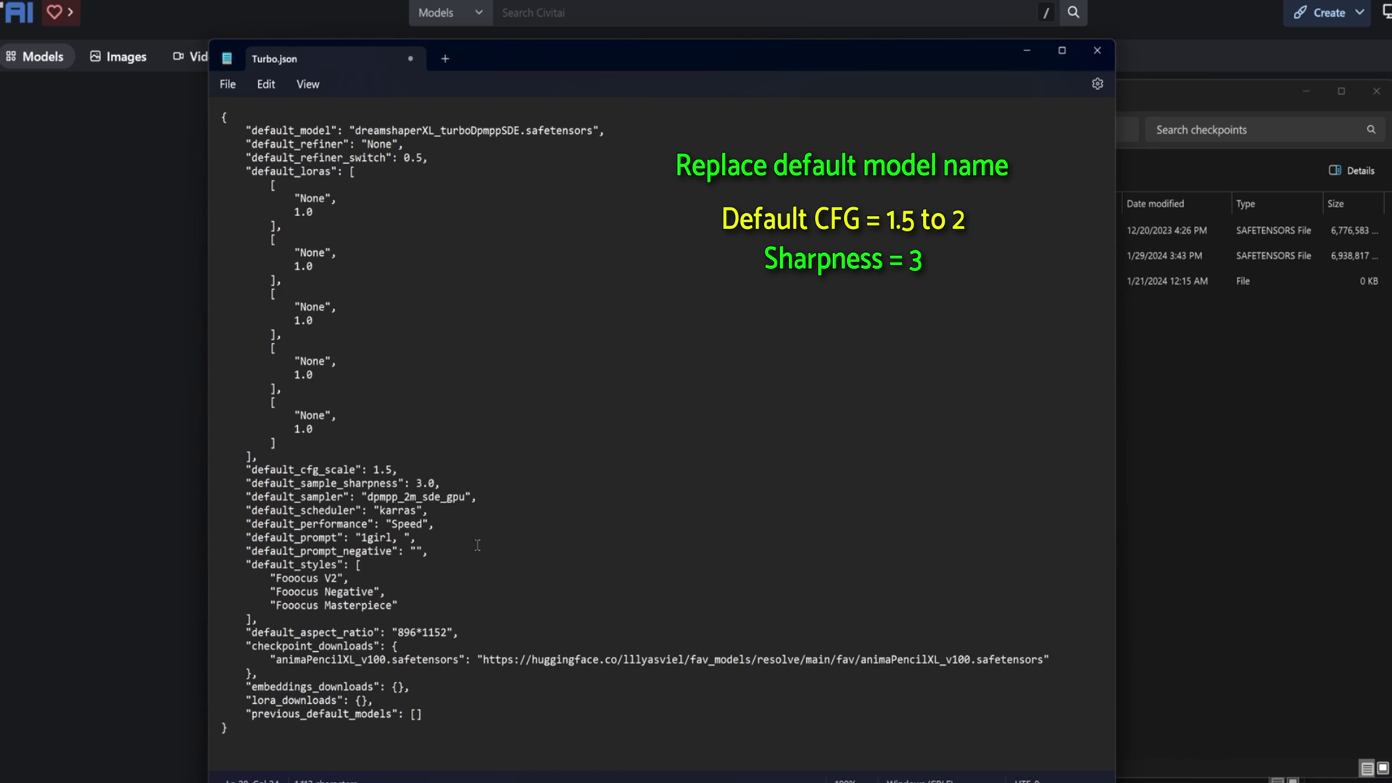
drag(466, 498, 402, 498)
text(sde)
Clear the default prompt, set aspect ratio to 1024*1024, and delete the checkpoint download entry
click(455, 523)
drag(404, 537, 362, 537)
key(BackSpace)
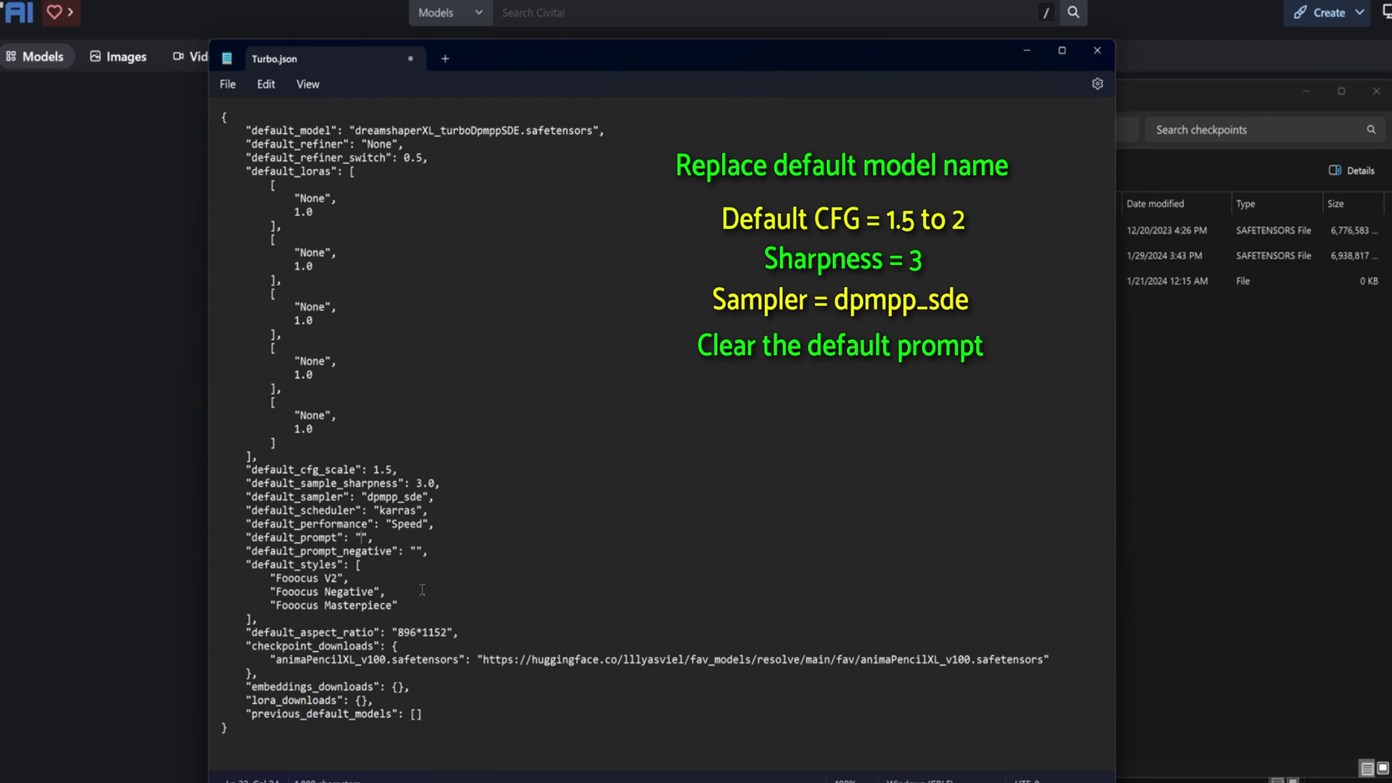
double_click(415, 634)
drag(417, 639, 446, 636)
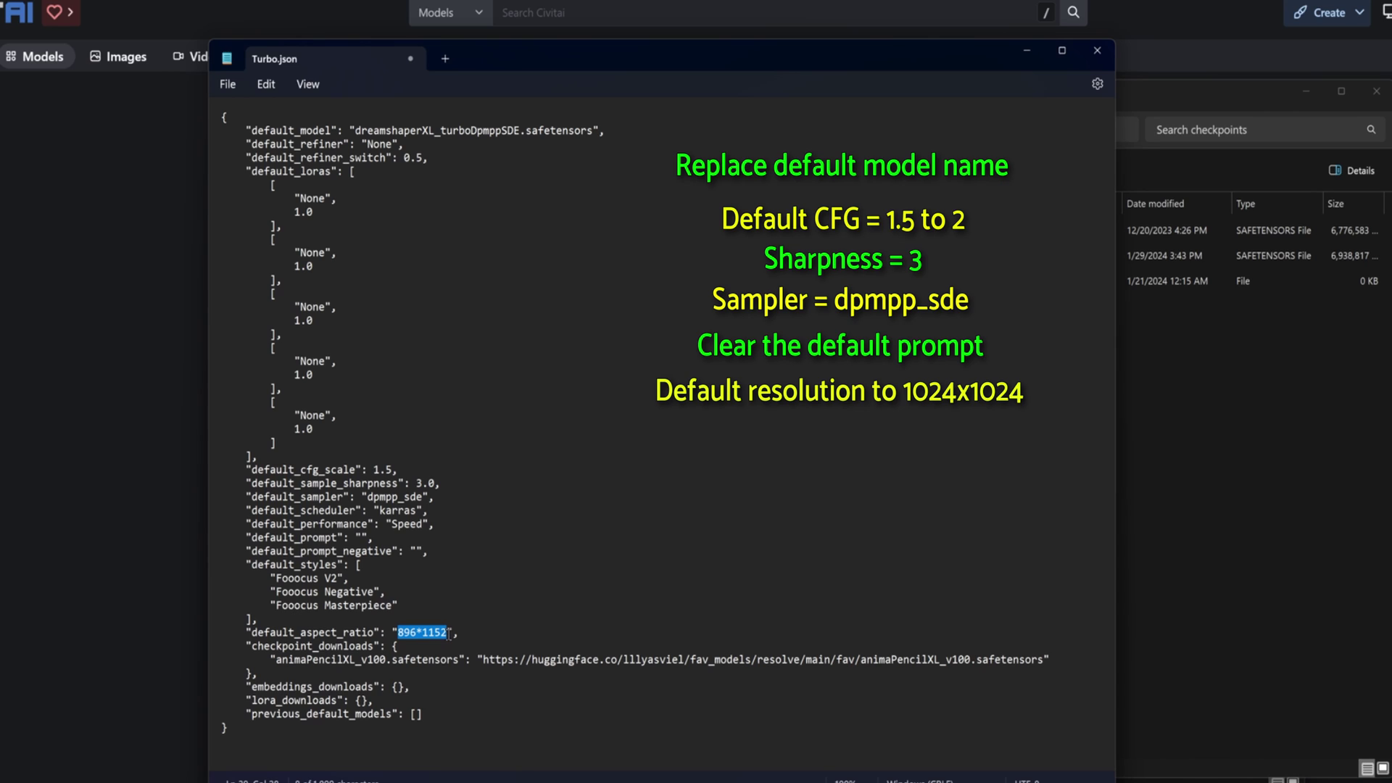
text(1024)
drag(246, 672, 408, 648)
key(BackSpace)
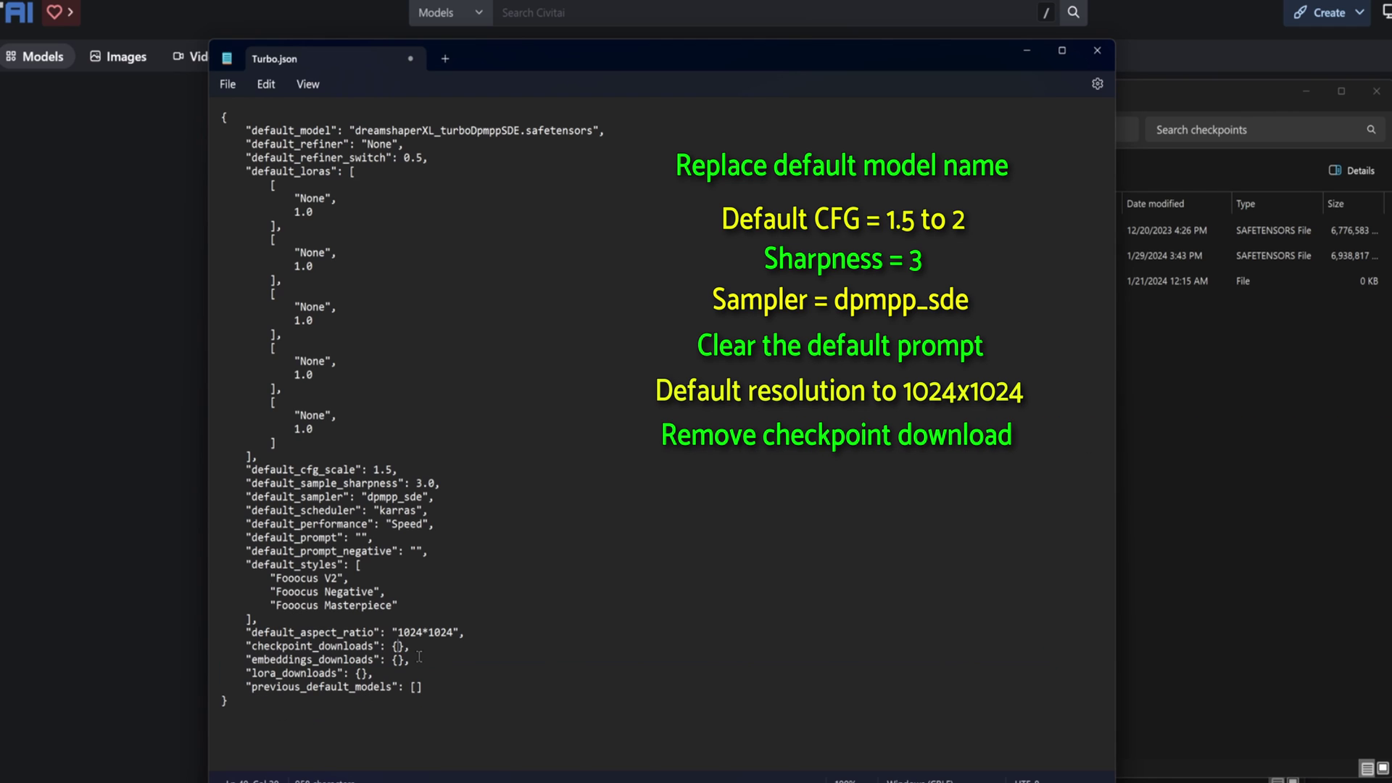
Copy the default_overwrite_step line from config_modification_tutorial.txt
click(524, 684)
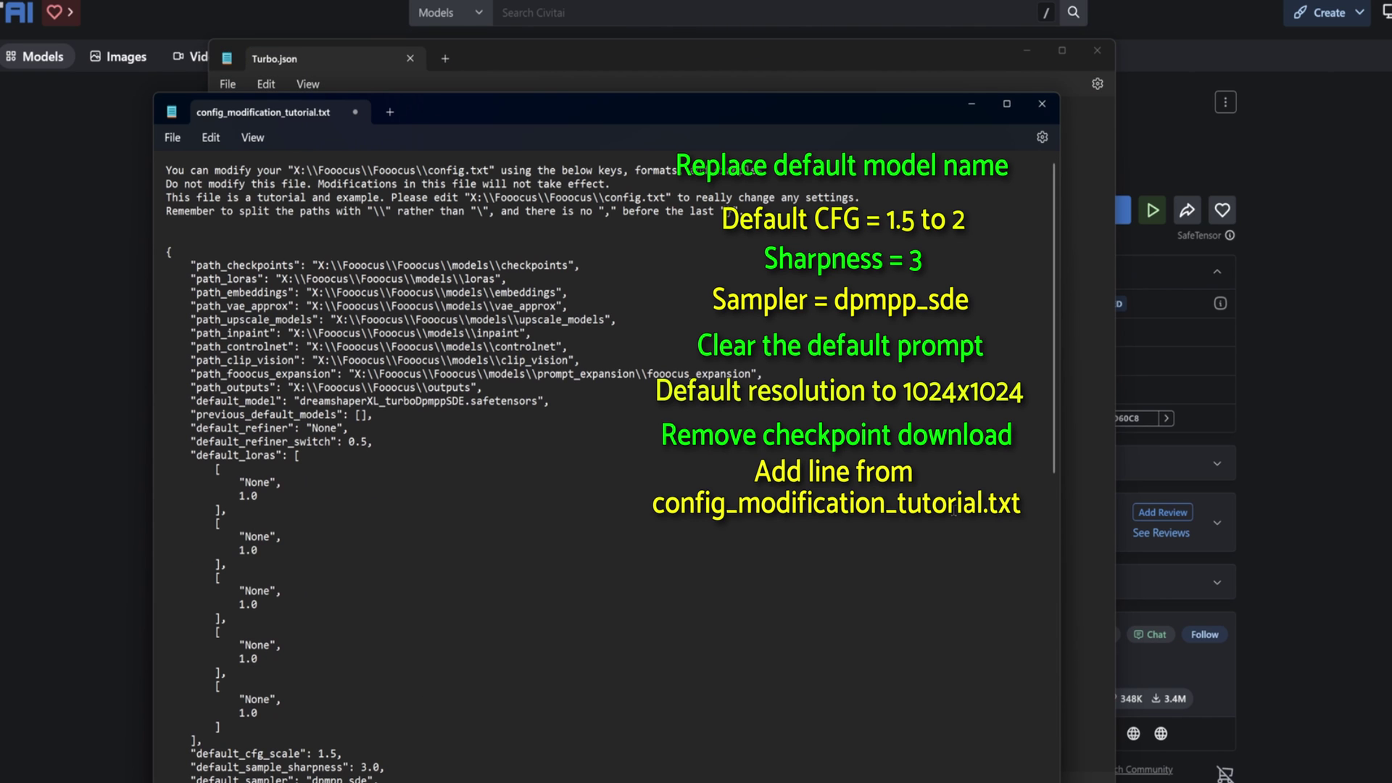
scroll(954, 512, down, 15)
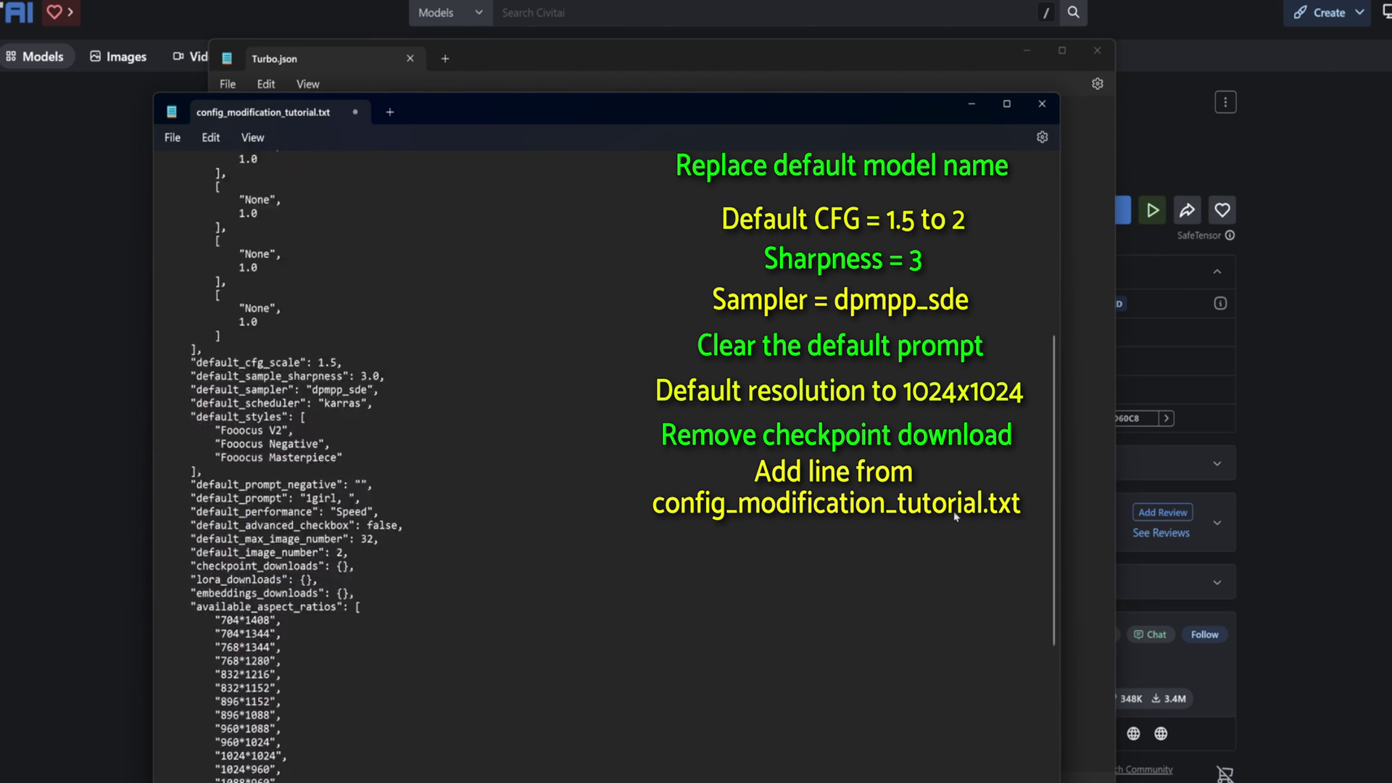
scroll(798, 551, down, 1)
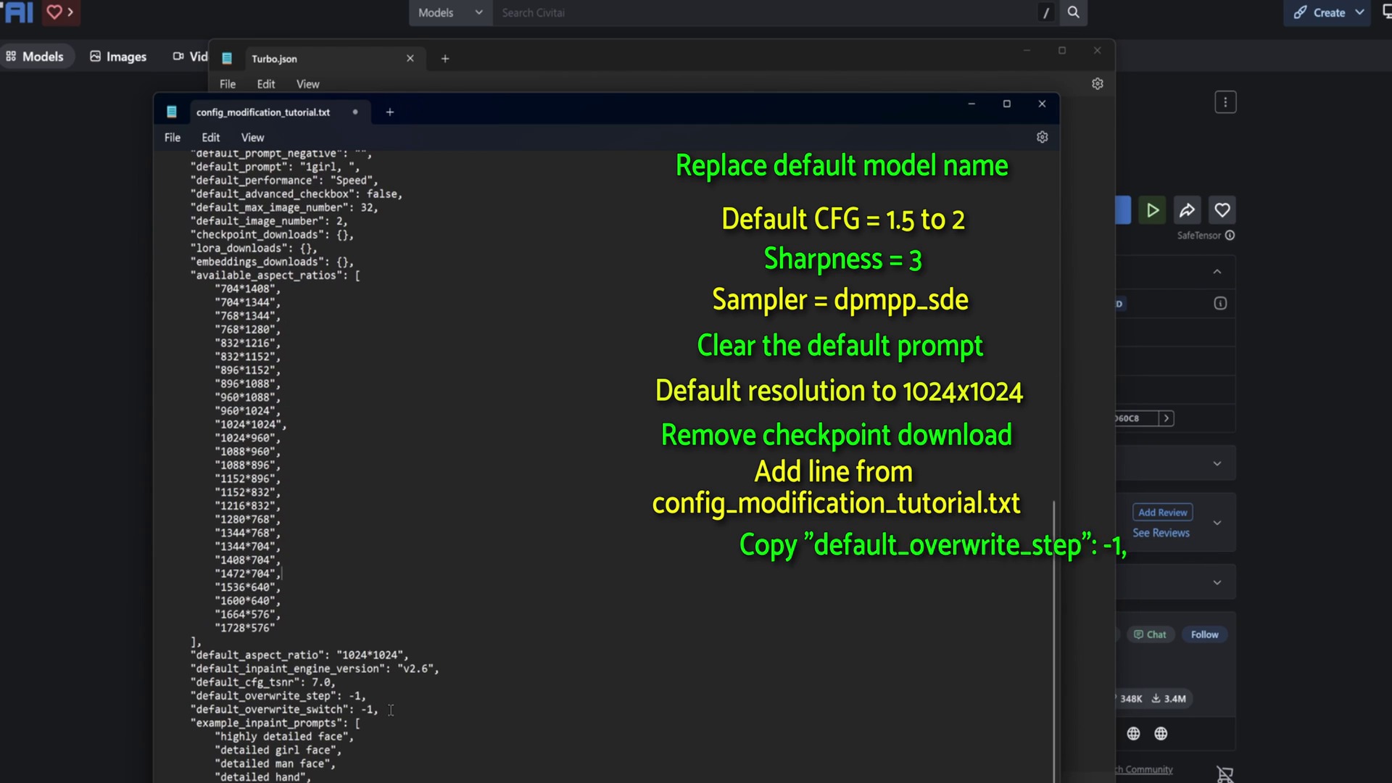
drag(406, 693, 154, 705)
right_click(169, 697)
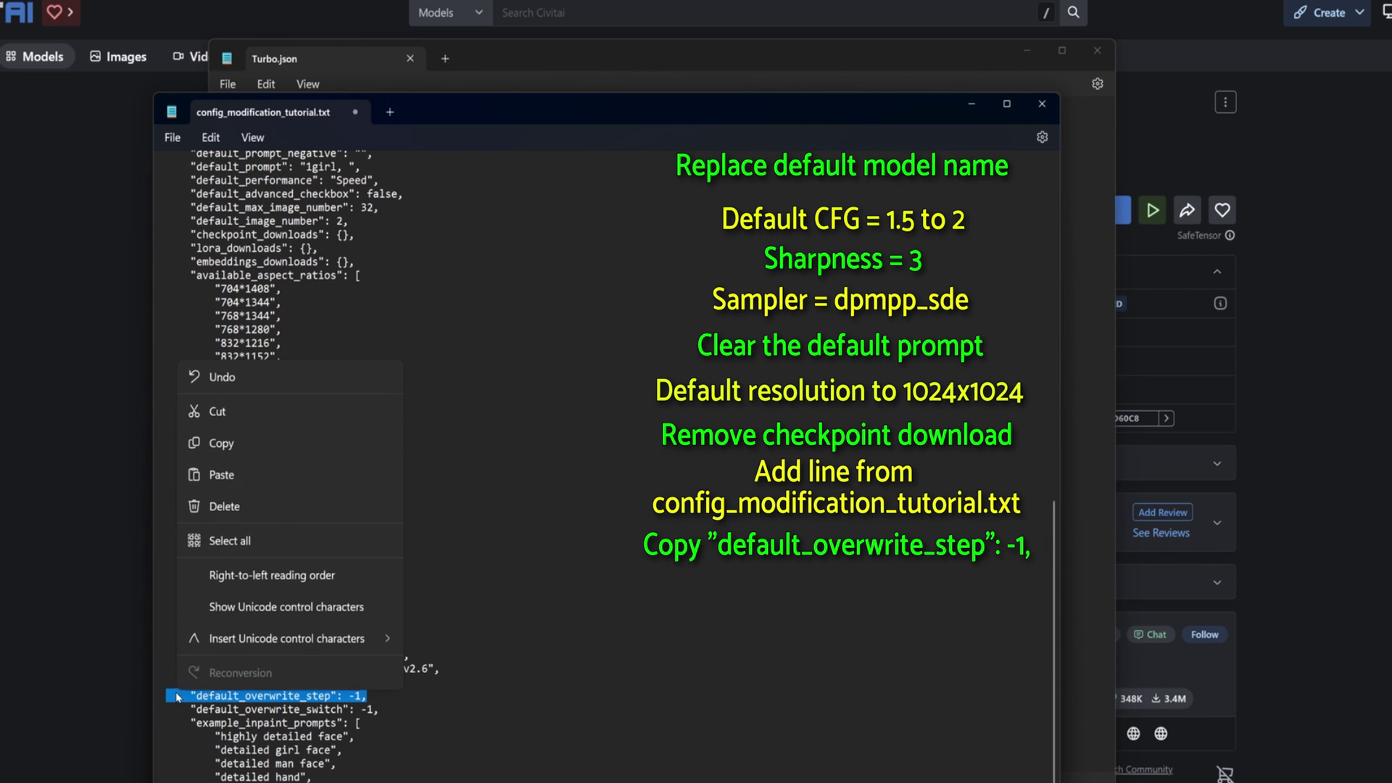
click(230, 444)
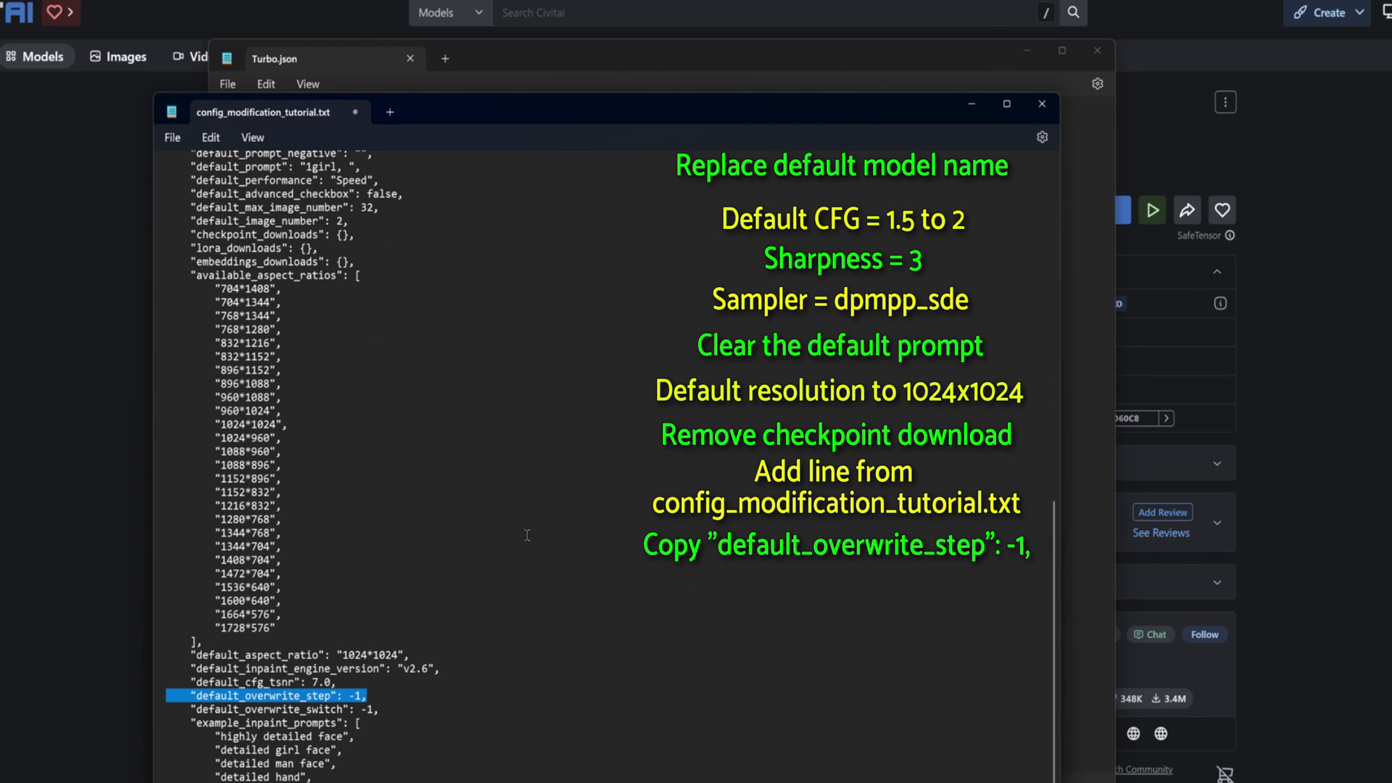
Paste it below the aspect ratio line in Turbo.json, set it to 6, and save
click(844, 68)
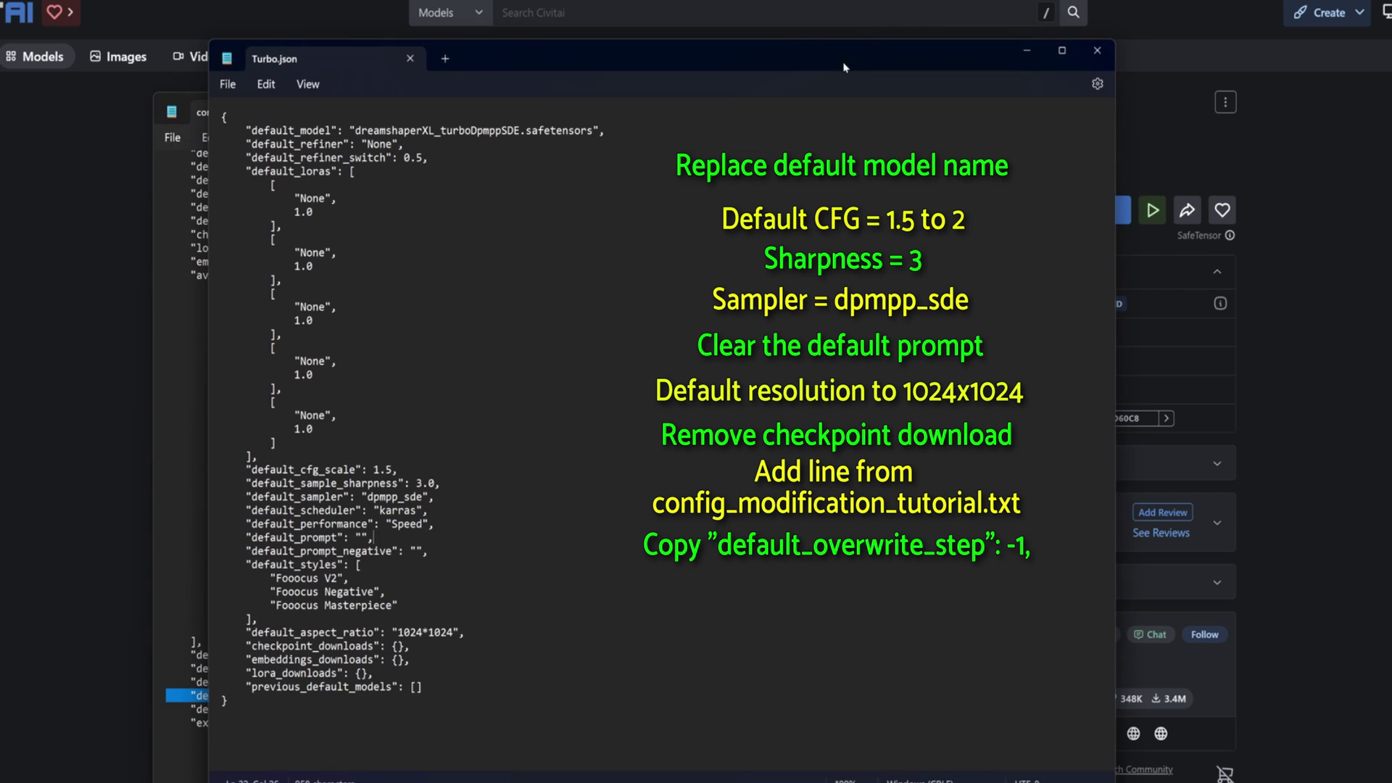
click(479, 635)
key(Return)
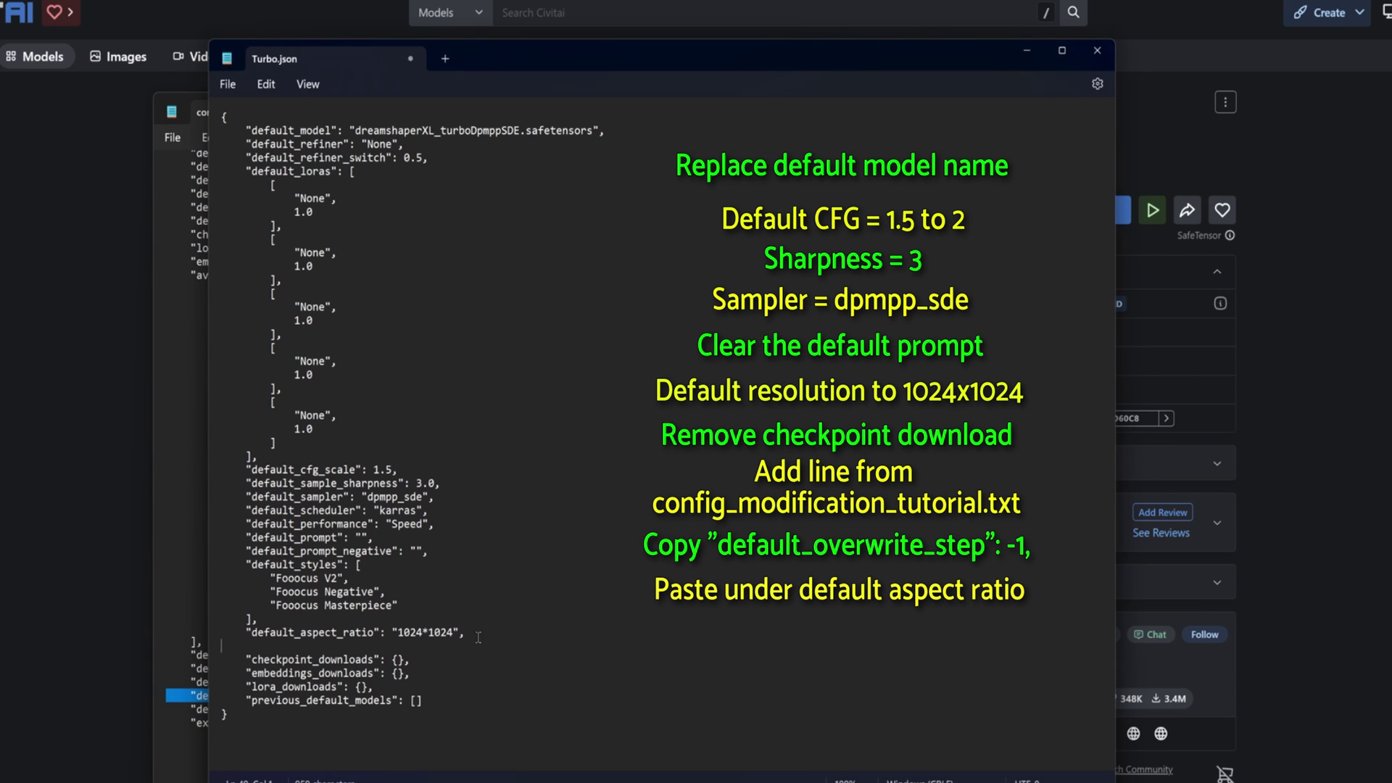
right_click(410, 646)
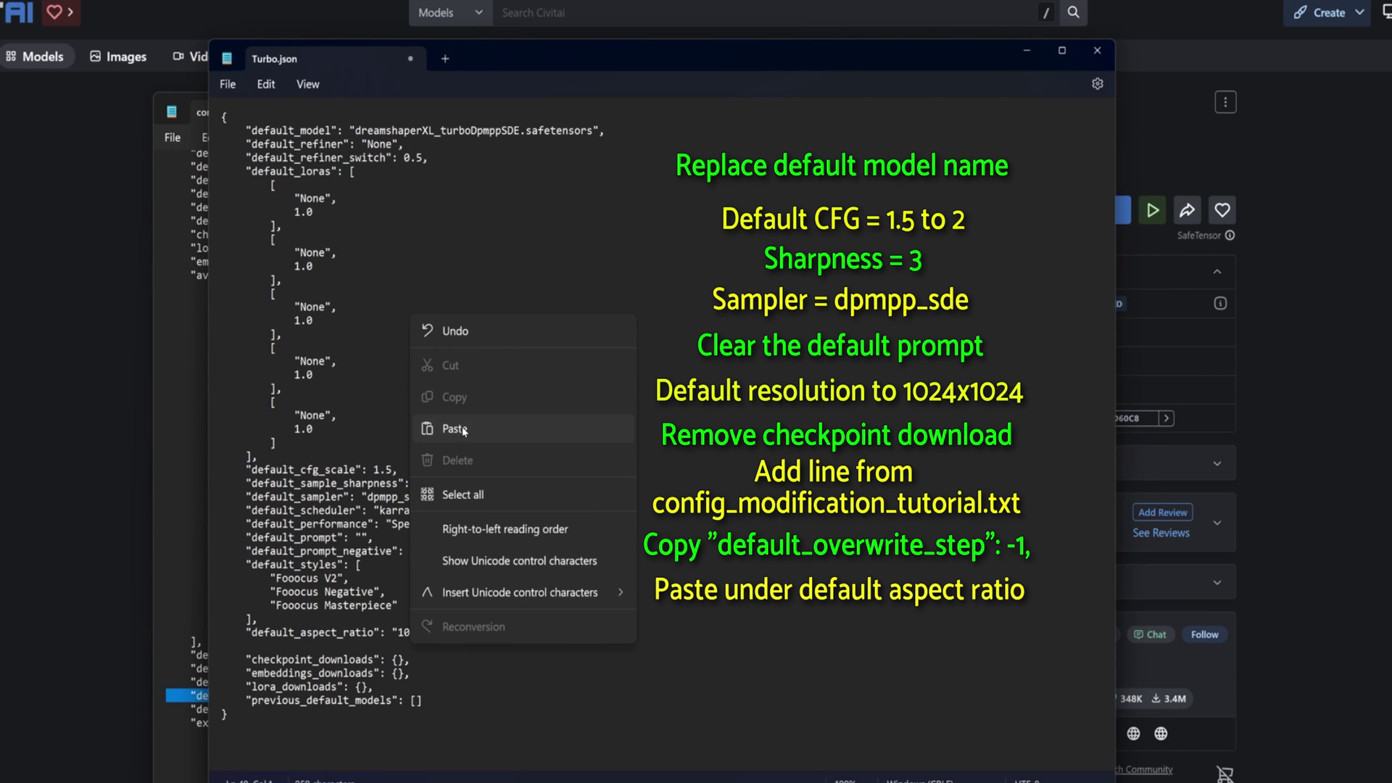
click(464, 430)
key(Left)
key(BackSpace)
key(BackSpace)
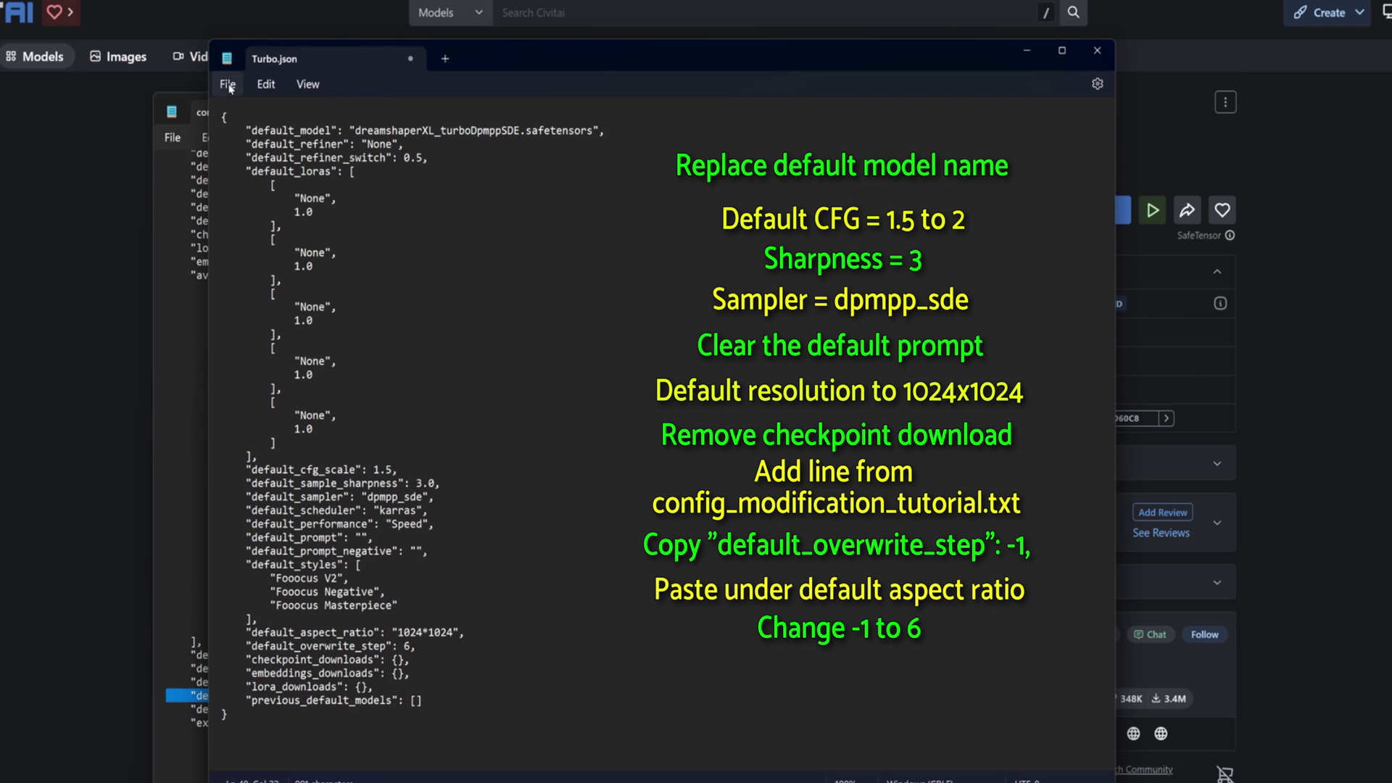
text(6)
click(228, 84)
click(238, 190)
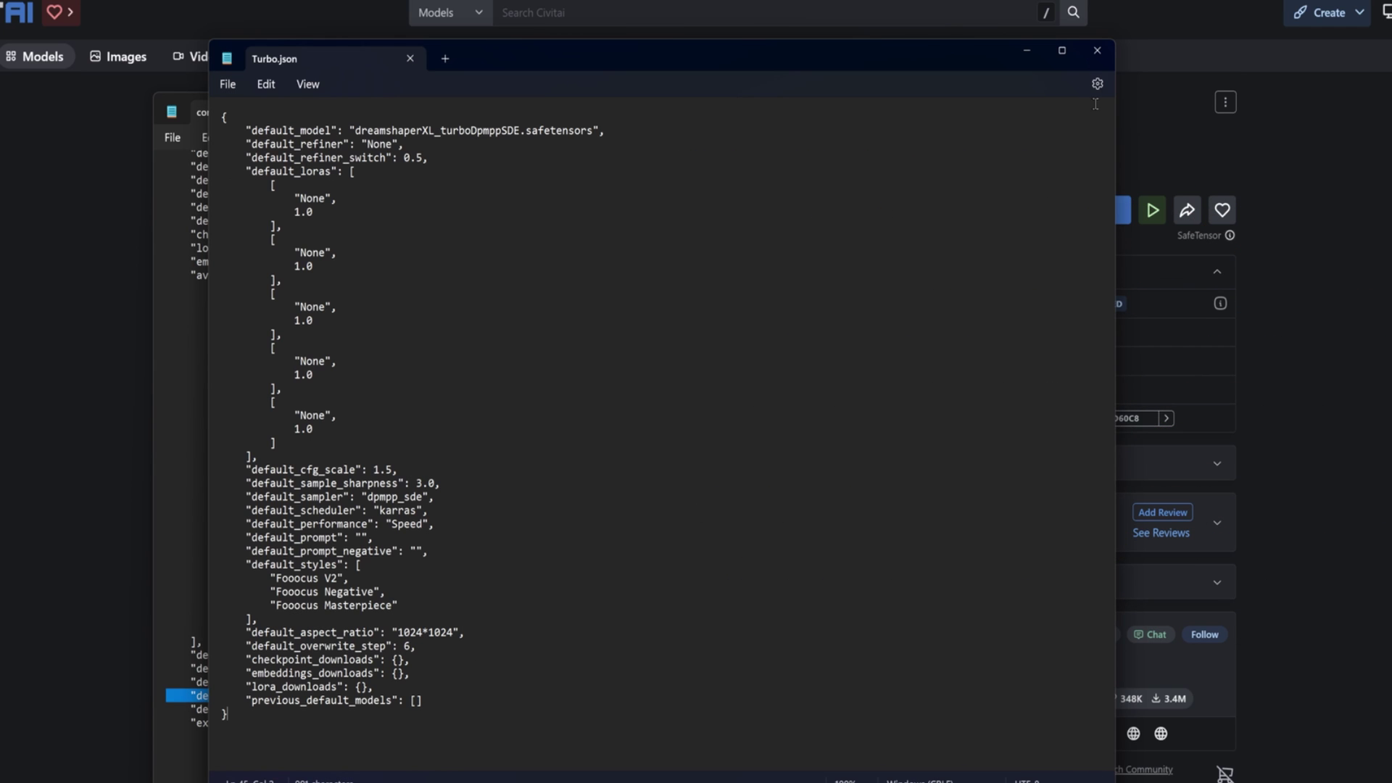
Close Notepad and duplicate run_anime.bat as run_turbo.bat
click(1097, 50)
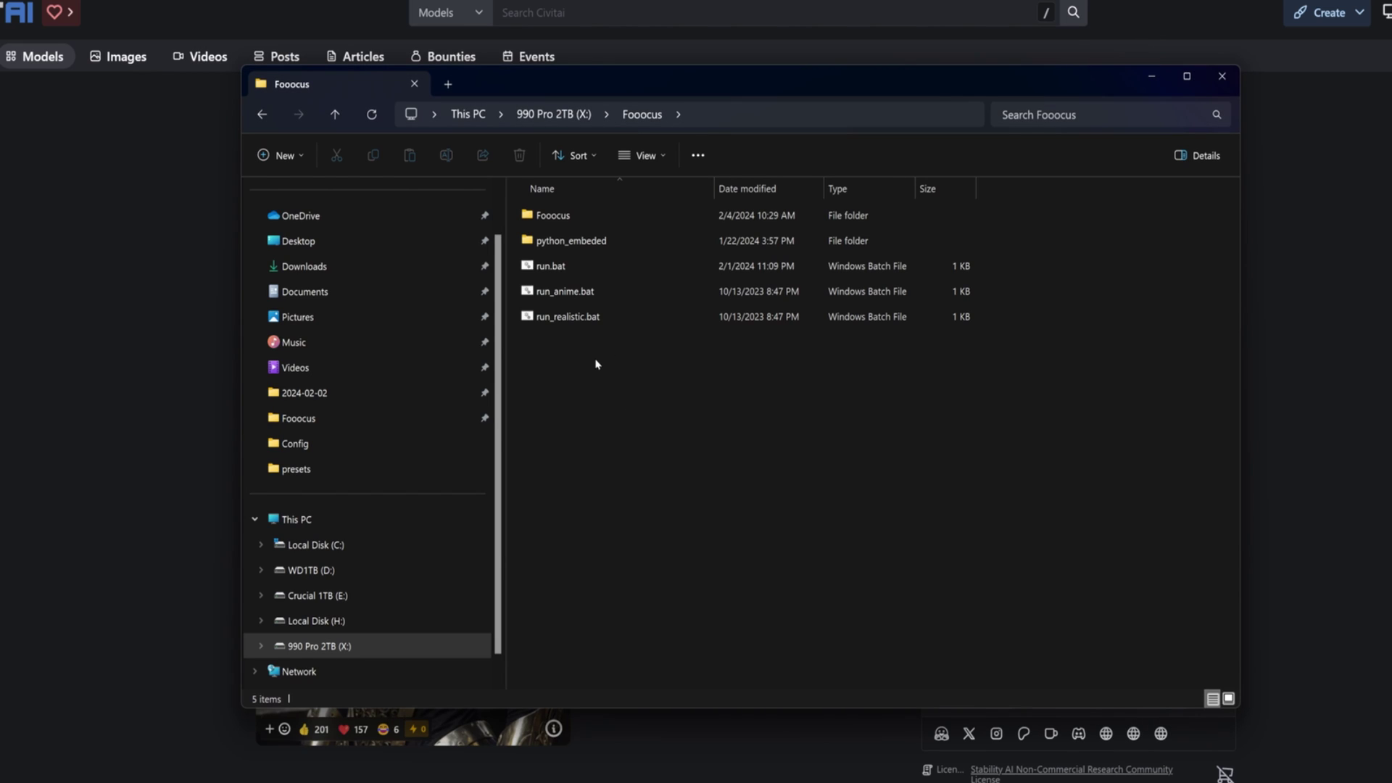
click(560, 294)
right_click(561, 297)
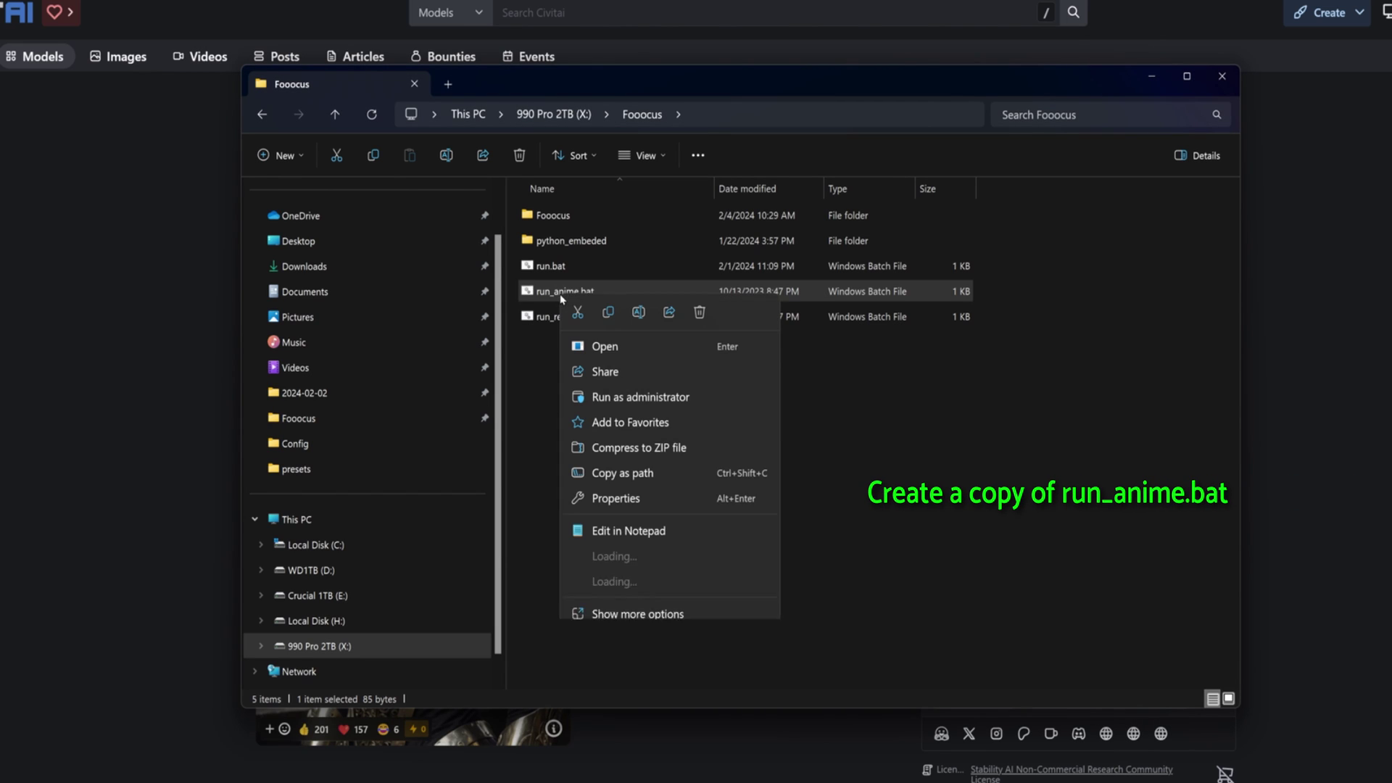
click(610, 314)
right_click(592, 417)
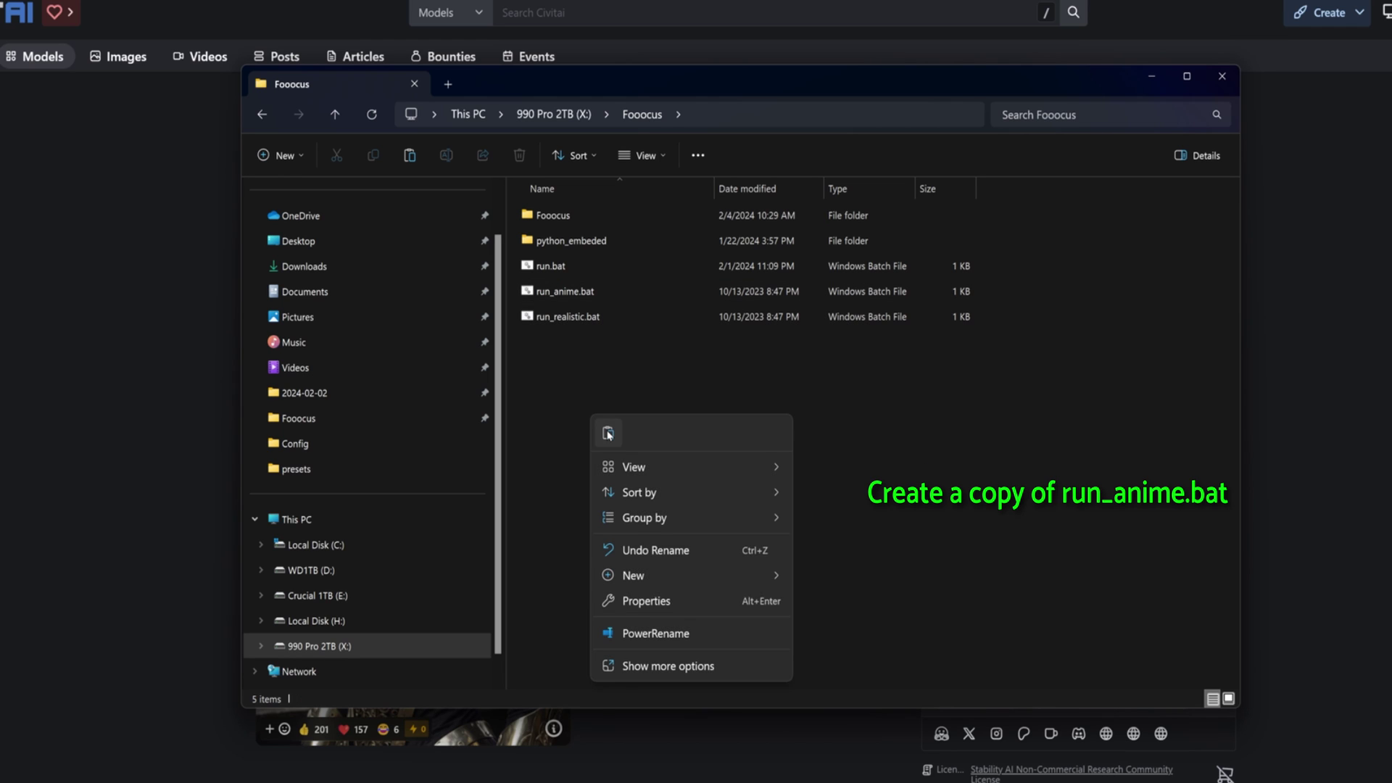
click(608, 433)
key(F2)
text(run_t)
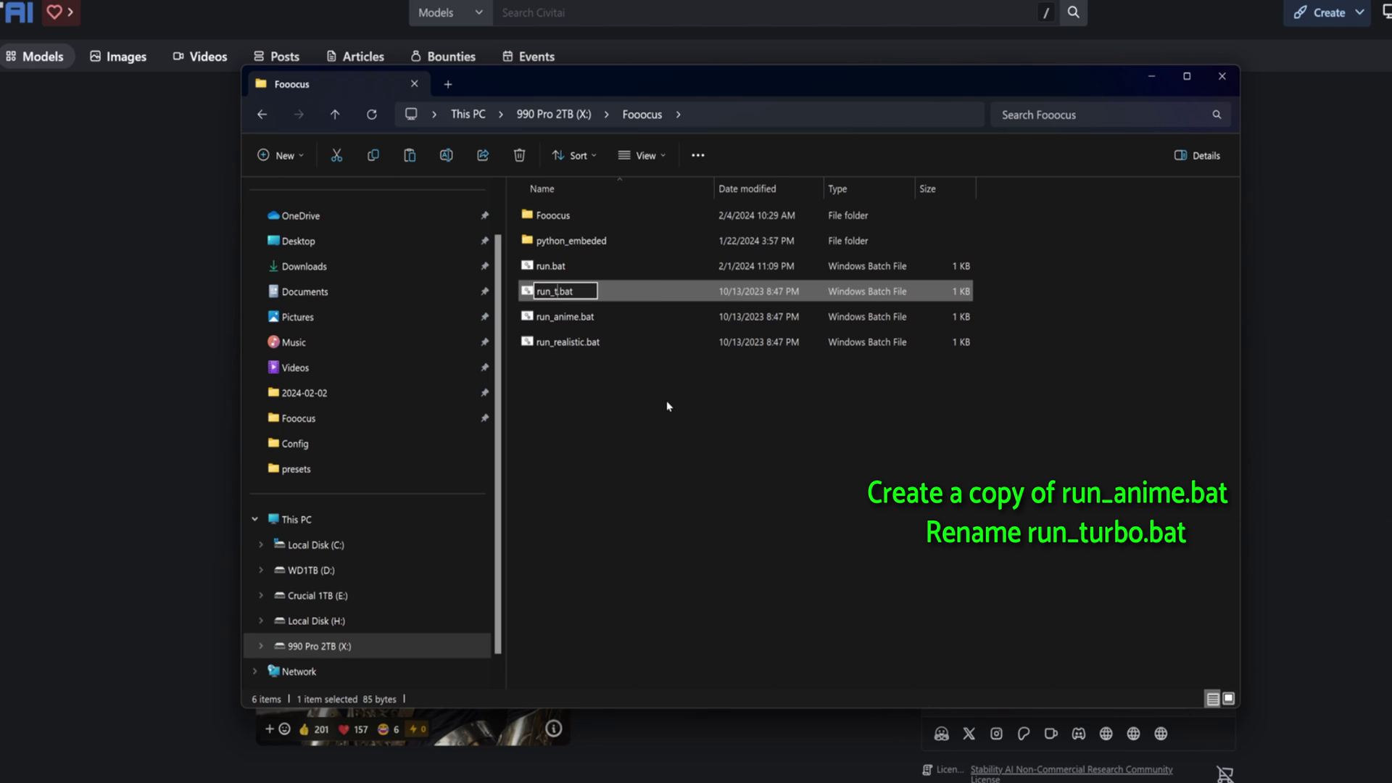
text(urbo)
key(Return)
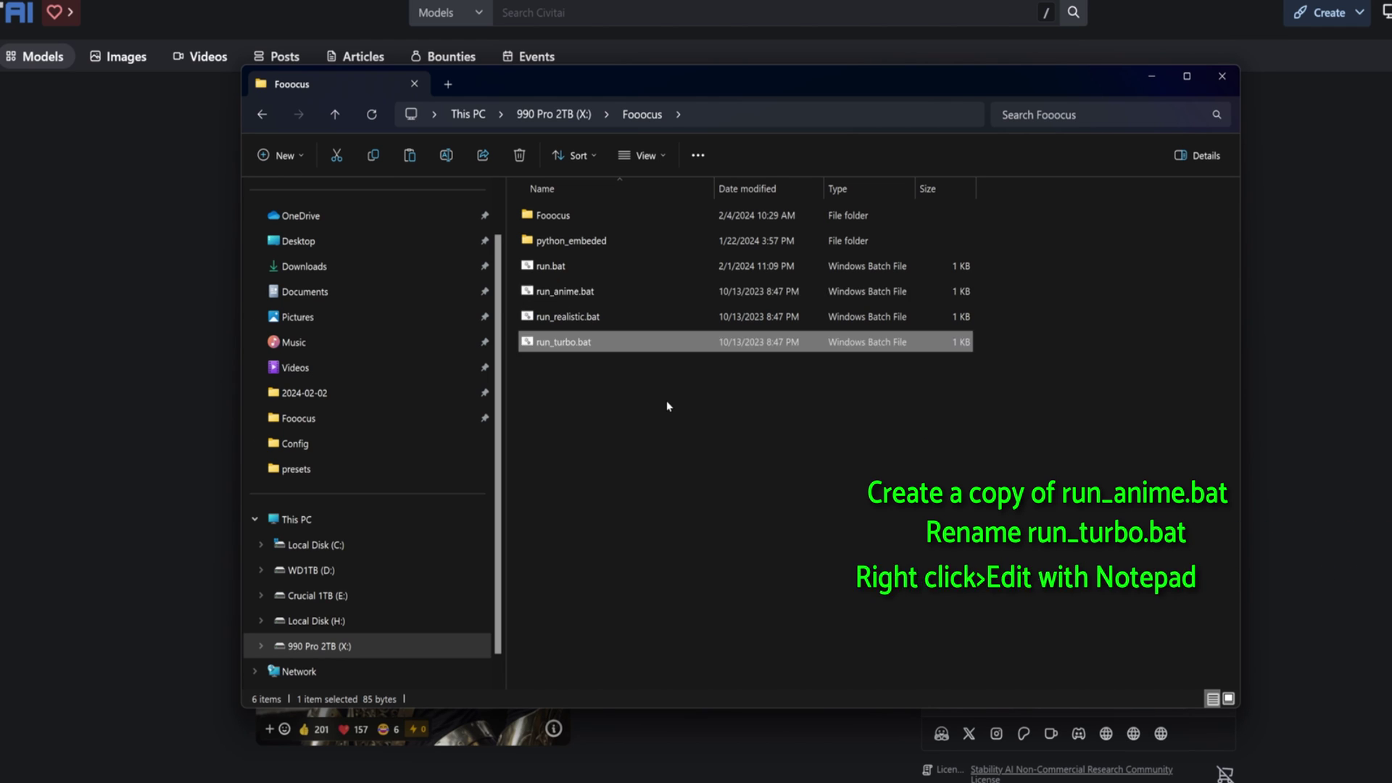
Edit run_turbo.bat in Notepad to use --preset turbo and save it
right_click(577, 344)
click(650, 578)
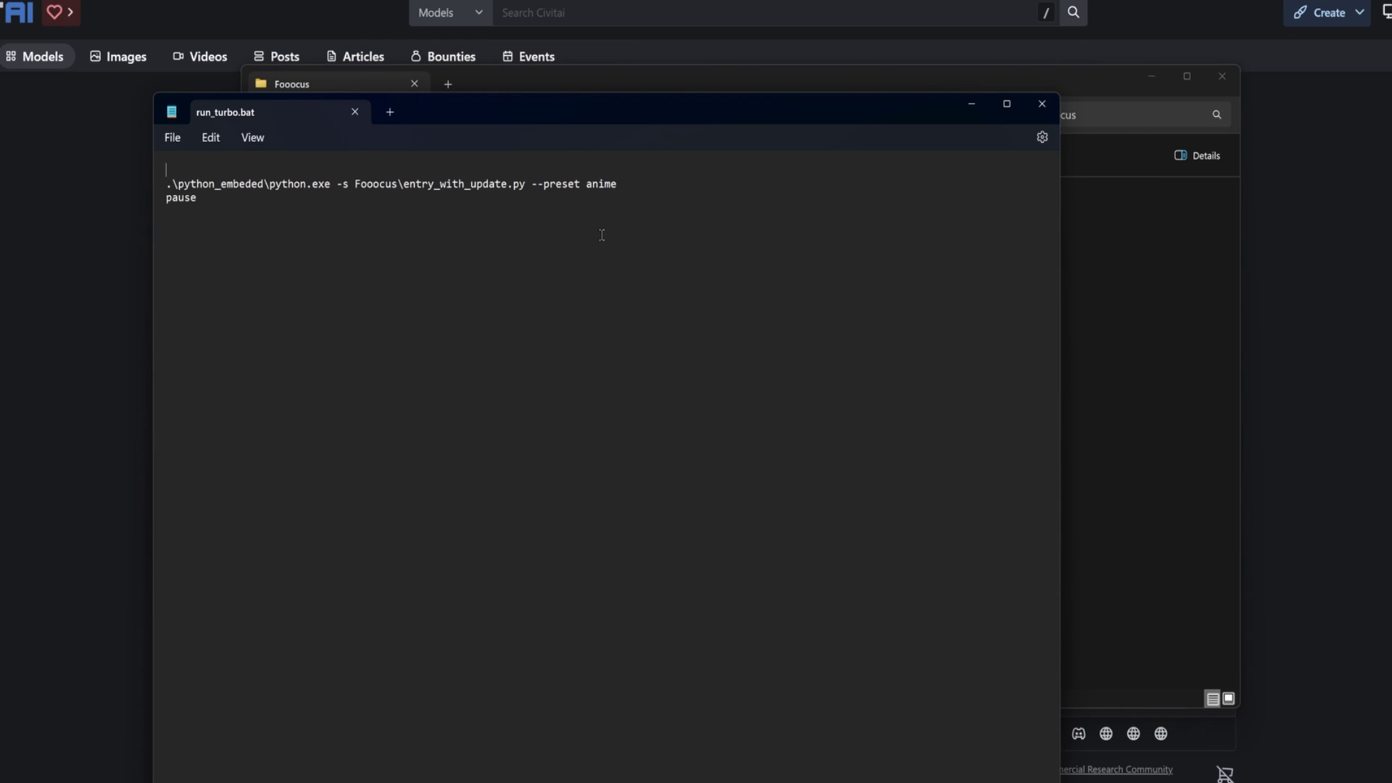
double_click(607, 186)
text(turbo)
click(172, 138)
click(192, 250)
key(alt+Tab)
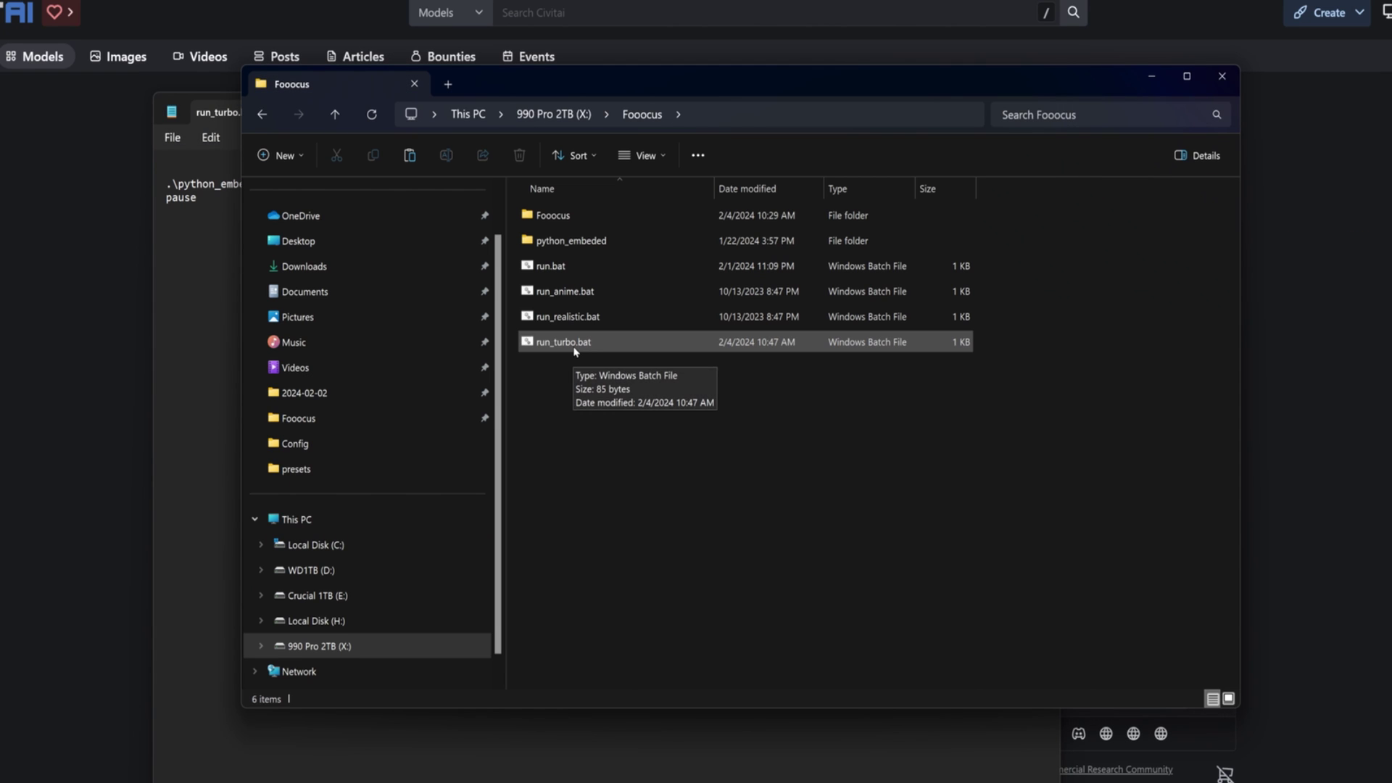
Launch Fooocus with run_turbo.bat and show the advanced settings panel
double_click(574, 348)
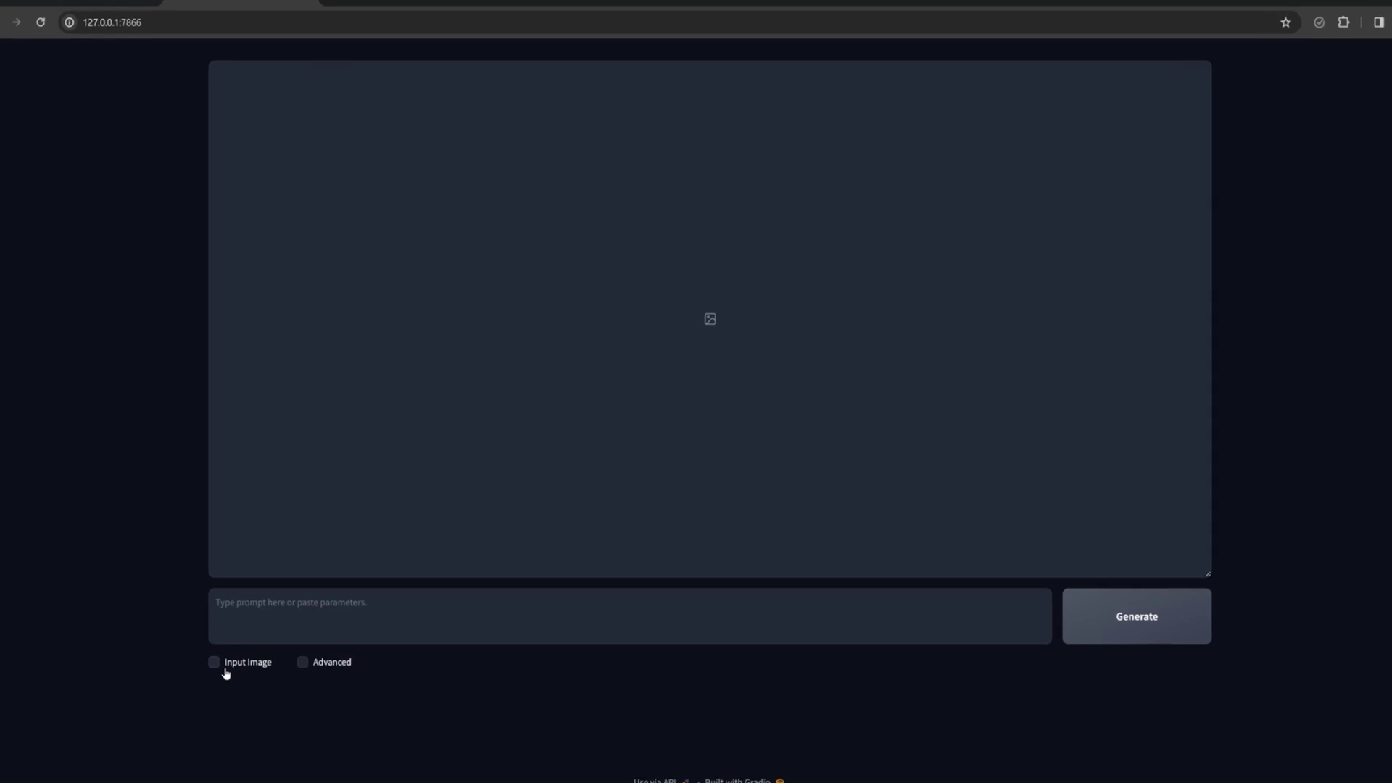
click(222, 660)
scroll(324, 560, down, 2)
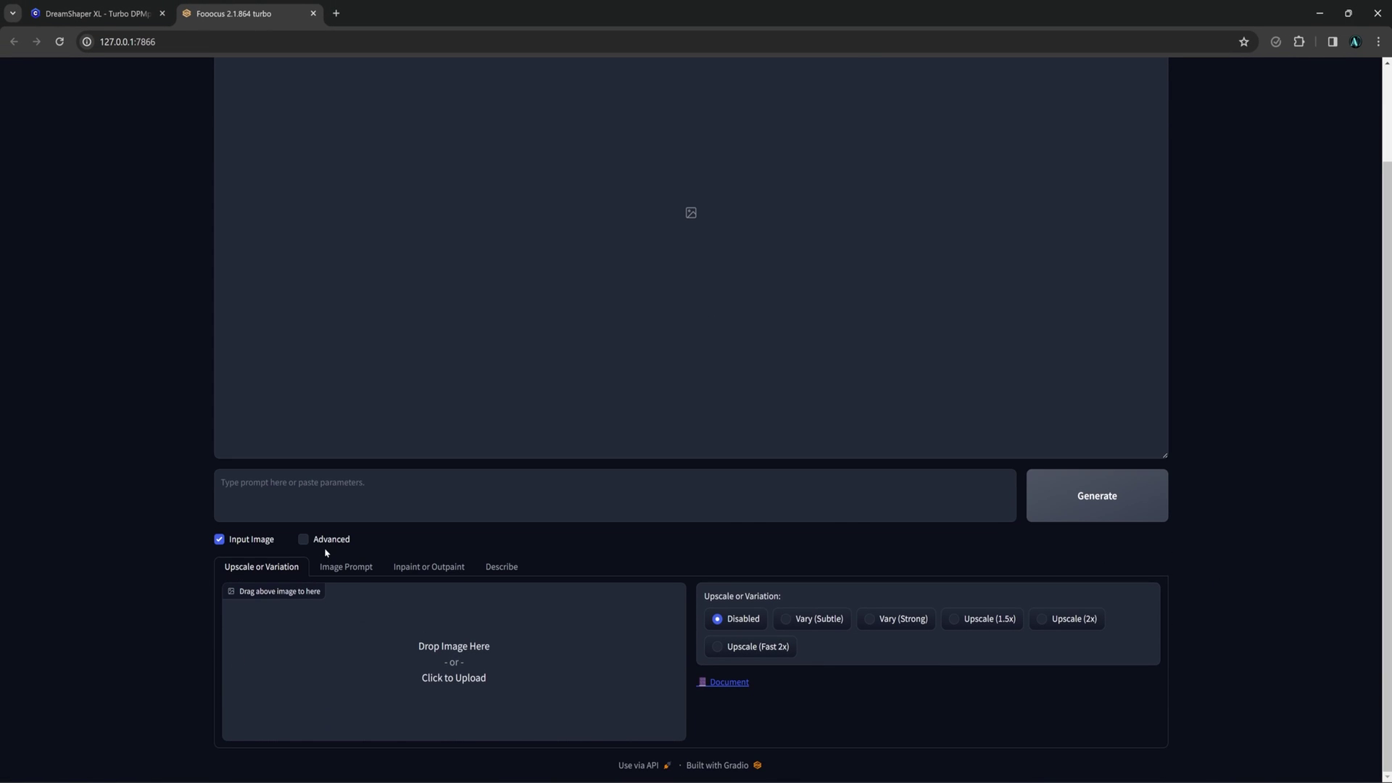
click(333, 539)
scroll(1055, 512, up, 2)
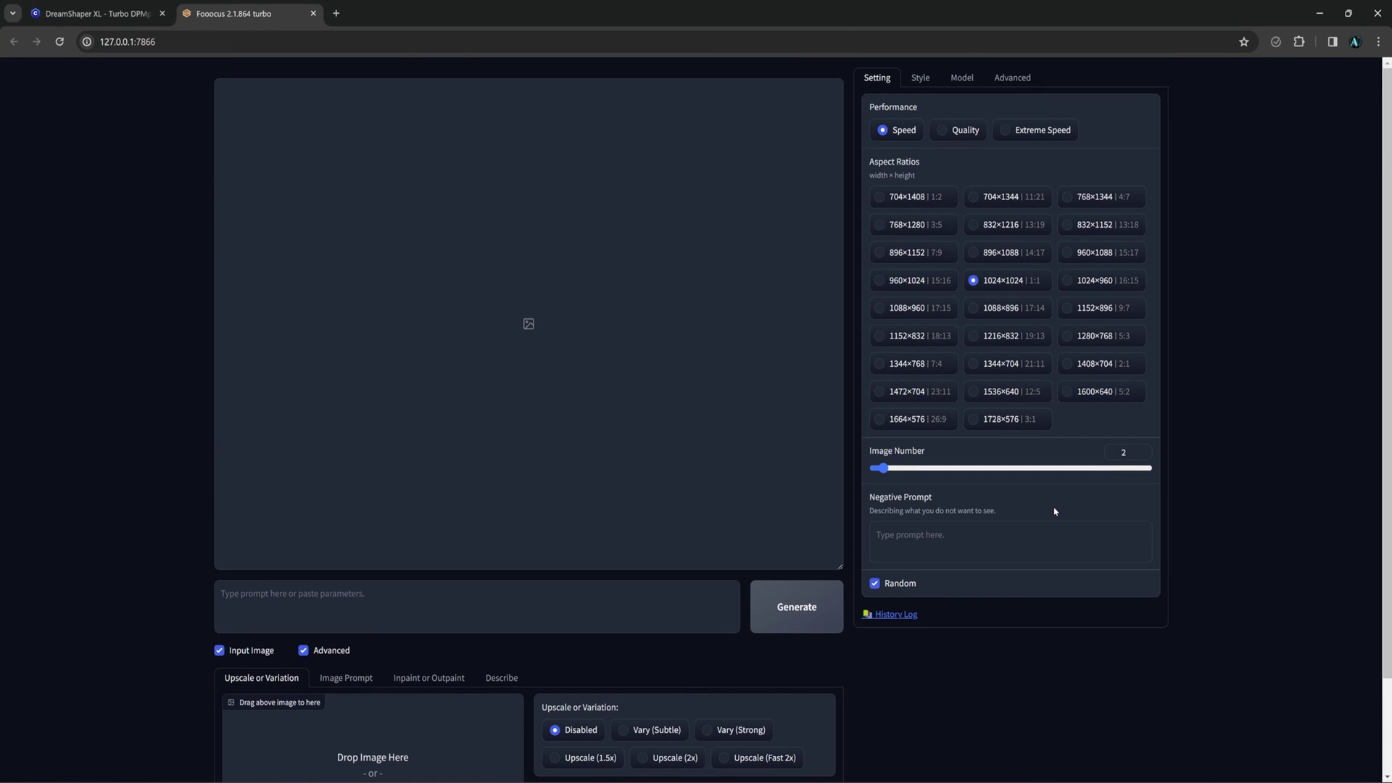
Check the Model and Advanced tabs, enable Developer Debug Mode, and review the dpmpp_sde and step 6 overrides
click(963, 77)
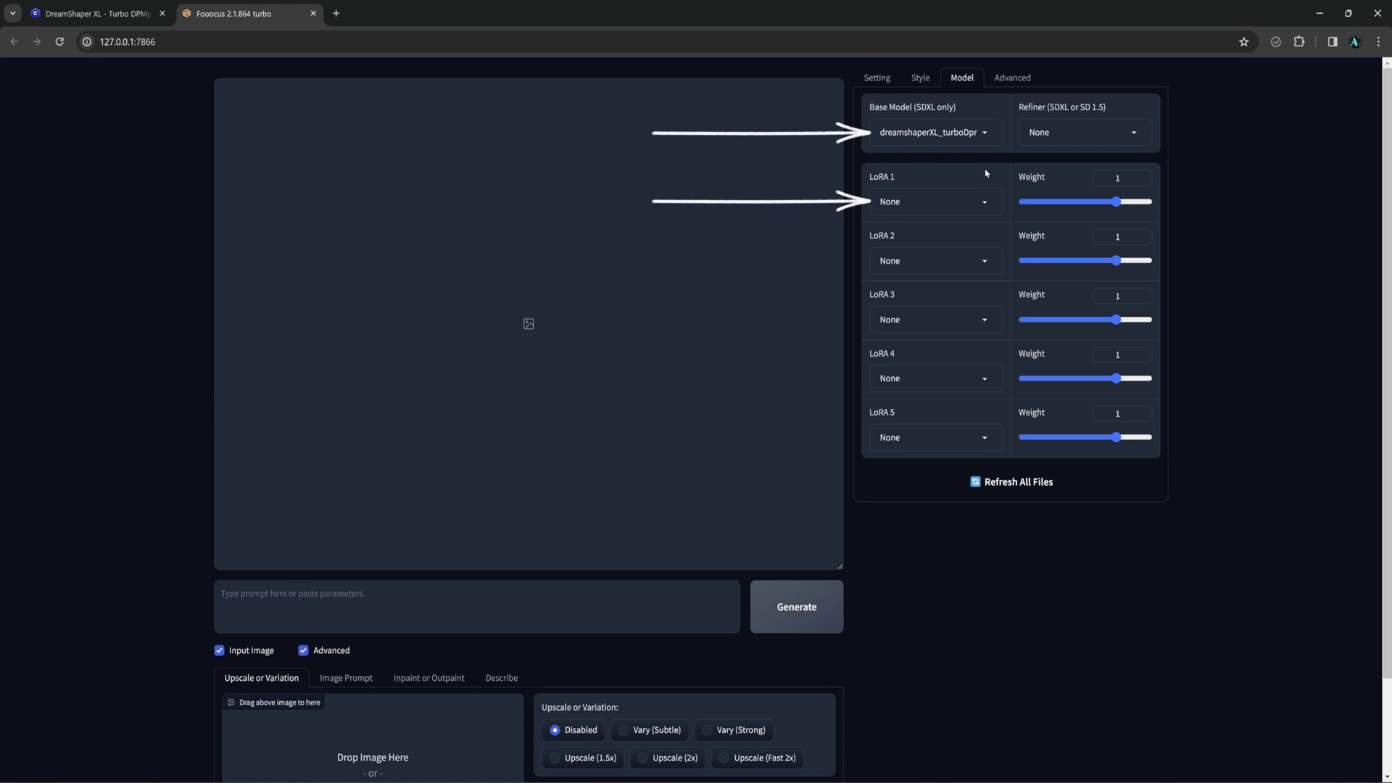
click(1012, 78)
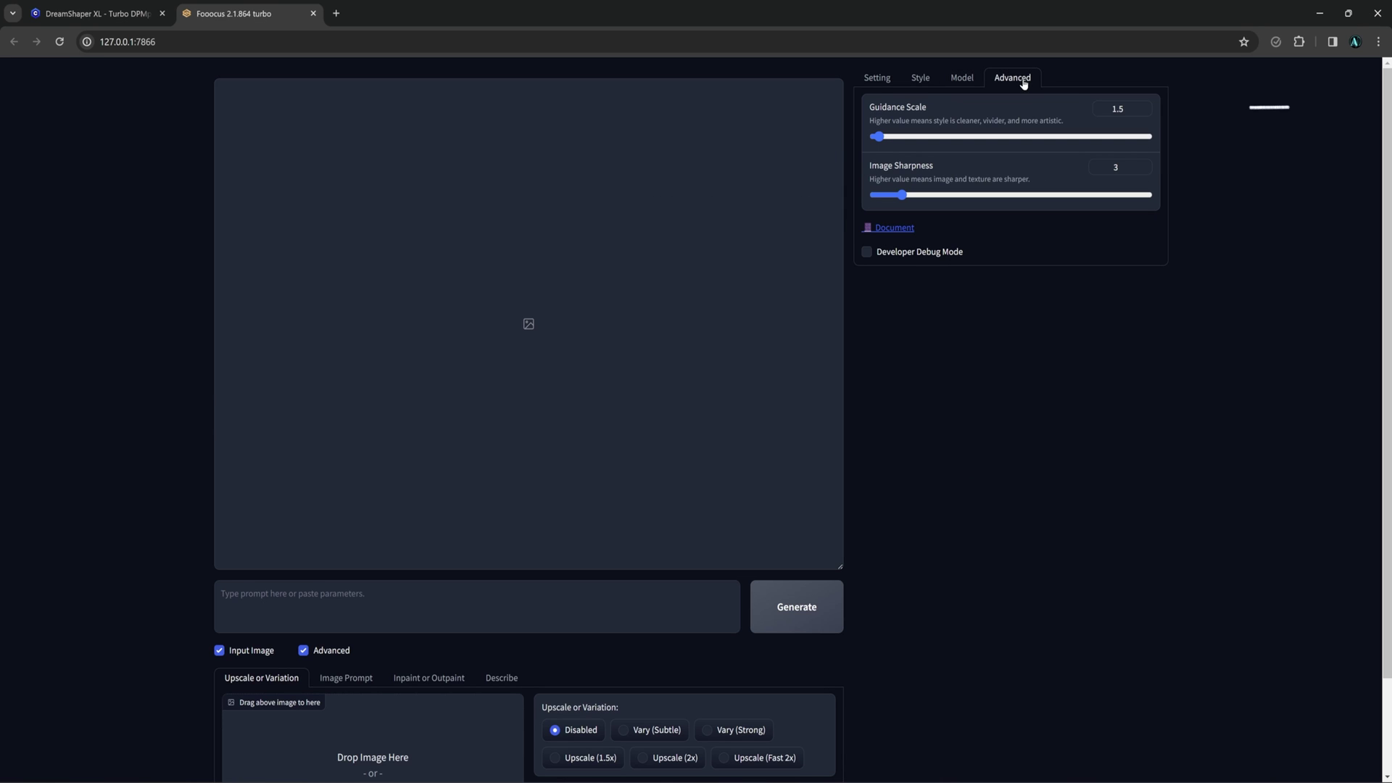
click(880, 253)
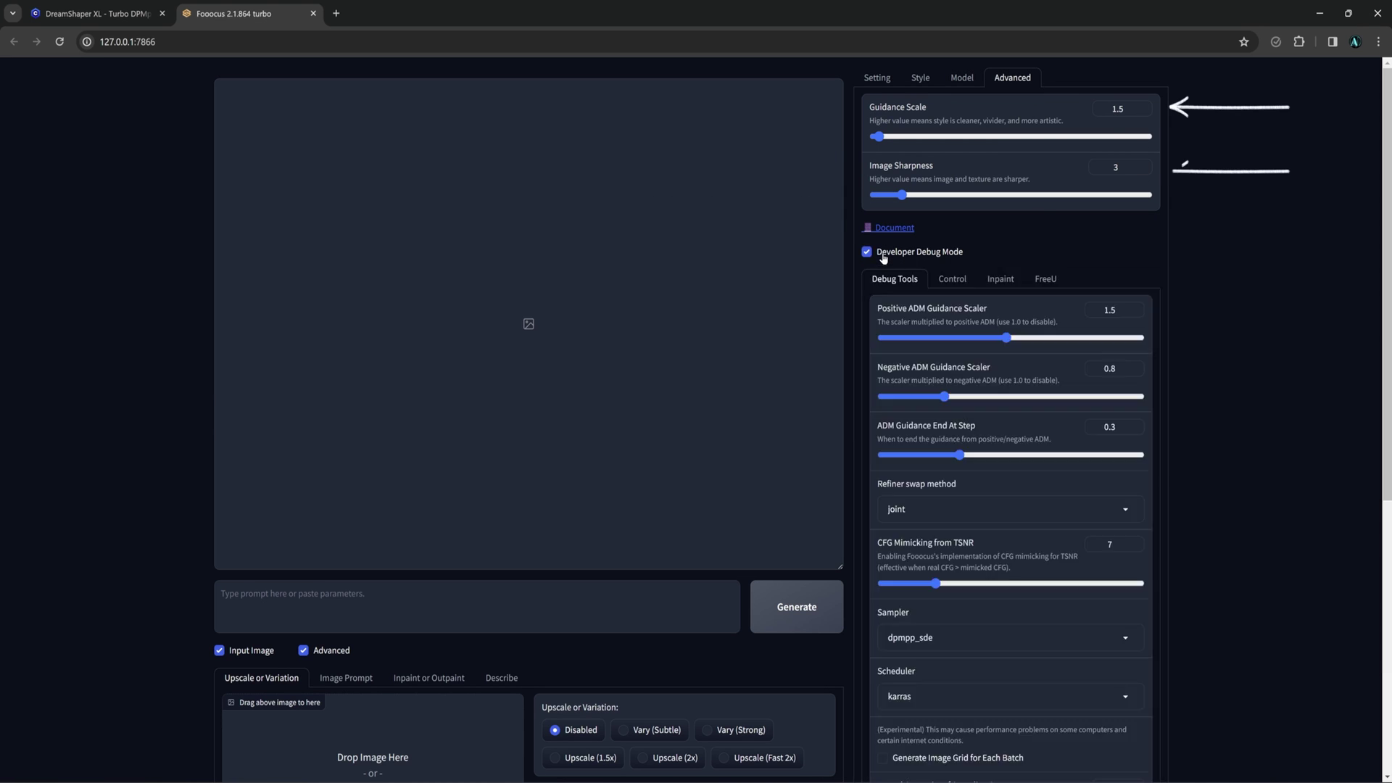
scroll(1222, 290, down, 4)
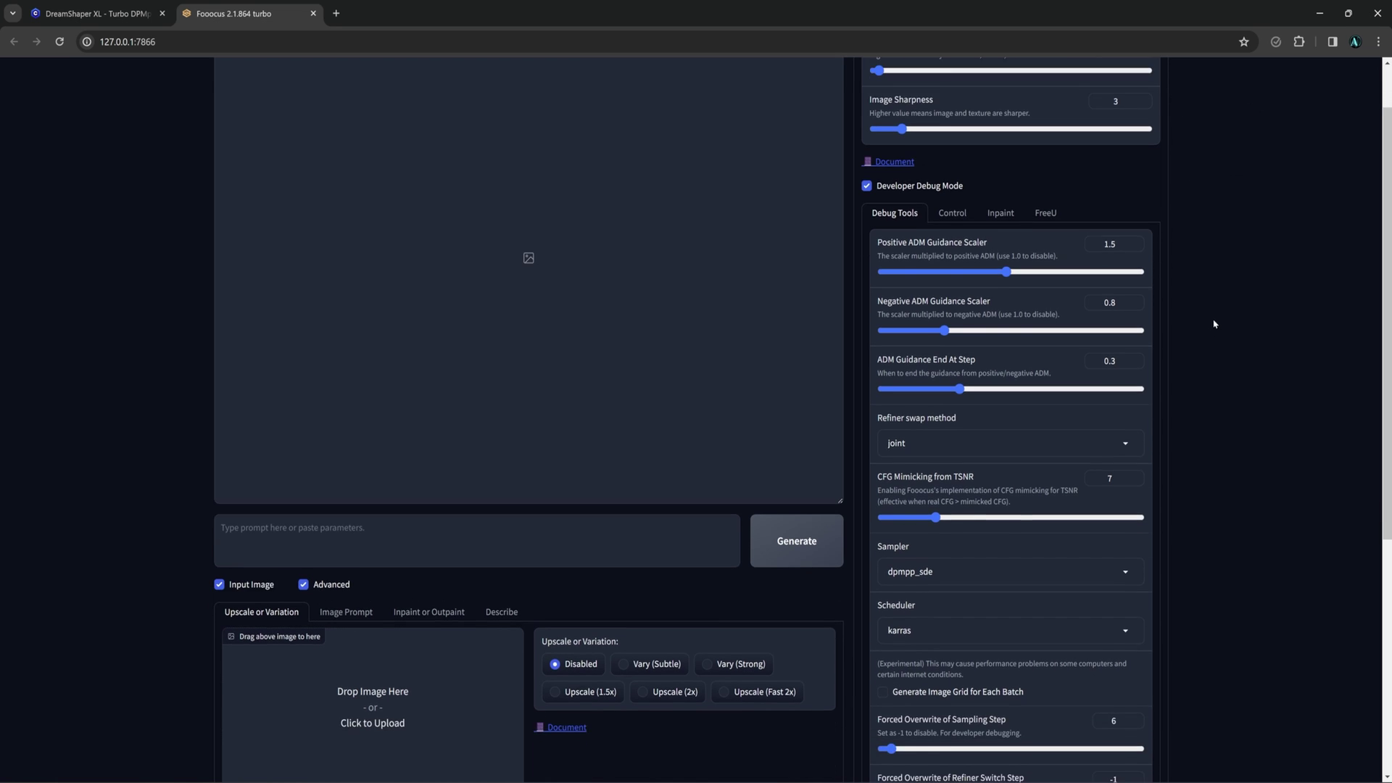
scroll(1201, 378, down, 1)
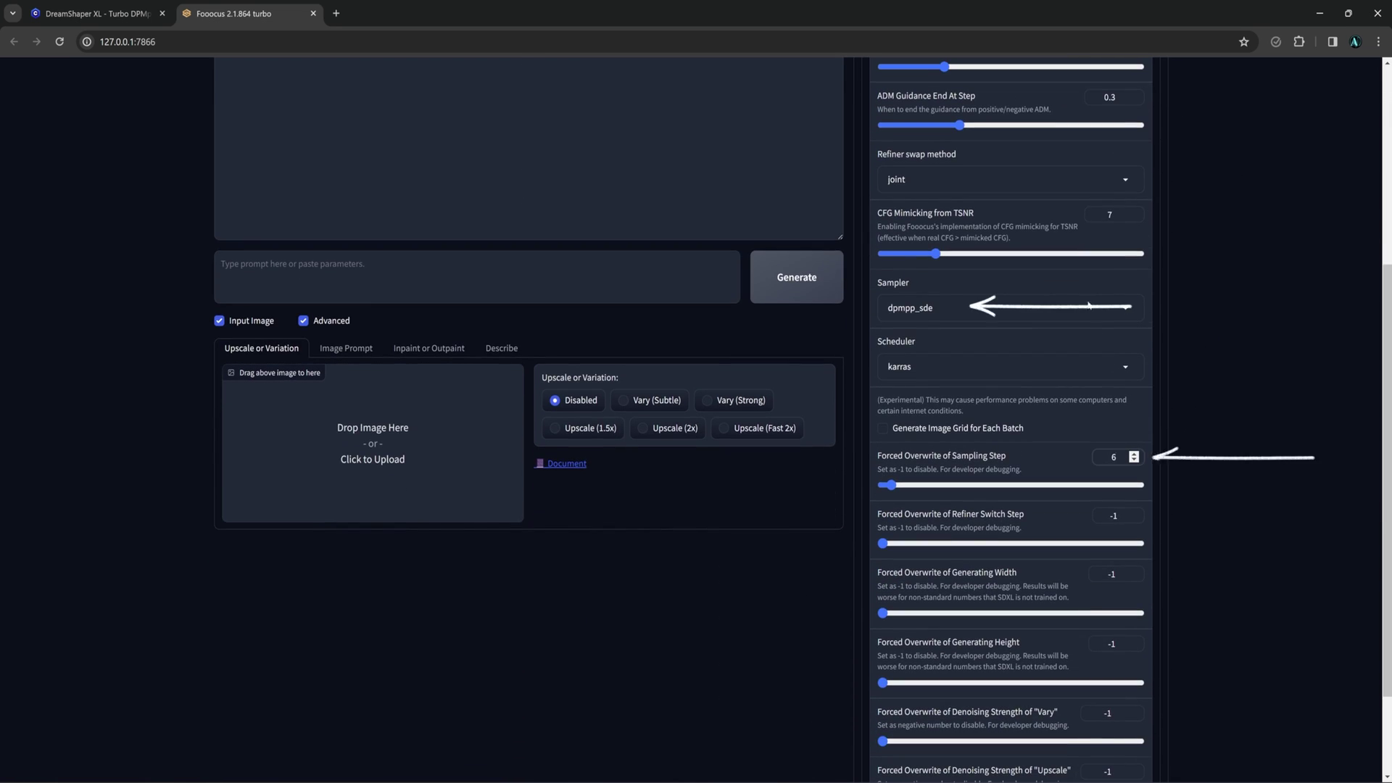
scroll(509, 619, up, 5)
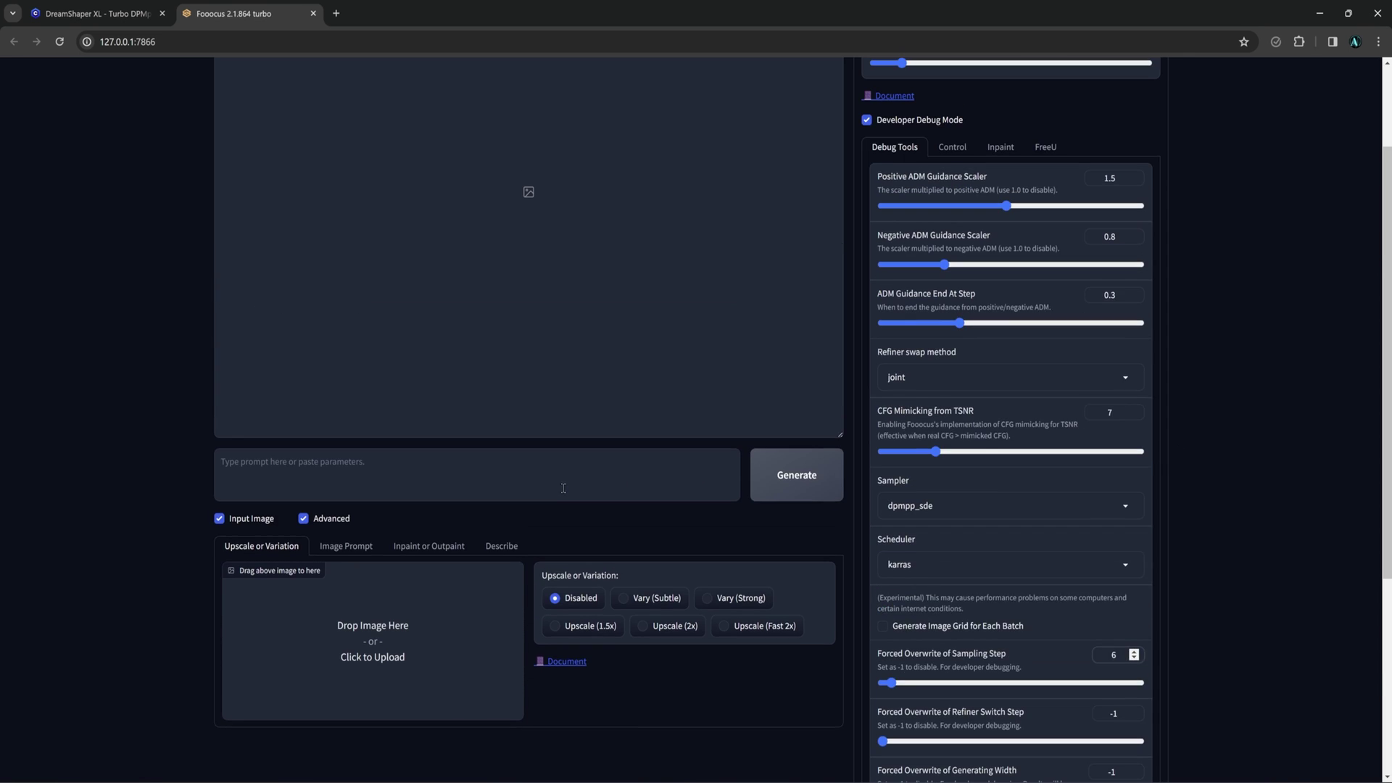
Enter the prompt 'a woman in a restaurant' and start generation
click(508, 619)
text(a woman in a restaurant)
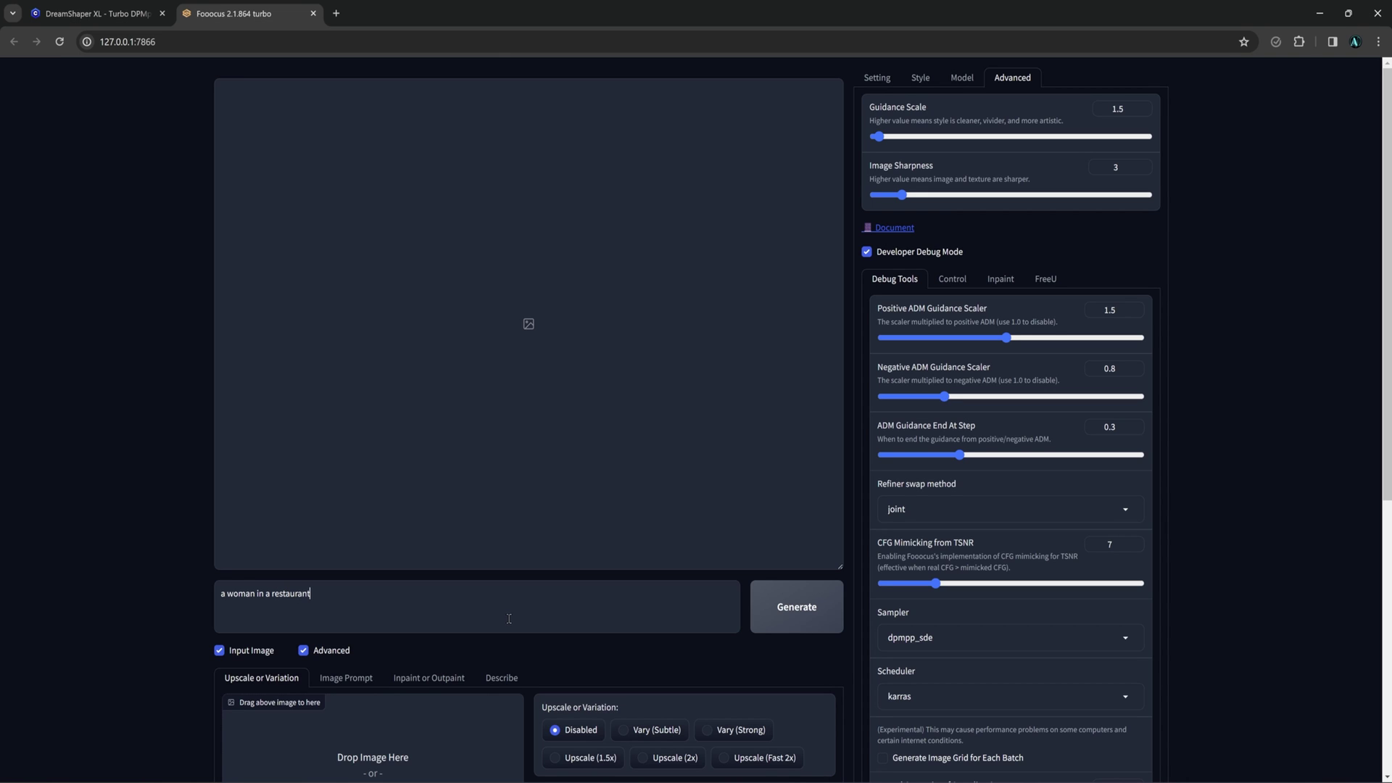
click(791, 615)
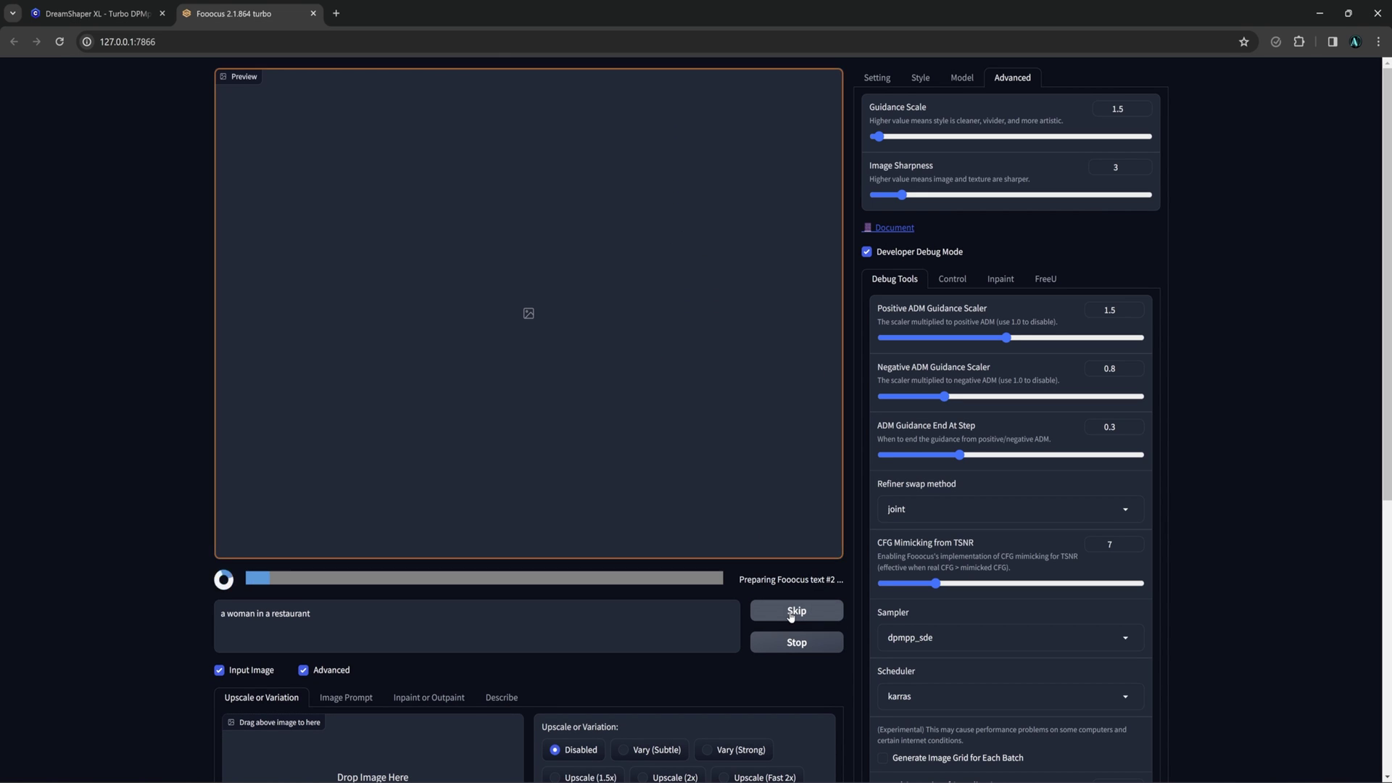